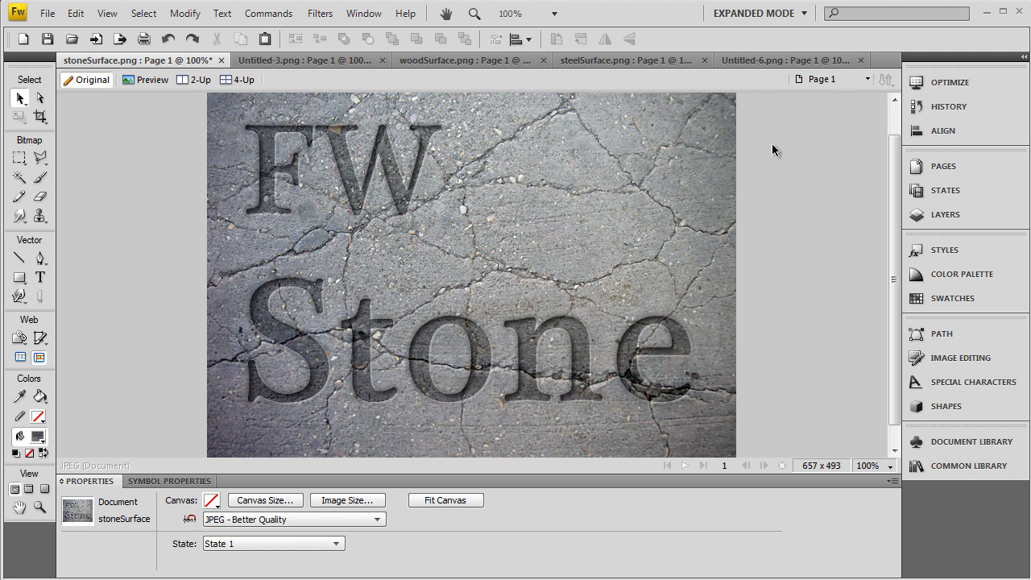
Browse the finished stone, wood and steel text examples among the open documents
{"action": "left_click", "coordinate": [311, 61]}
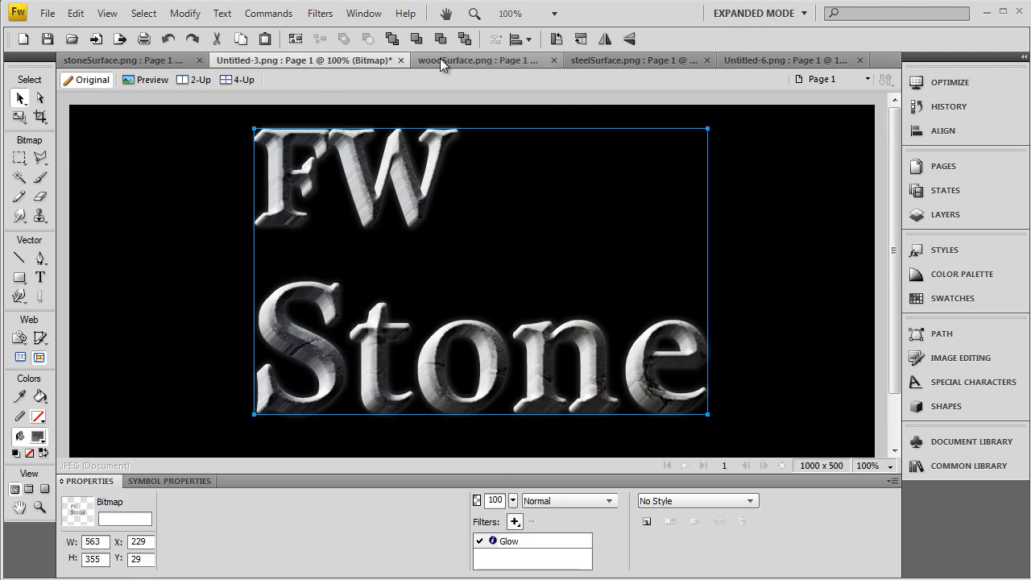
{"action": "left_click", "coordinate": [441, 61]}
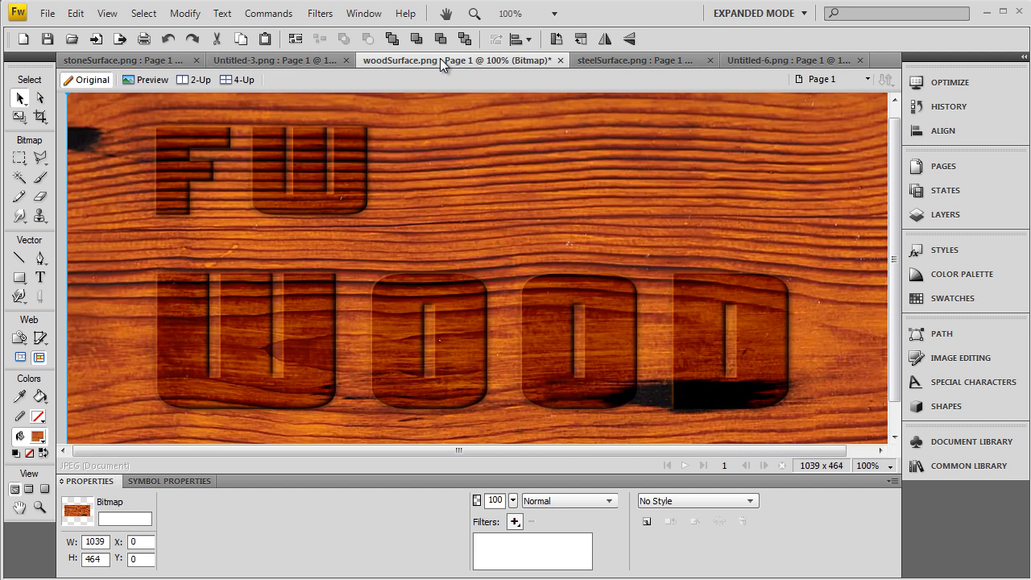
{"action": "left_click", "coordinate": [620, 58]}
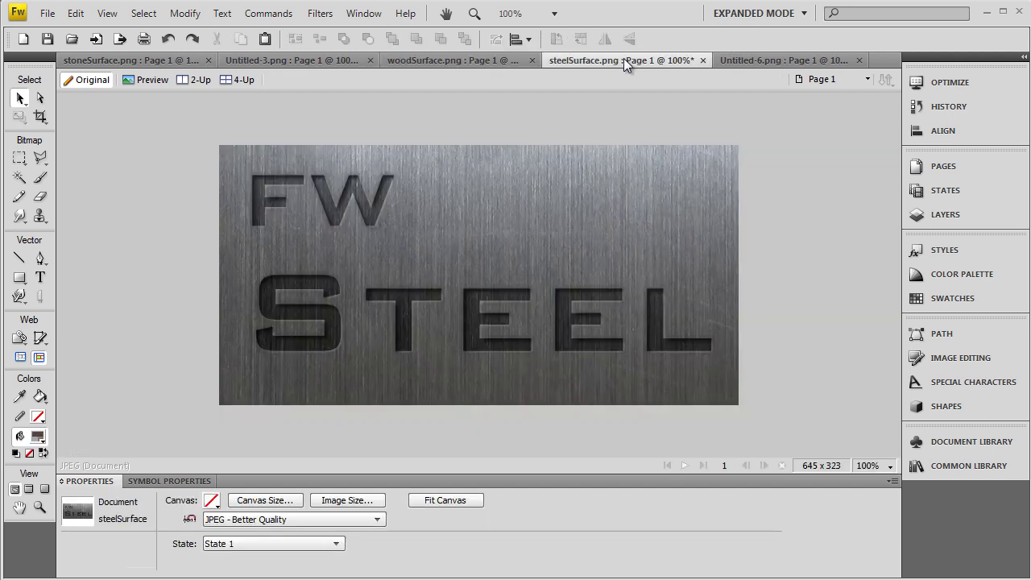
{"action": "left_click", "coordinate": [755, 64]}
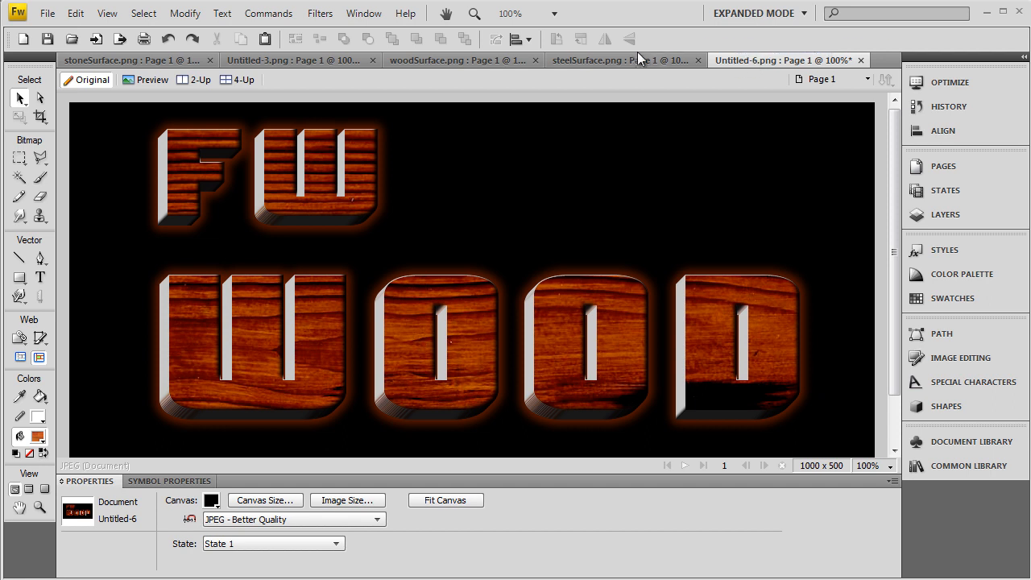
{"action": "left_click", "coordinate": [611, 56]}
{"action": "left_click", "coordinate": [385, 60]}
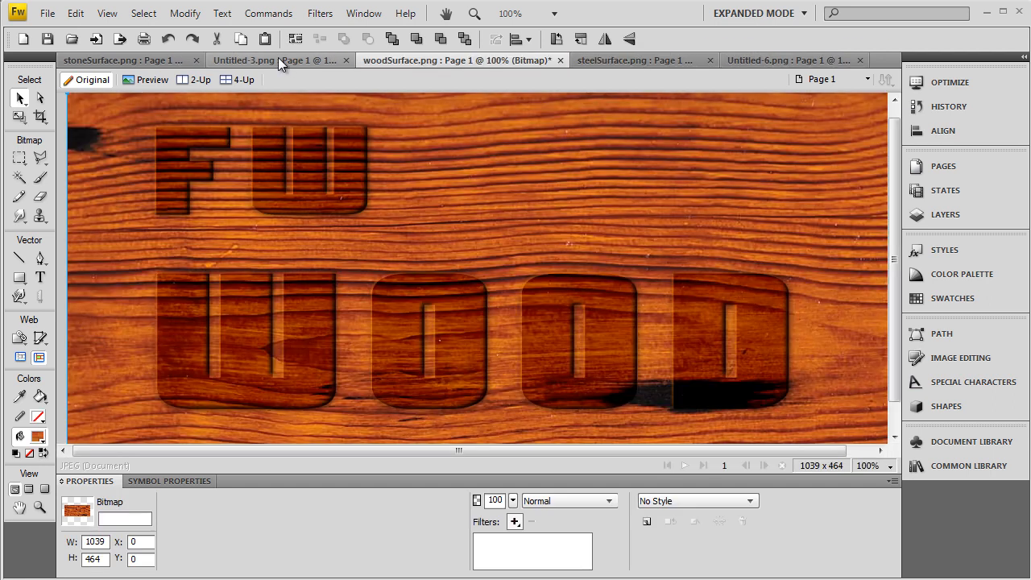
{"action": "left_click", "coordinate": [278, 57]}
{"action": "left_click", "coordinate": [165, 58]}
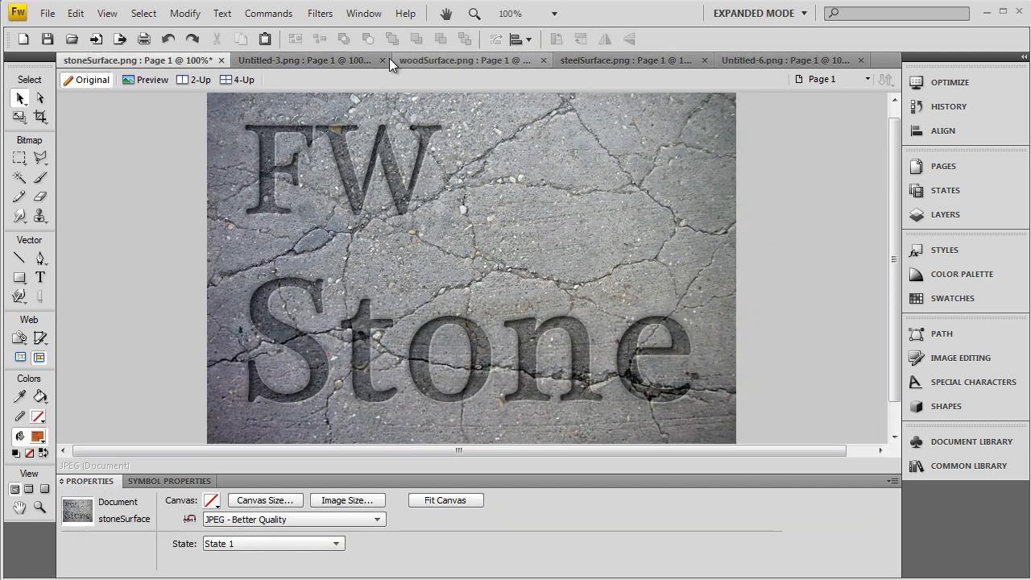
{"action": "left_click", "coordinate": [453, 62]}
{"action": "left_click", "coordinate": [289, 60]}
{"action": "left_click", "coordinate": [148, 61]}
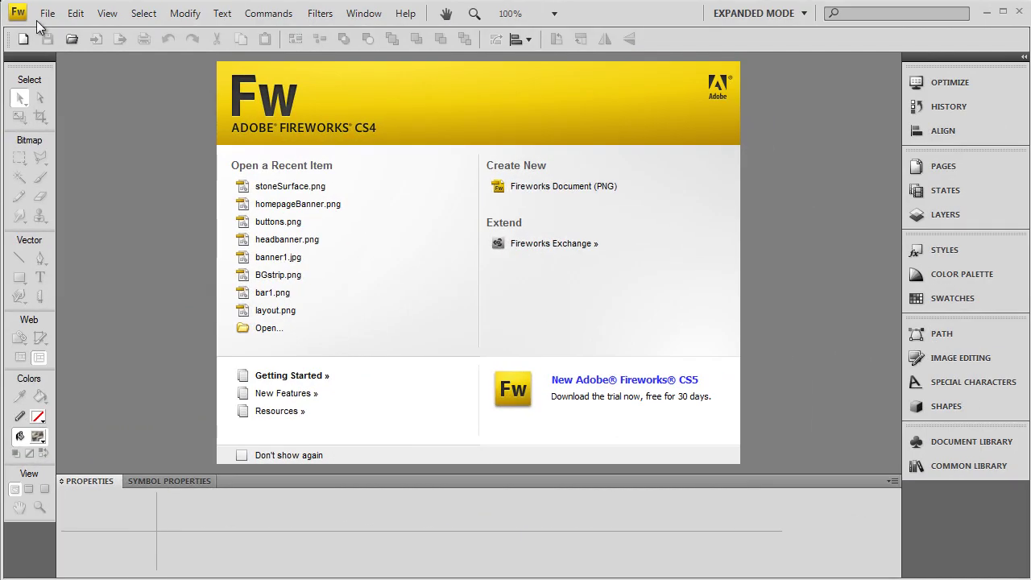
Open stoneSurface.png via File > Open and inspect the bitmap by selecting and deselecting it
{"action": "left_click", "coordinate": [46, 13]}
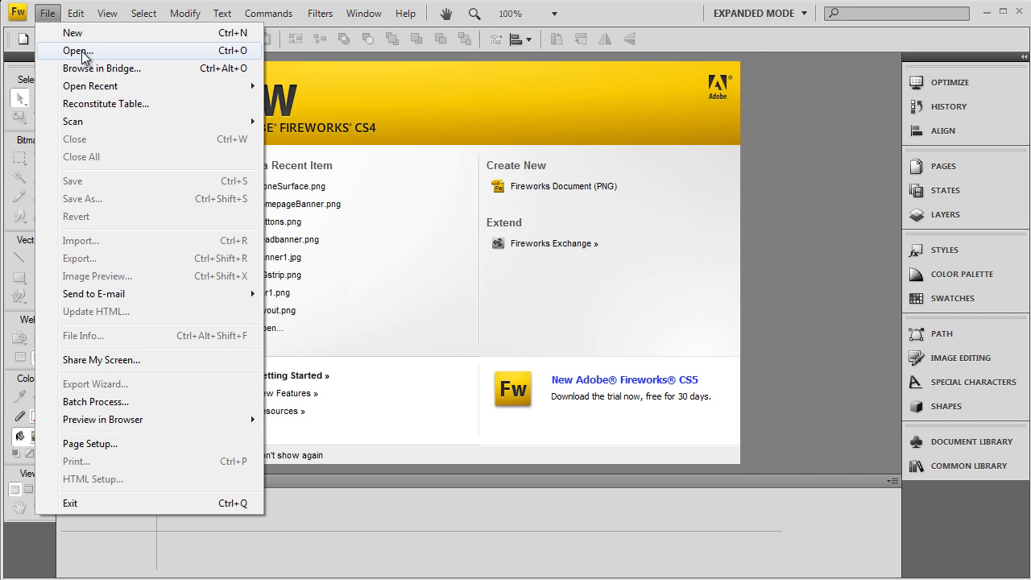
{"action": "left_click", "coordinate": [82, 50]}
{"action": "double_click", "coordinate": [343, 188]}
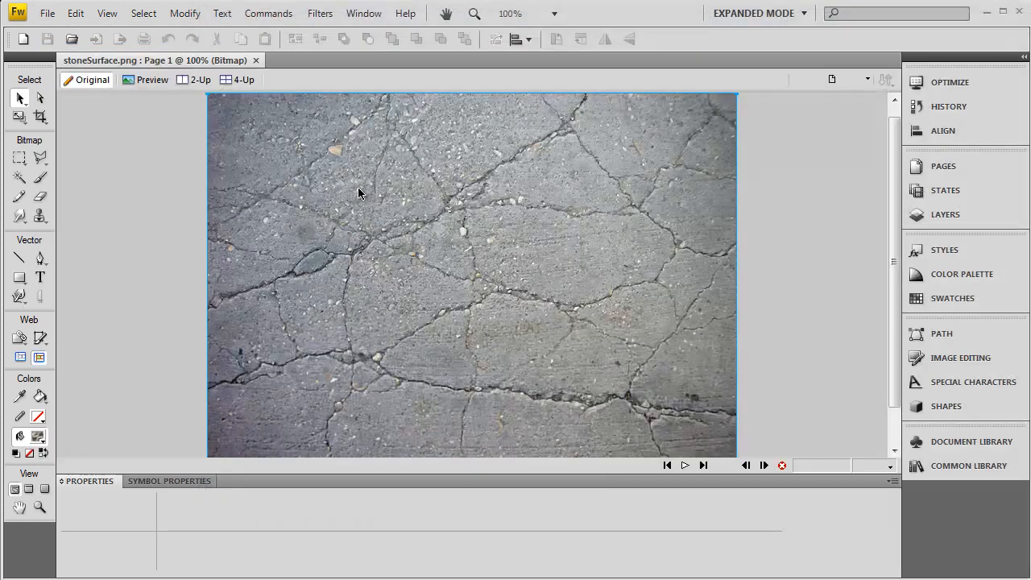
{"action": "left_click", "coordinate": [811, 281]}
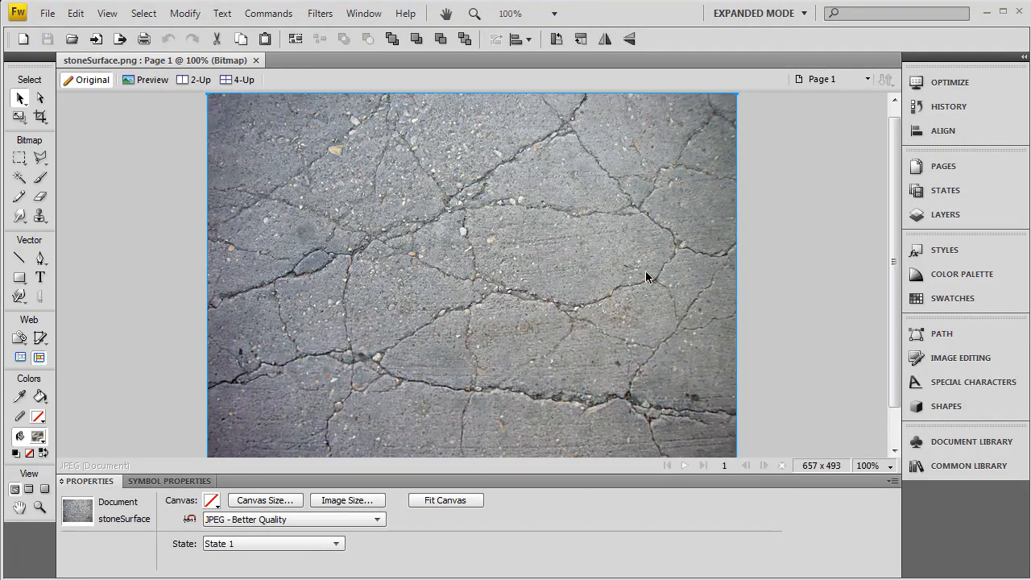
{"action": "left_click", "coordinate": [645, 271]}
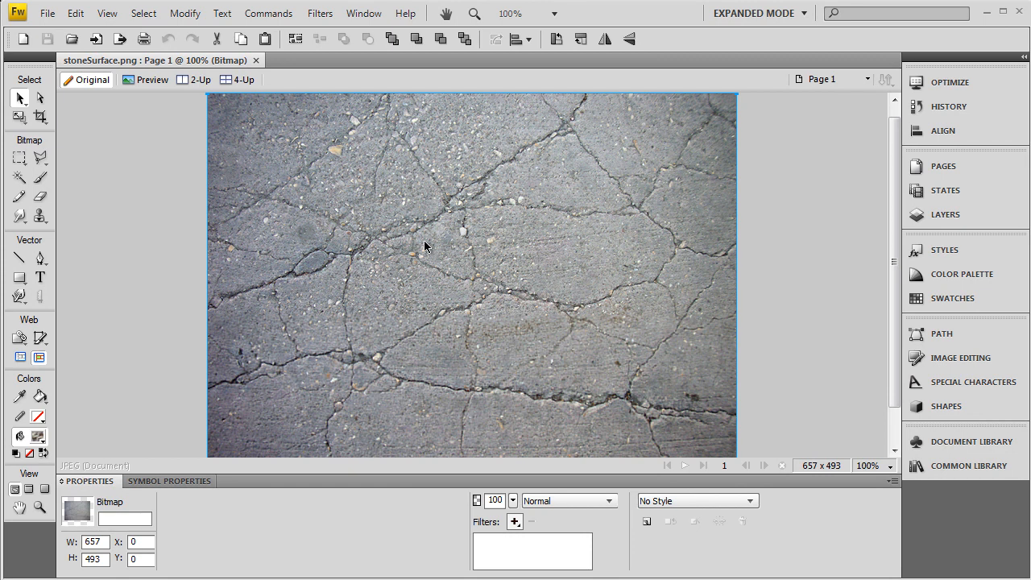
{"action": "left_click", "coordinate": [129, 227]}
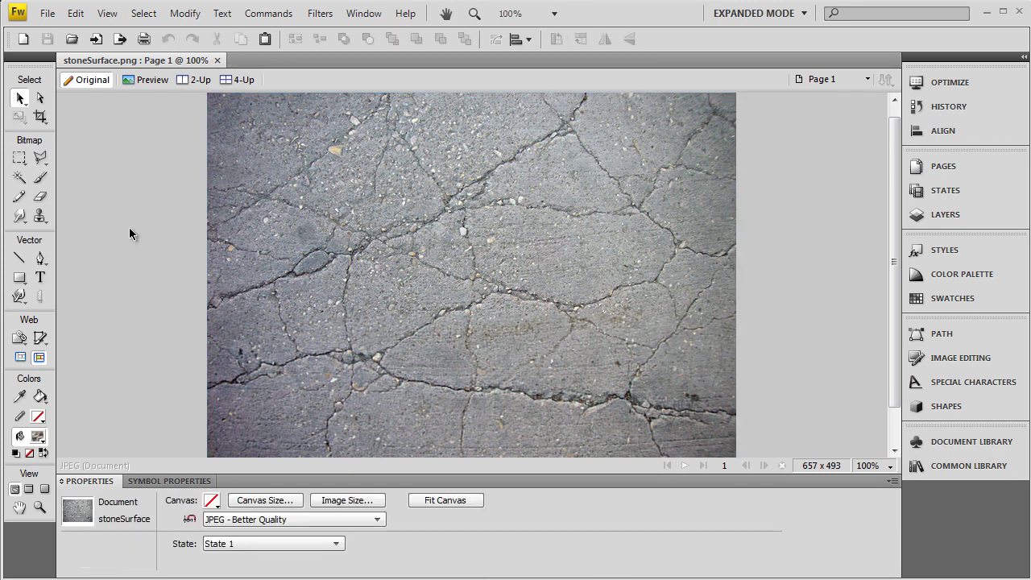
{"action": "left_click", "coordinate": [395, 179]}
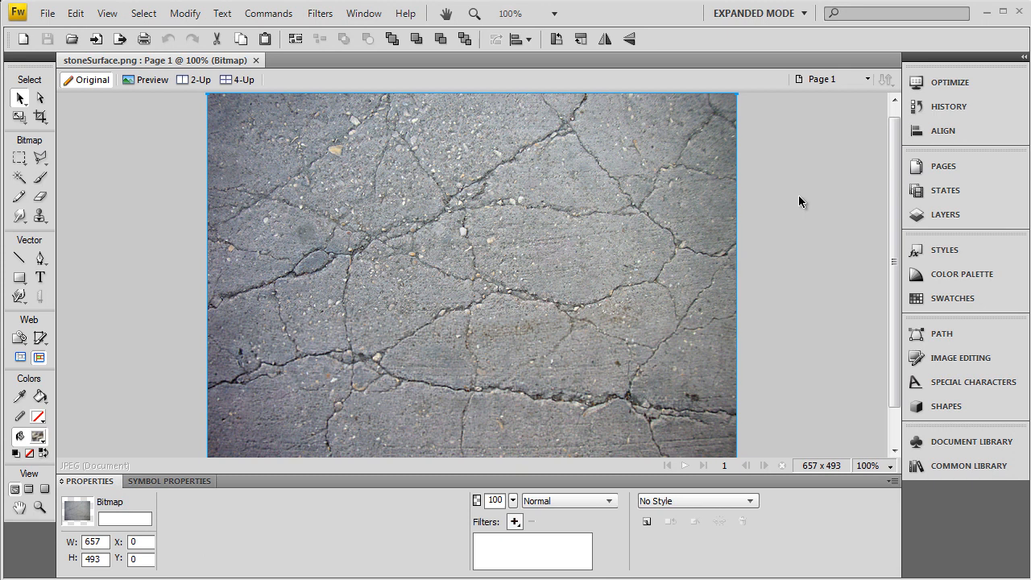
{"action": "left_click", "coordinate": [774, 226]}
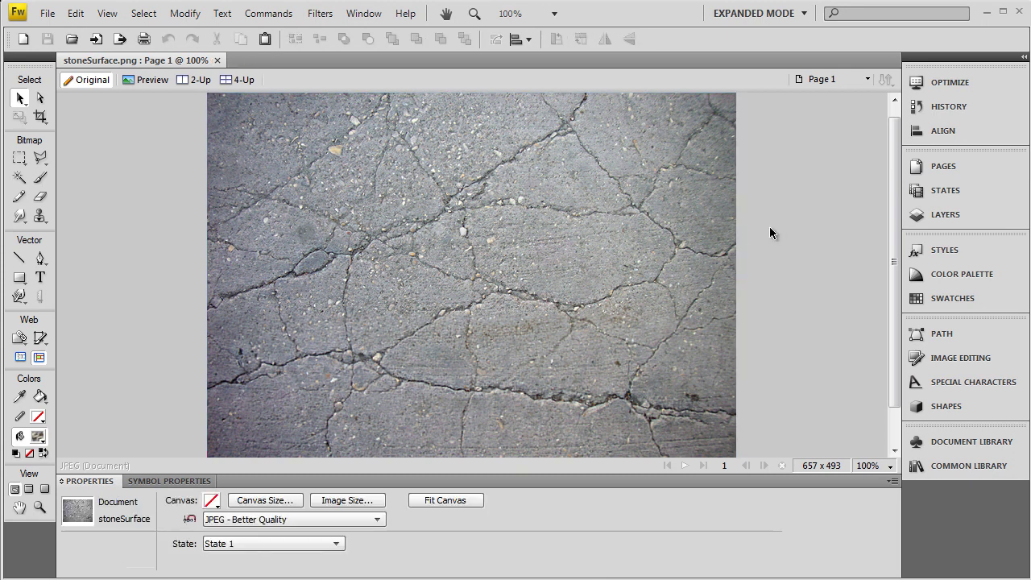
{"action": "left_click", "coordinate": [689, 239]}
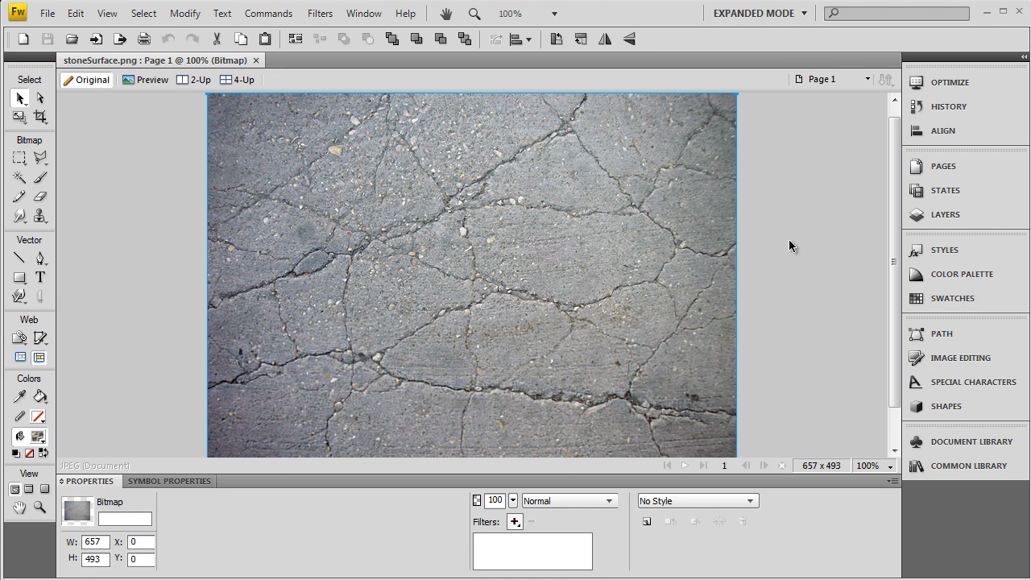
Create a two-line text box reading FW and Stone near the top of the canvas
{"action": "left_click", "coordinate": [788, 239]}
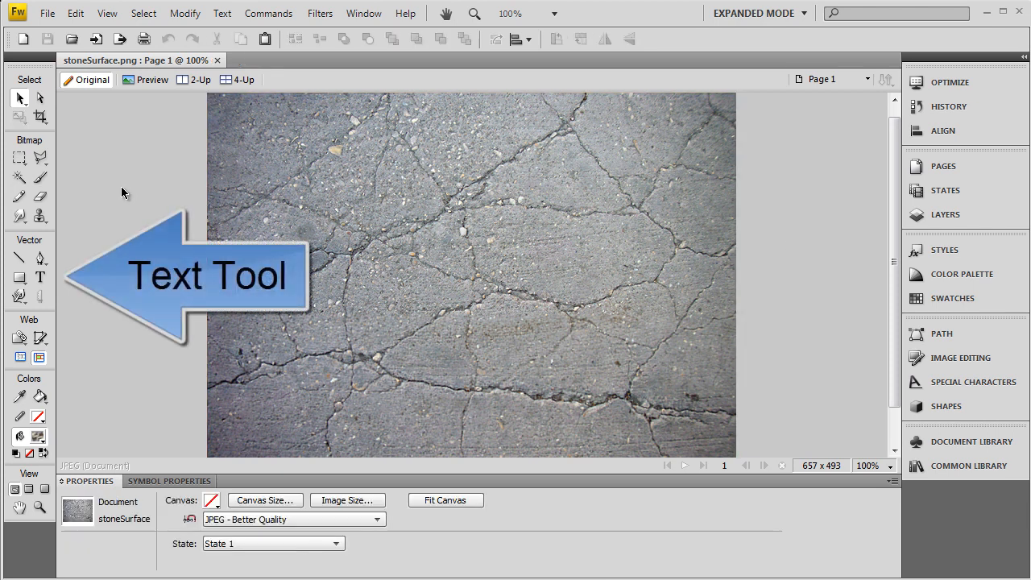
{"action": "left_click", "coordinate": [40, 278]}
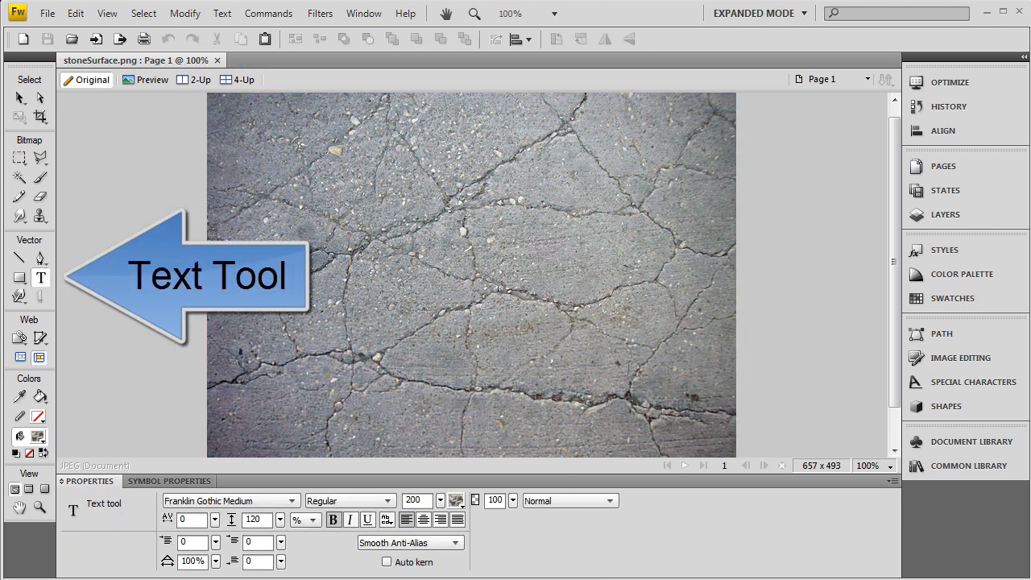
{"action": "left_click", "coordinate": [314, 193]}
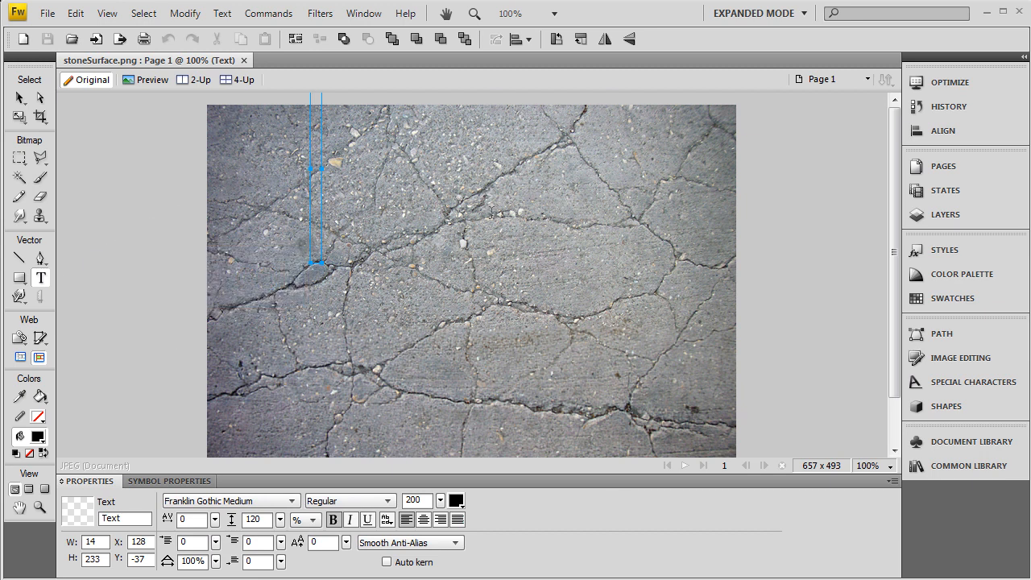
{"action": "type", "text": "FW"}
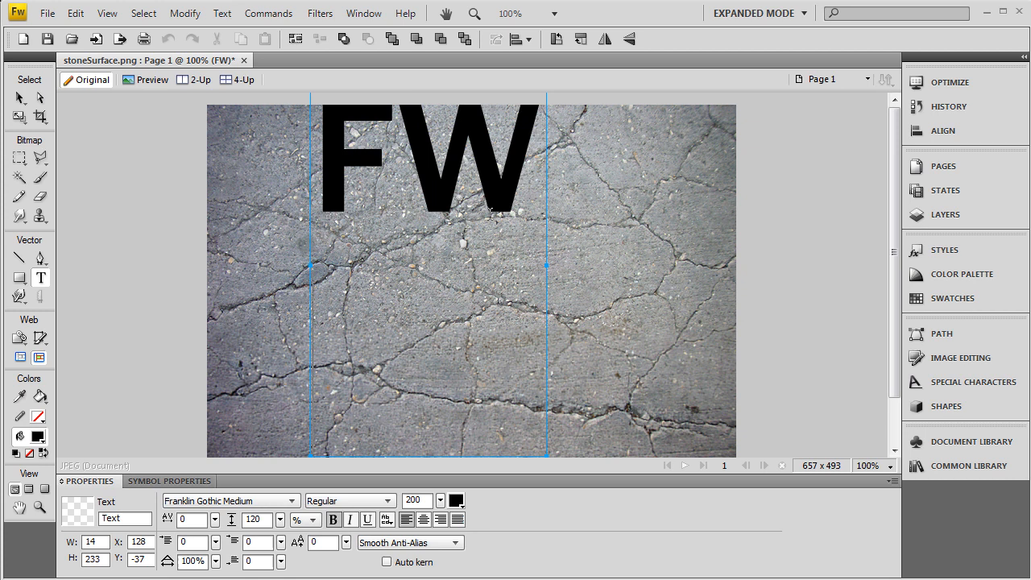
{"action": "key", "text": "Return"}
{"action": "type", "text": "Sto"}
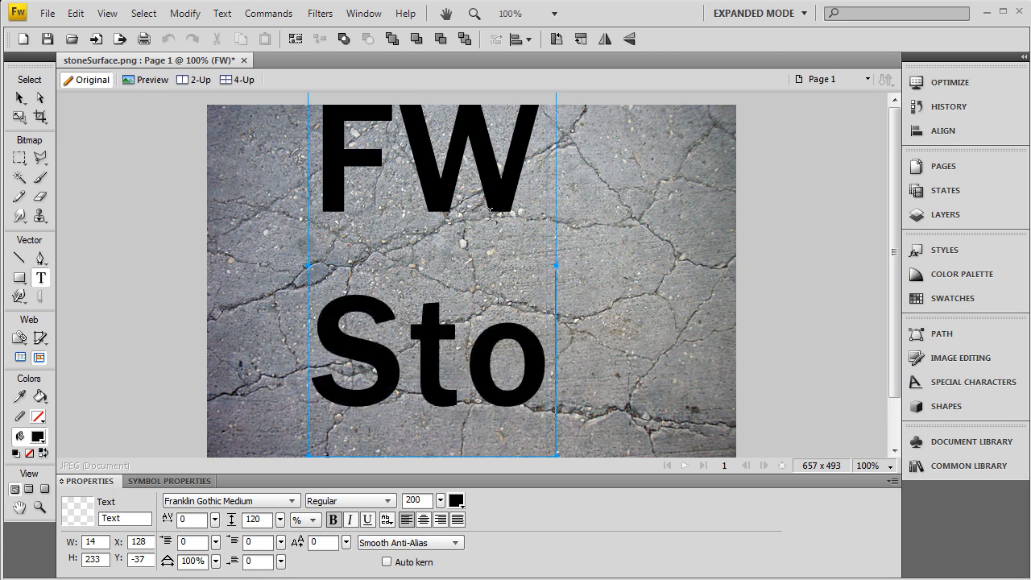
{"action": "type", "text": "ne"}
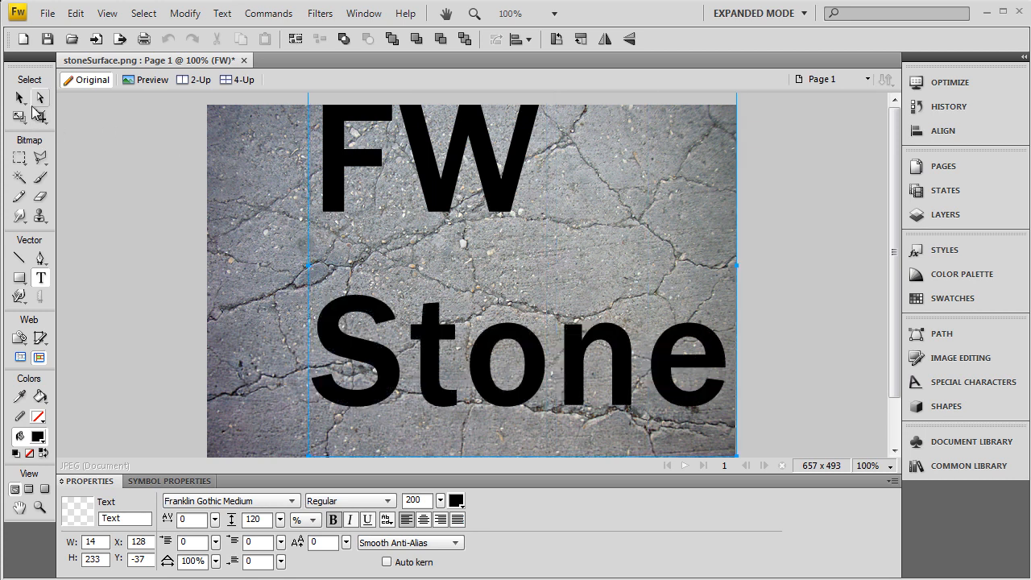
Reposition the FW Stone text block toward the top-left with the Pointer tool
{"action": "left_click", "coordinate": [20, 98]}
{"action": "left_click_drag", "start_coordinate": [437, 340], "coordinate": [360, 371]}
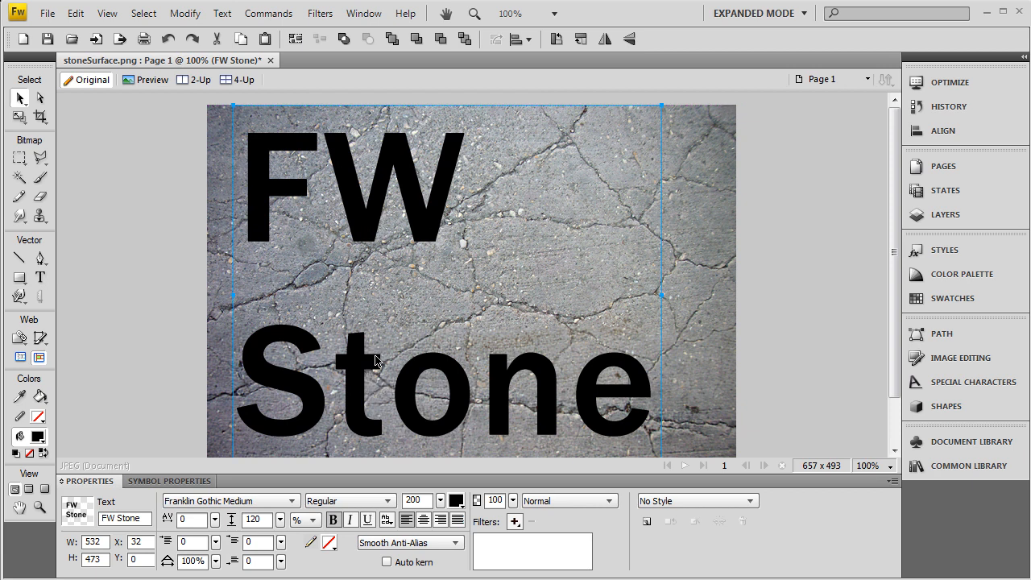
{"action": "scroll", "coordinate": [640, 389], "scroll_direction": "down", "scroll_amount": 2}
{"action": "double_click", "coordinate": [645, 389]}
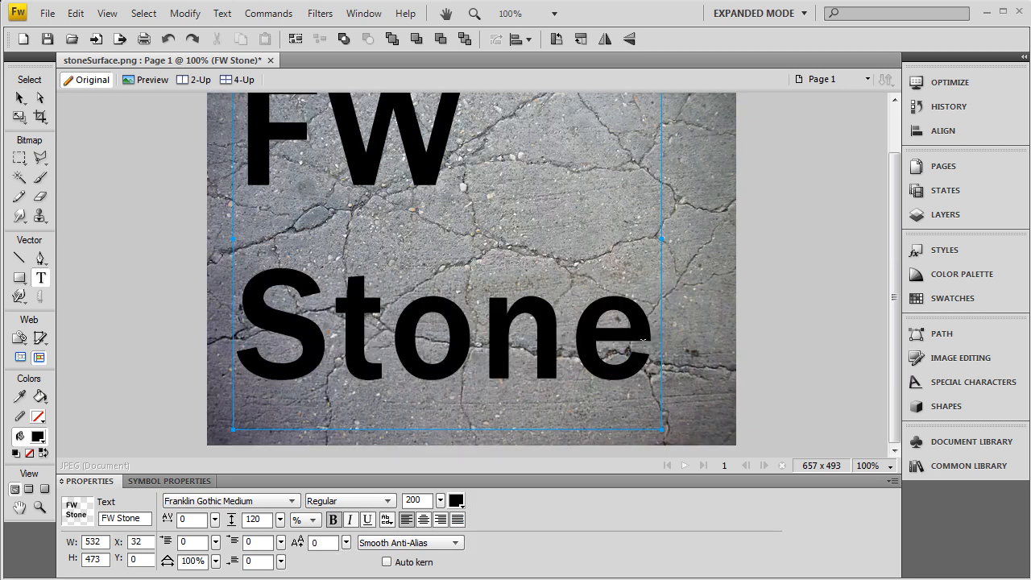
{"action": "left_click", "coordinate": [20, 97]}
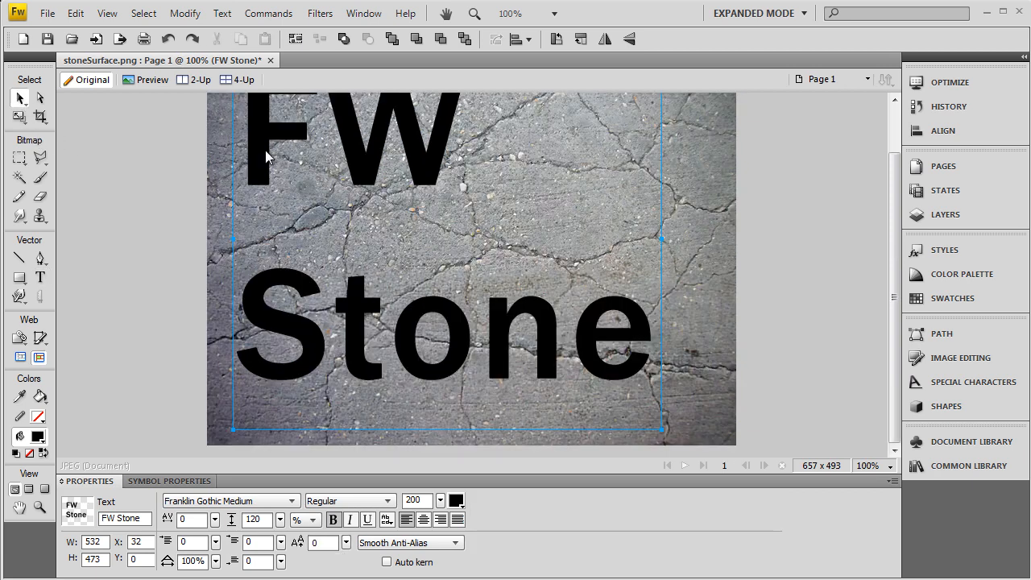
{"action": "left_click_drag", "start_coordinate": [280, 137], "coordinate": [298, 157]}
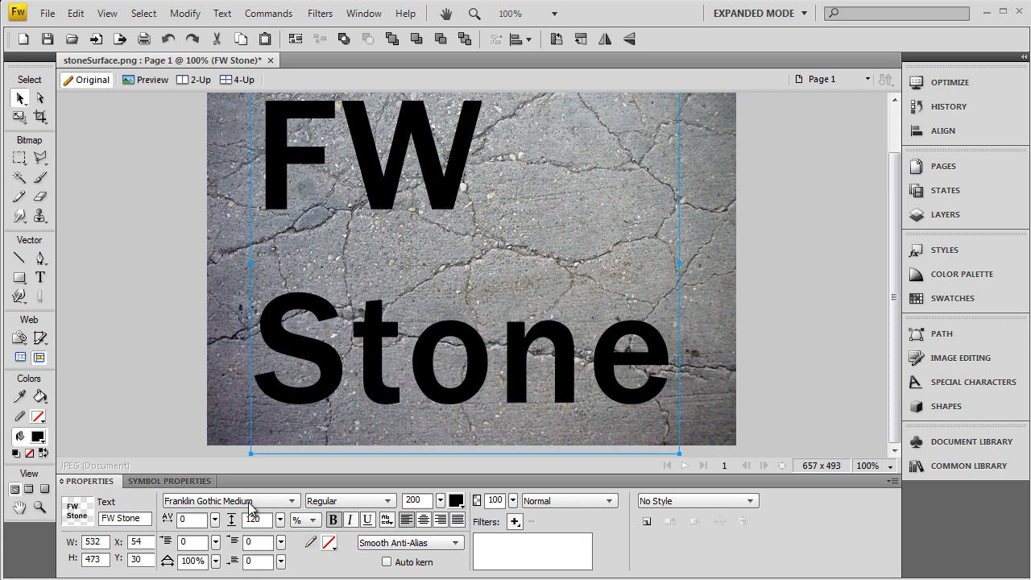
Set the font to Plantagenet Cherokee and enlarge the word Stone
{"action": "left_click", "coordinate": [291, 501]}
{"action": "mouse_move", "coordinate": [294, 213]}
{"action": "left_mouse_down"}
{"action": "mouse_move", "coordinate": [300, 377]}
{"action": "mouse_move", "coordinate": [296, 354]}
{"action": "left_mouse_up"}
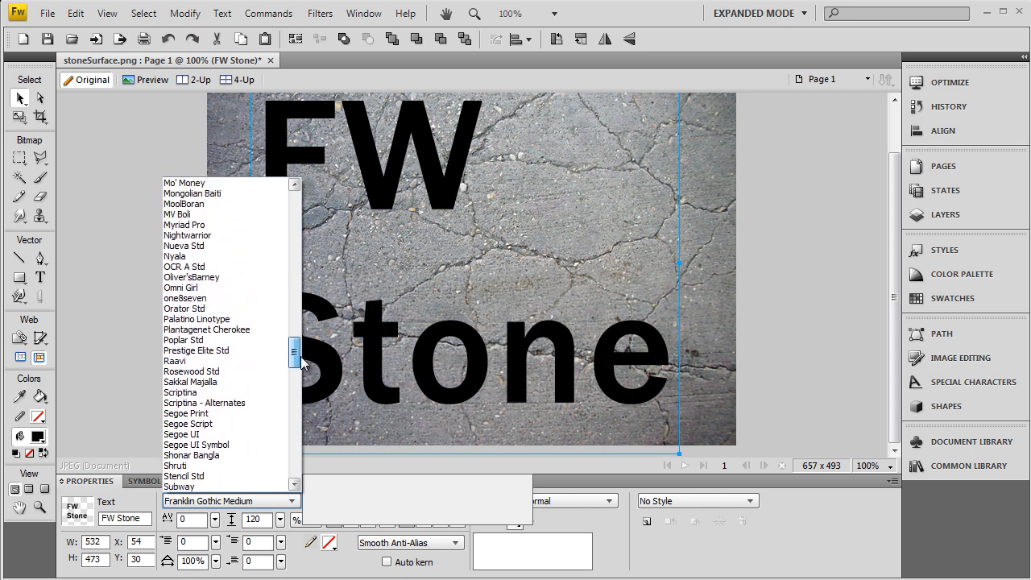
{"action": "left_click", "coordinate": [197, 340]}
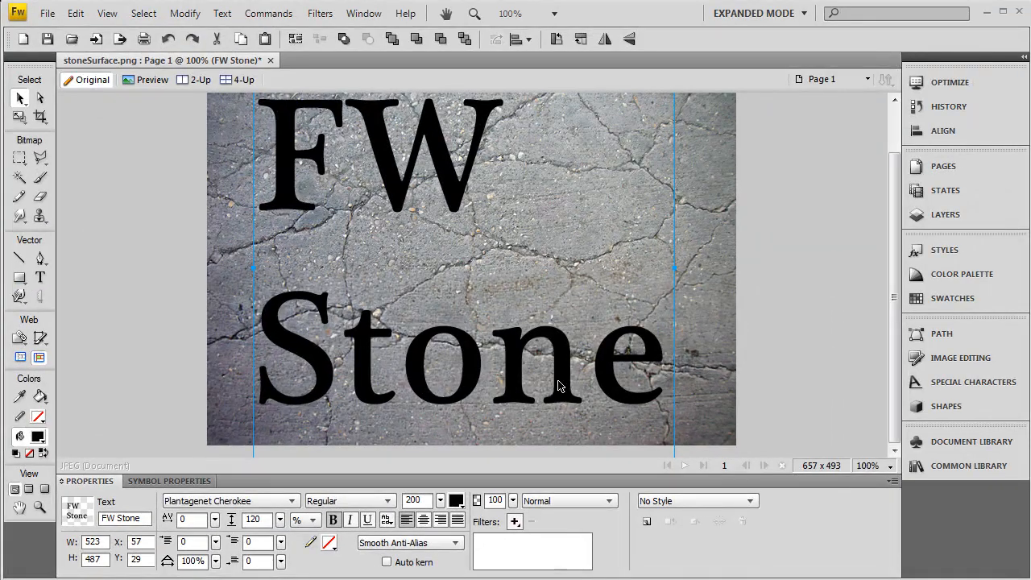
{"action": "double_click", "coordinate": [647, 363]}
{"action": "left_click_drag", "start_coordinate": [660, 360], "coordinate": [257, 355]}
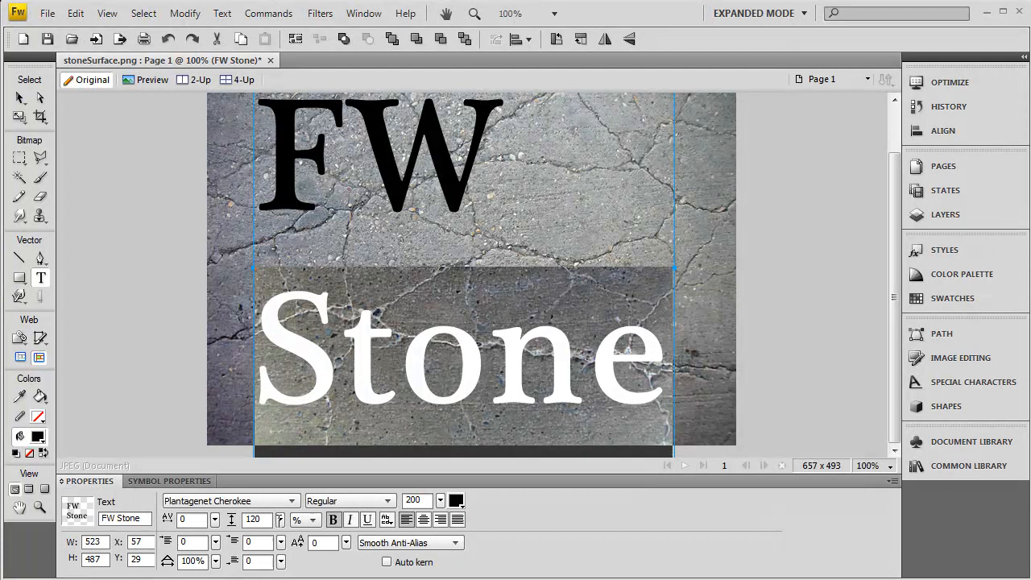
{"action": "left_click", "coordinate": [427, 500]}
{"action": "key", "text": "Escape"}
Tighten the leading between the two lines and shrink FW to size 160
{"action": "left_click", "coordinate": [21, 98]}
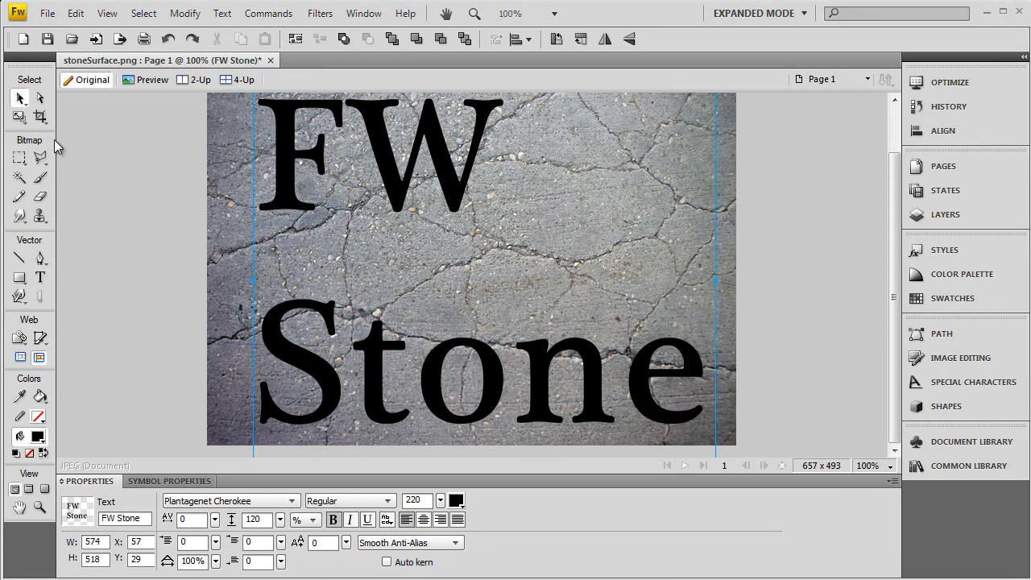
{"action": "left_click_drag", "start_coordinate": [297, 172], "coordinate": [295, 166]}
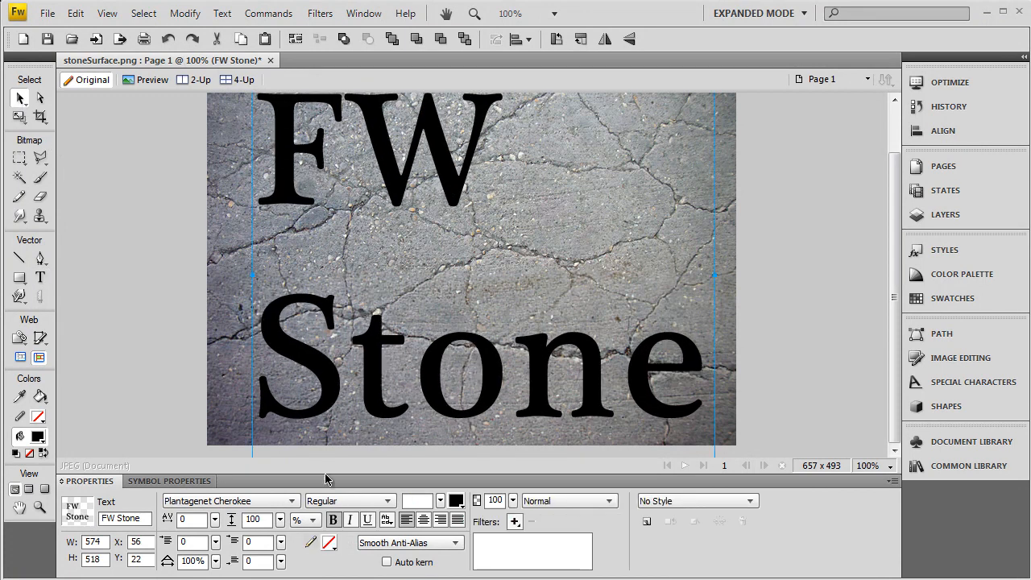
{"action": "mouse_move", "coordinate": [281, 521]}
{"action": "left_mouse_down"}
{"action": "mouse_move", "coordinate": [281, 509]}
{"action": "mouse_move", "coordinate": [282, 528]}
{"action": "left_mouse_up"}
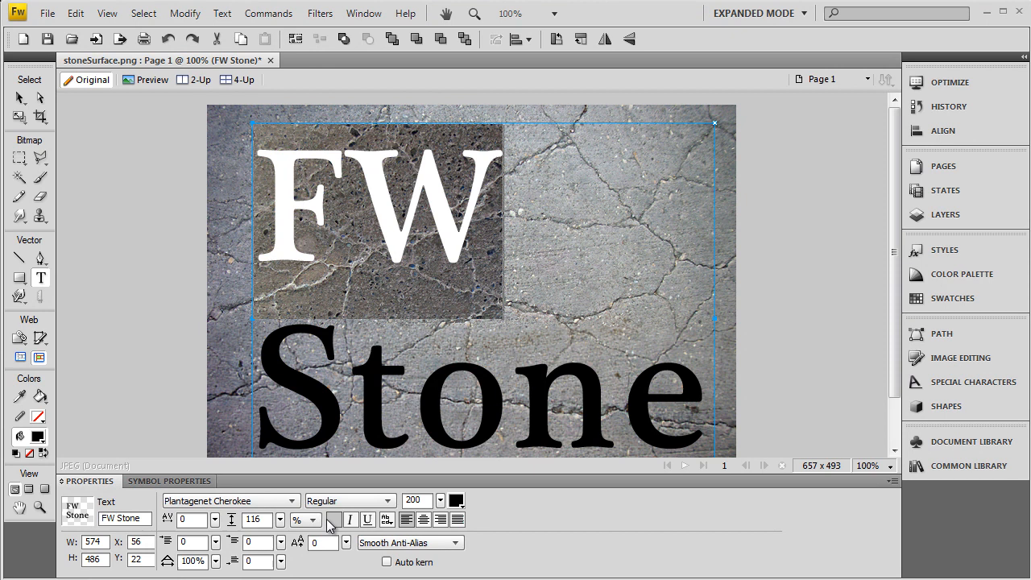
{"action": "double_click", "coordinate": [415, 500]}
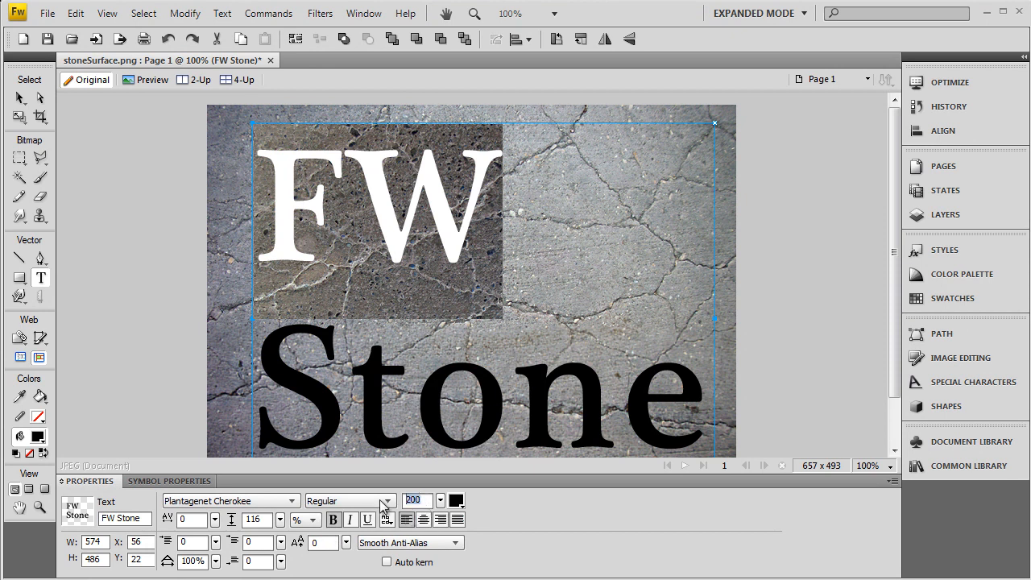
{"action": "type", "text": "160"}
{"action": "key", "text": "Return"}
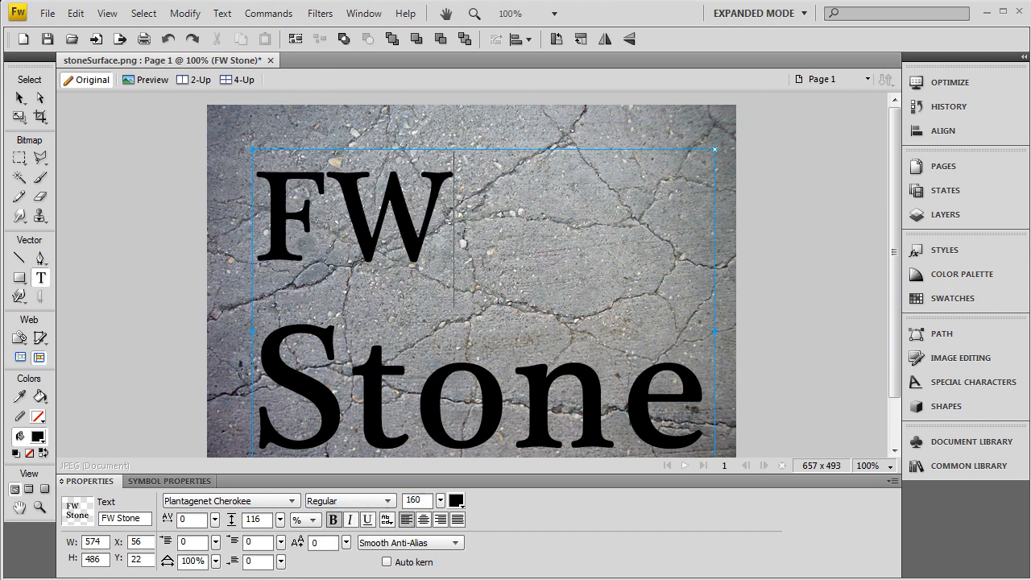
Nudge the text block up-left and reselect the FW Stone text
{"action": "left_click", "coordinate": [20, 97]}
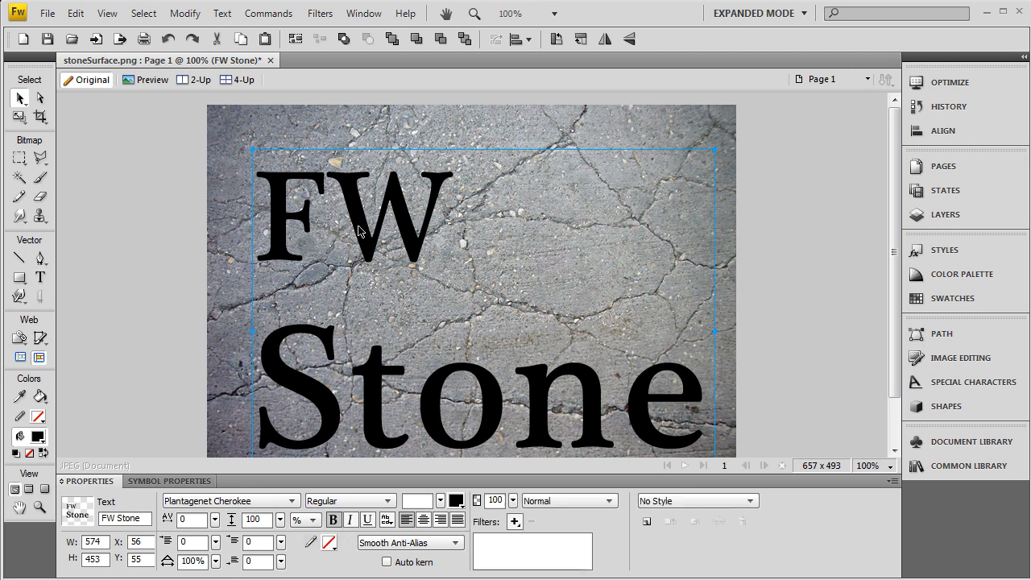
{"action": "left_click_drag", "start_coordinate": [371, 232], "coordinate": [360, 221]}
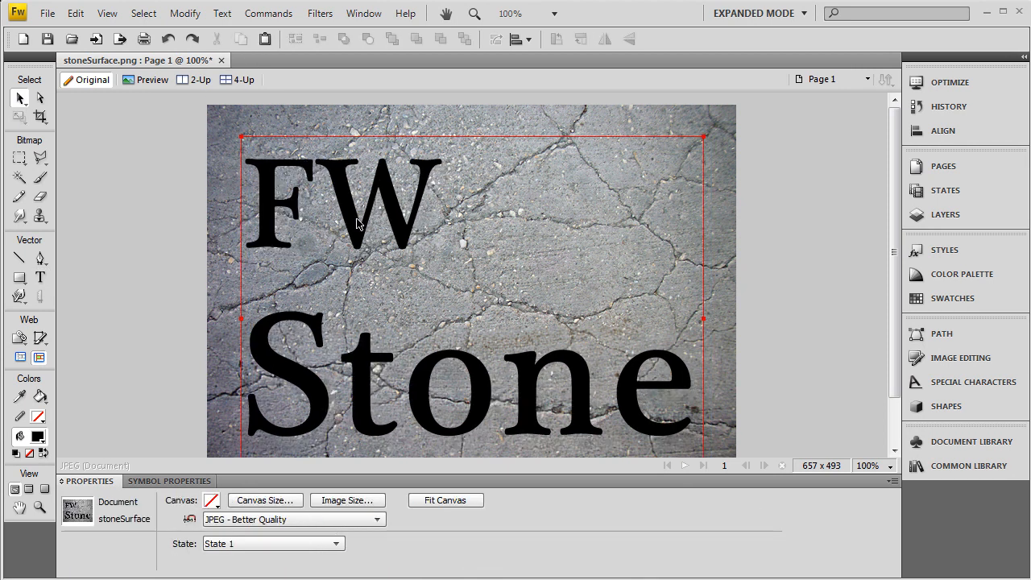
{"action": "left_click", "coordinate": [357, 222]}
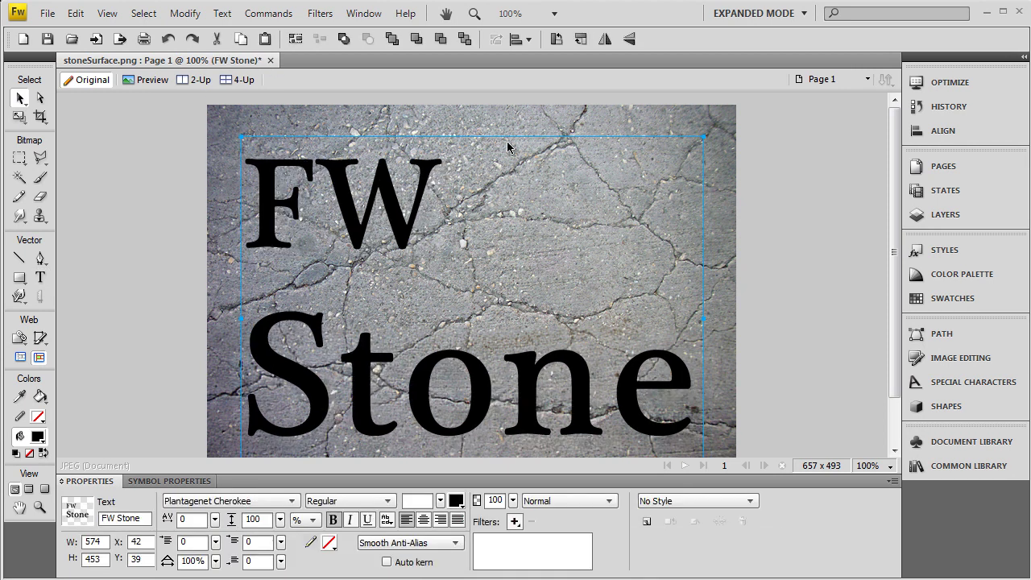
{"action": "left_click", "coordinate": [634, 127]}
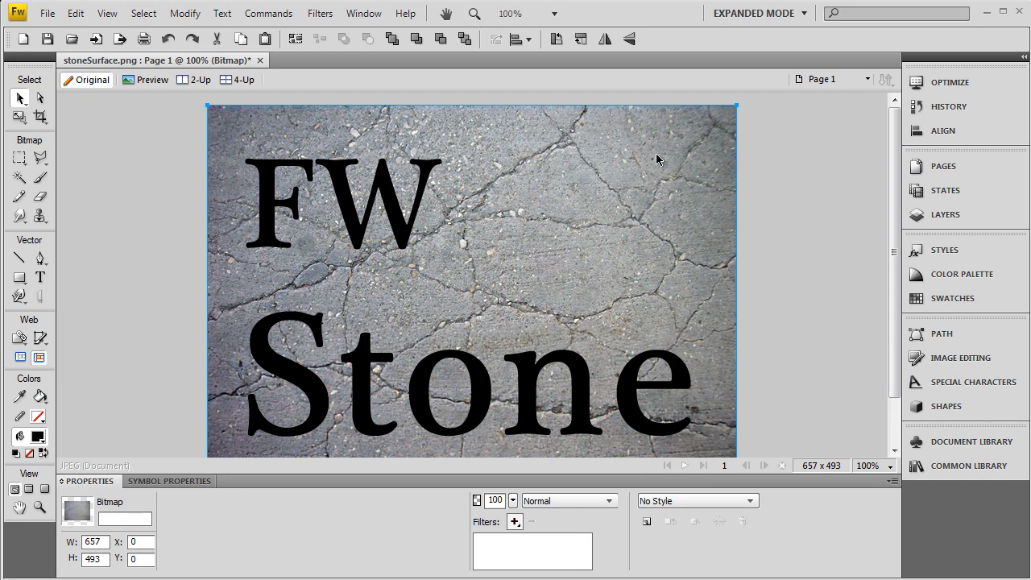
{"action": "left_click", "coordinate": [397, 218]}
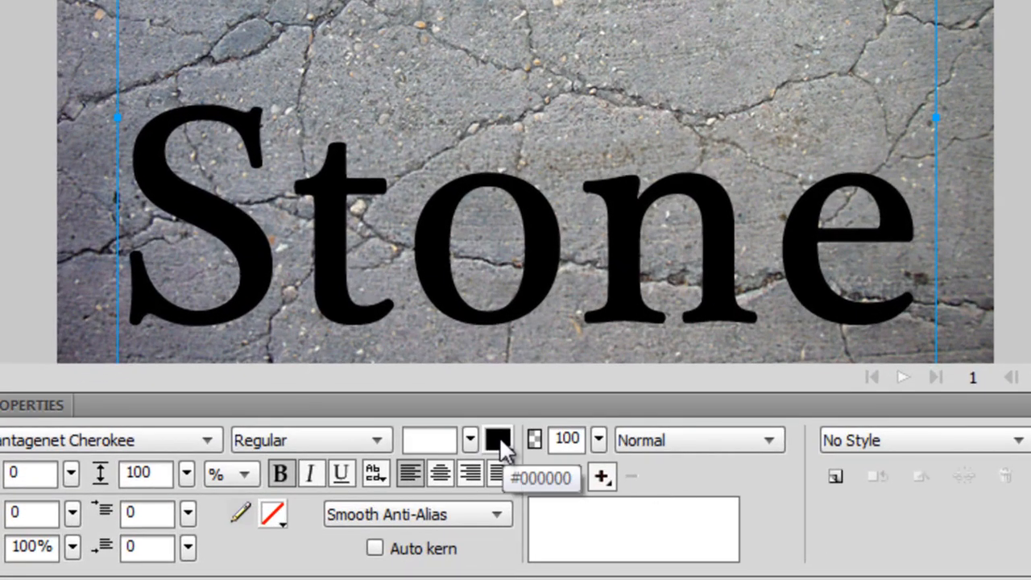
Change the text fill to a Pattern using the stoneSurface image via Other > Locate File
{"action": "left_click", "coordinate": [499, 436]}
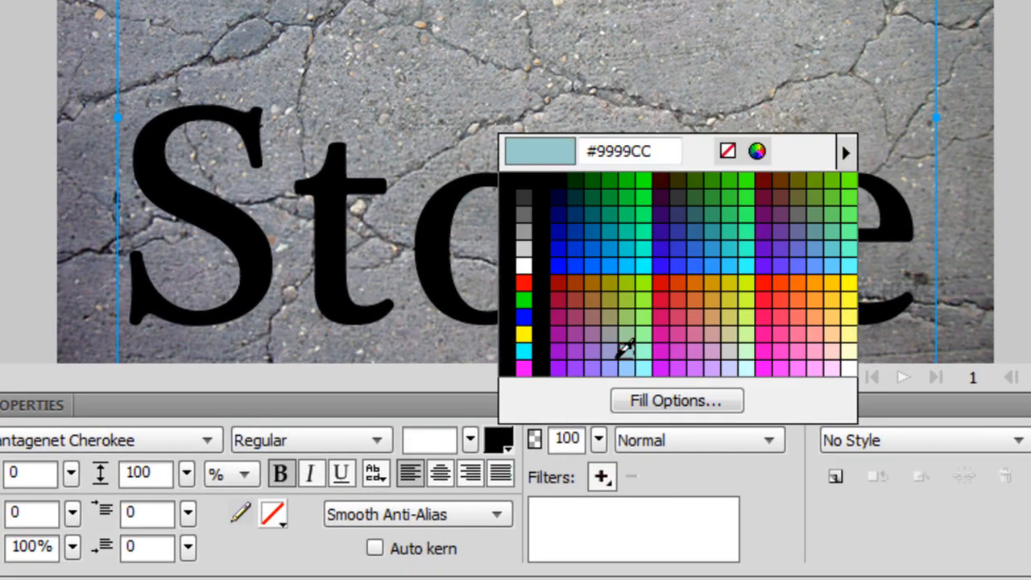
{"action": "left_click", "coordinate": [657, 400]}
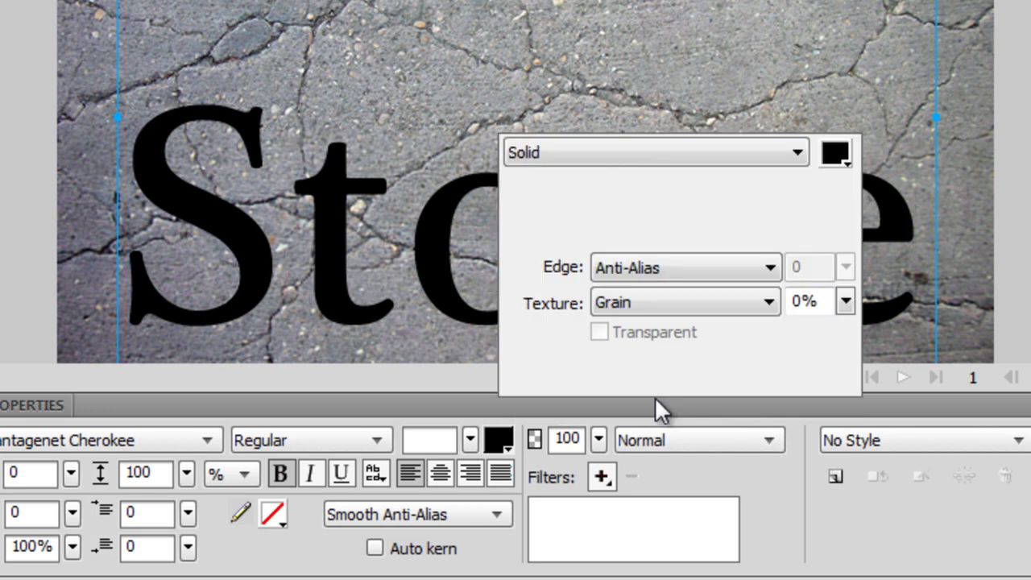
{"action": "left_click", "coordinate": [798, 152]}
{"action": "left_click", "coordinate": [606, 251]}
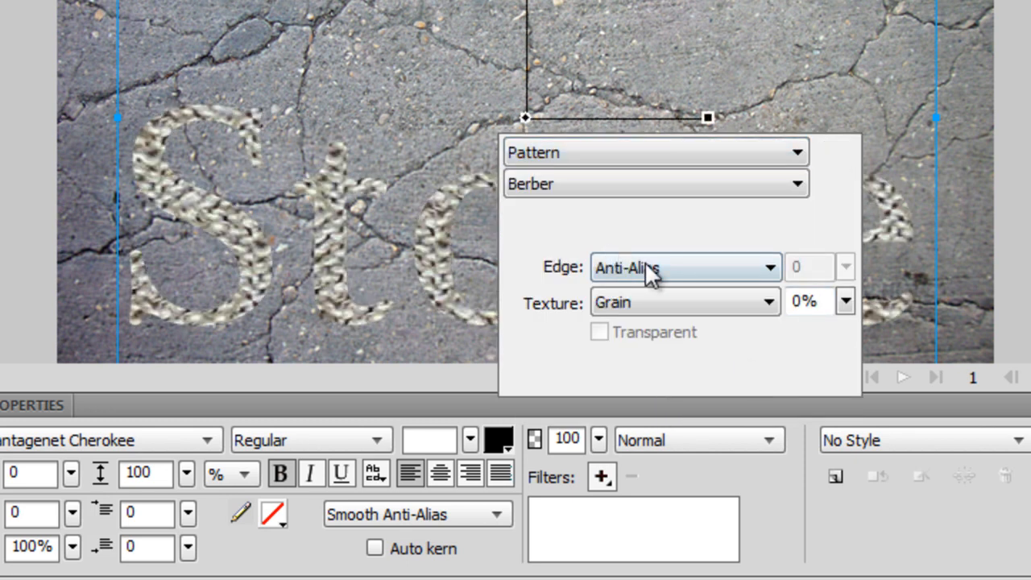
{"action": "left_click", "coordinate": [797, 184]}
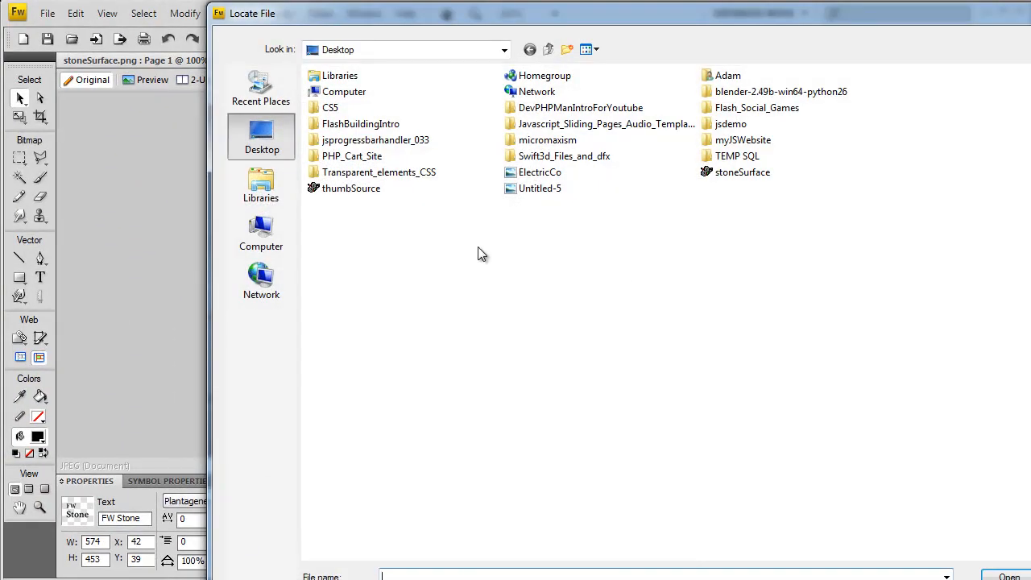
{"action": "left_click", "coordinate": [743, 172]}
{"action": "double_click", "coordinate": [748, 175]}
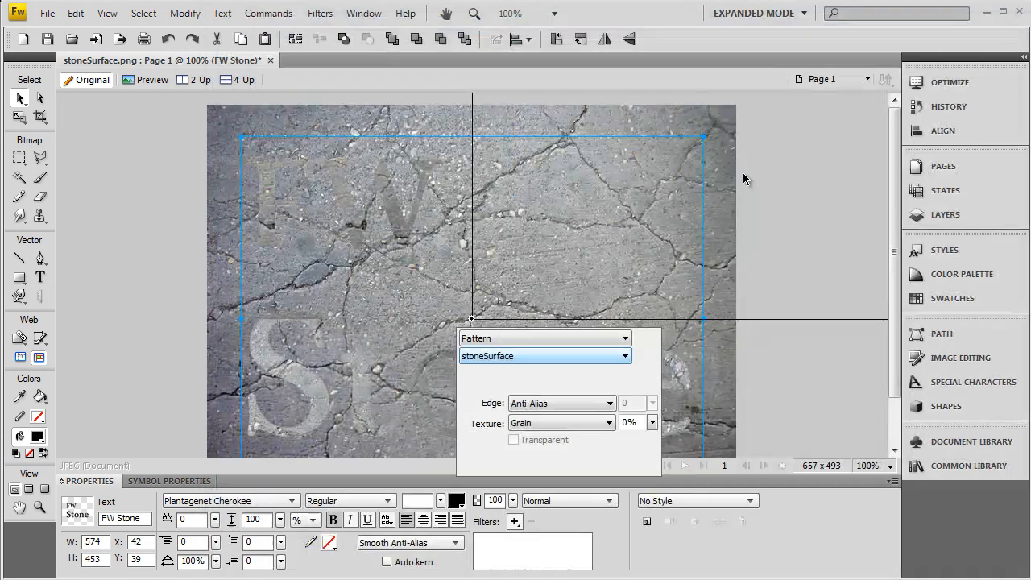
Drag the pattern fill origin so the letters' texture lines up with the background stone
{"action": "left_click", "coordinate": [818, 429]}
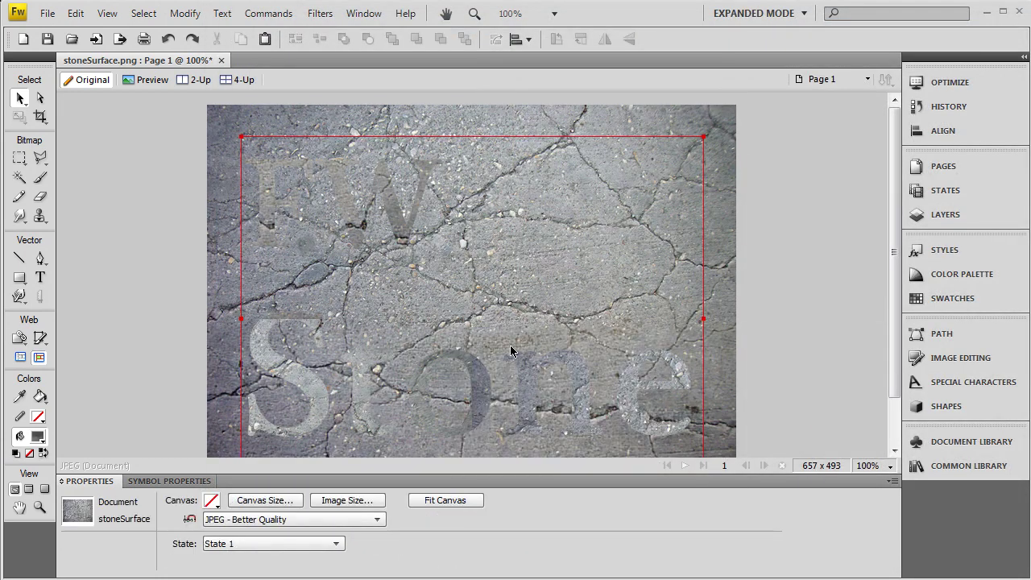
{"action": "left_click", "coordinate": [532, 385]}
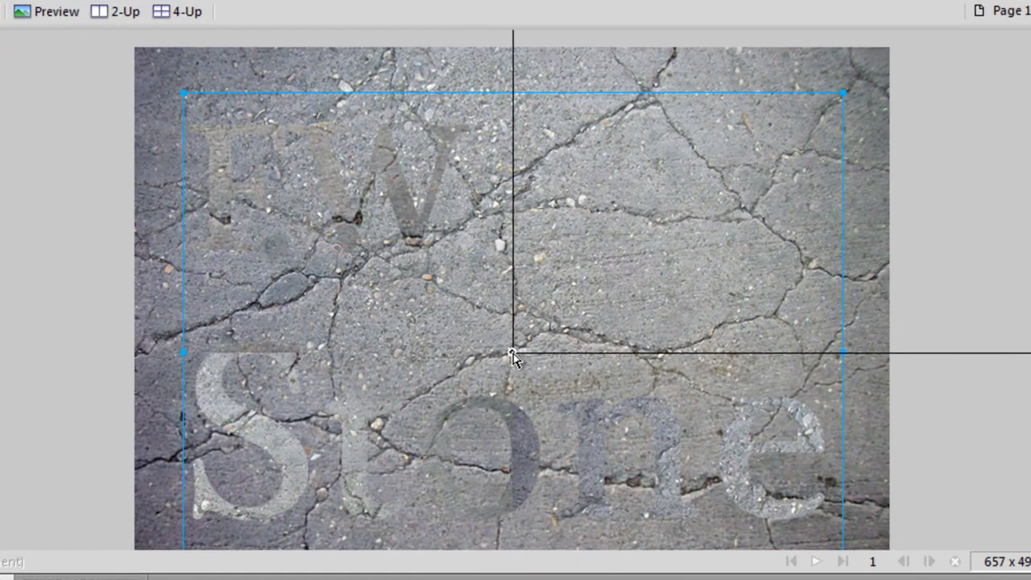
{"action": "mouse_move", "coordinate": [514, 355]}
{"action": "left_mouse_down"}
{"action": "mouse_move", "coordinate": [275, 315]}
{"action": "mouse_move", "coordinate": [214, 493]}
{"action": "mouse_move", "coordinate": [190, 526]}
{"action": "left_mouse_up"}
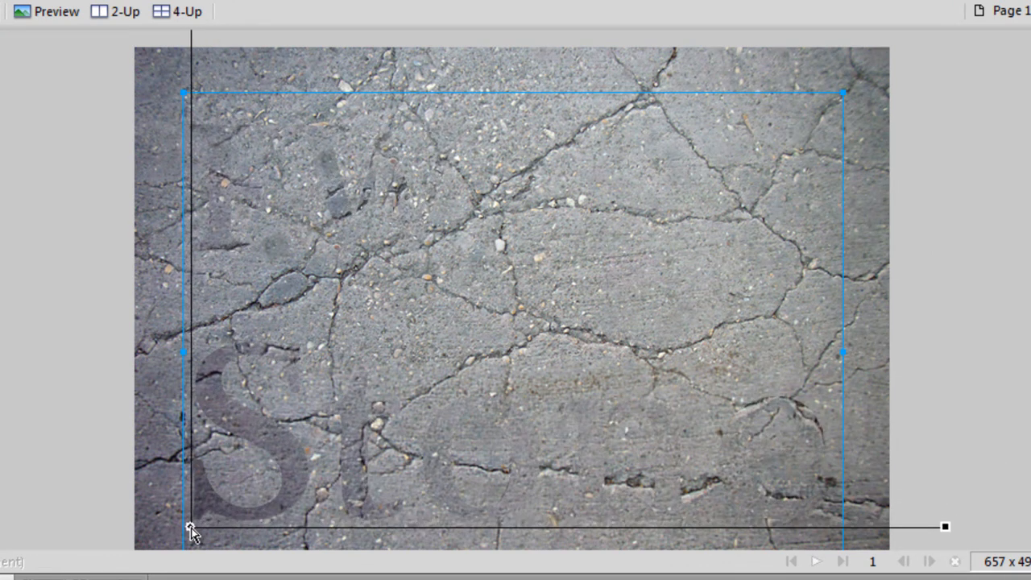
{"action": "scroll", "coordinate": [229, 459], "scroll_direction": "down", "scroll_amount": 3}
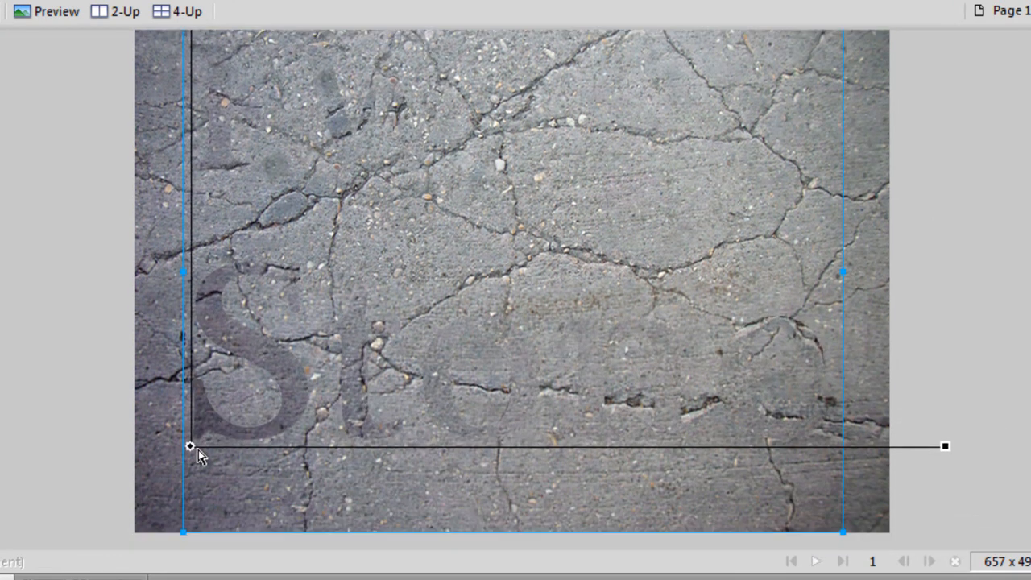
{"action": "mouse_move", "coordinate": [191, 447]}
{"action": "left_mouse_down"}
{"action": "mouse_move", "coordinate": [176, 488]}
{"action": "mouse_move", "coordinate": [136, 529]}
{"action": "left_mouse_up"}
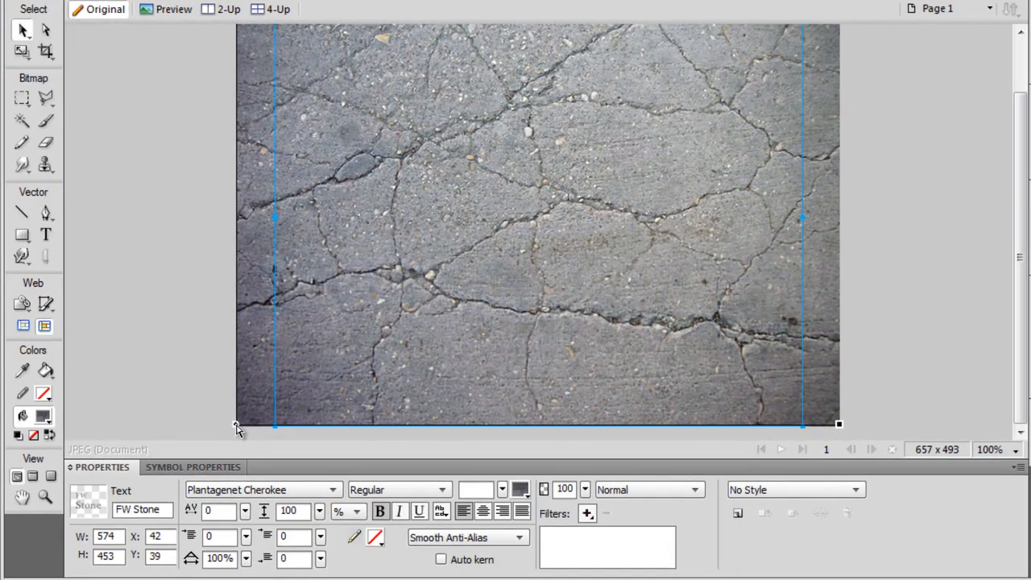
{"action": "scroll", "coordinate": [284, 430], "scroll_direction": "up", "scroll_amount": 1}
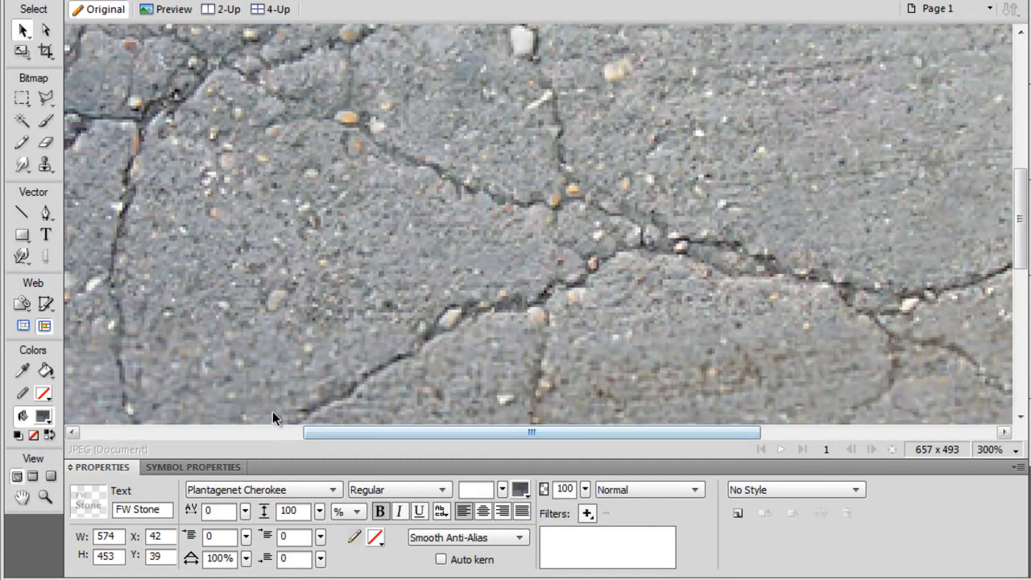
{"action": "scroll", "coordinate": [272, 411], "scroll_direction": "up", "scroll_amount": 1}
{"action": "left_click_drag", "start_coordinate": [447, 433], "coordinate": [269, 435]}
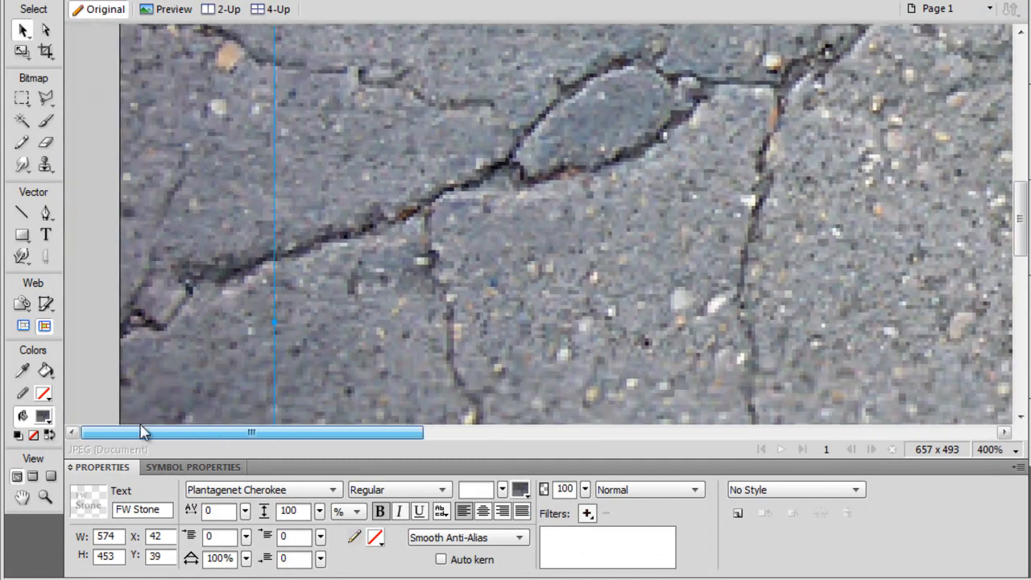
{"action": "scroll", "coordinate": [111, 351], "scroll_direction": "down", "scroll_amount": 3}
{"action": "scroll", "coordinate": [102, 352], "scroll_direction": "down", "scroll_amount": 3}
{"action": "scroll", "coordinate": [99, 353], "scroll_direction": "down", "scroll_amount": 3}
{"action": "scroll", "coordinate": [101, 358], "scroll_direction": "down", "scroll_amount": 2}
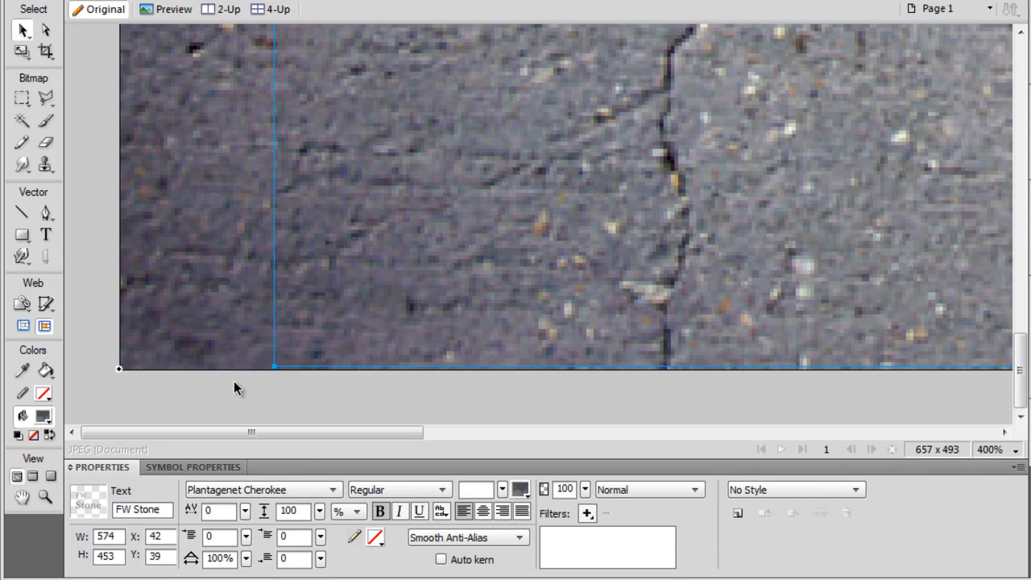
{"action": "scroll", "coordinate": [235, 377], "scroll_direction": "down", "scroll_amount": 2}
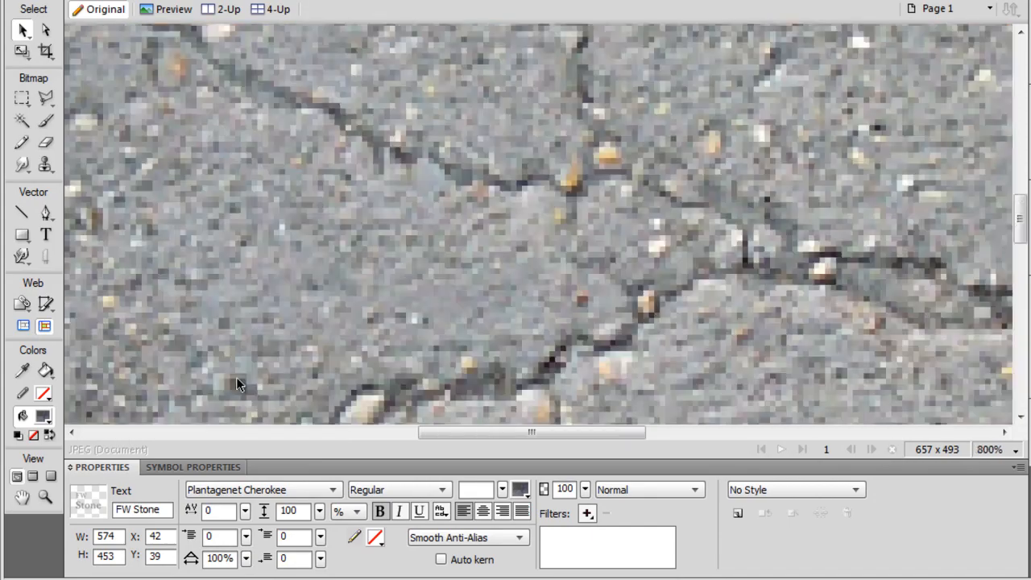
{"action": "scroll", "coordinate": [236, 377], "scroll_direction": "down", "scroll_amount": 1}
{"action": "scroll", "coordinate": [245, 369], "scroll_direction": "down", "scroll_amount": 2}
{"action": "scroll", "coordinate": [275, 361], "scroll_direction": "up", "scroll_amount": 2}
{"action": "scroll", "coordinate": [275, 361], "scroll_direction": "down", "scroll_amount": 2}
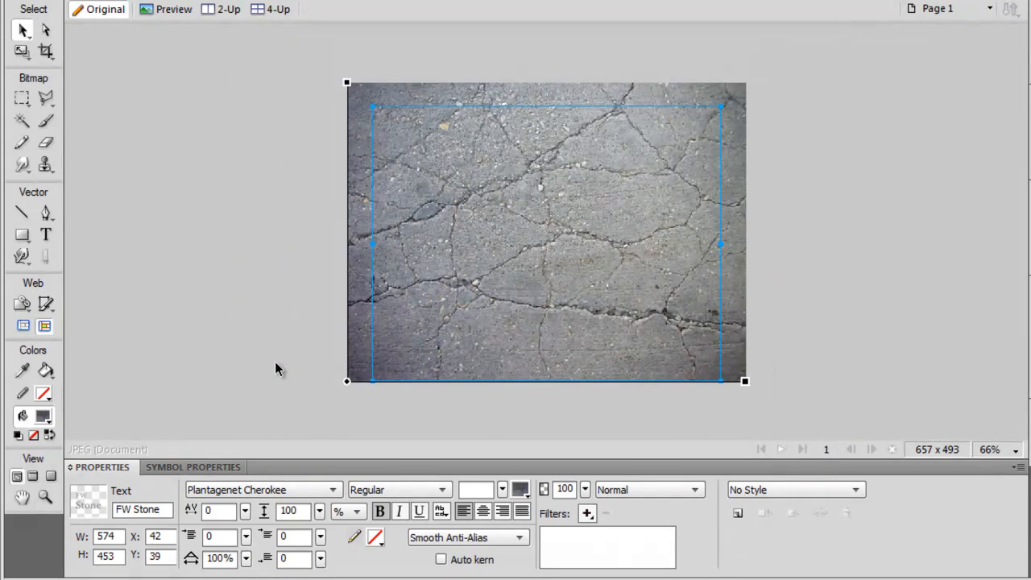
{"action": "scroll", "coordinate": [275, 361], "scroll_direction": "up", "scroll_amount": 2}
{"action": "scroll", "coordinate": [274, 361], "scroll_direction": "down", "scroll_amount": 1}
{"action": "scroll", "coordinate": [274, 361], "scroll_direction": "up", "scroll_amount": 1}
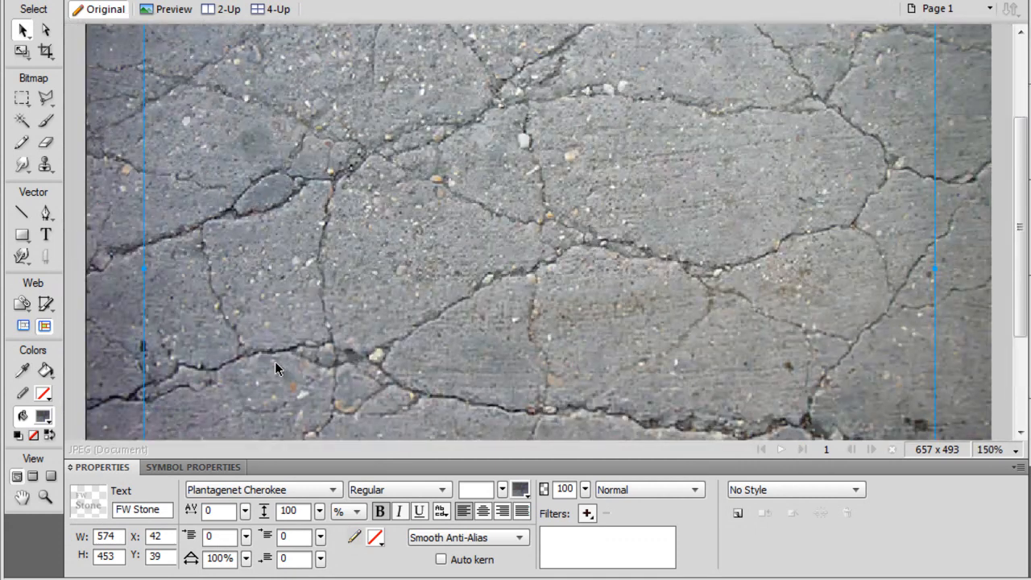
{"action": "scroll", "coordinate": [275, 360], "scroll_direction": "down", "scroll_amount": 1}
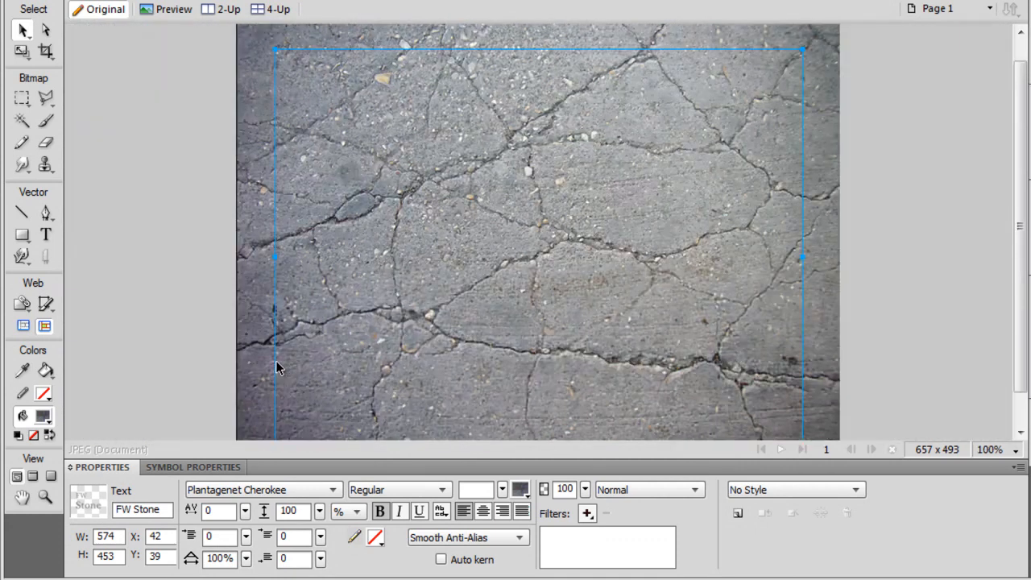
Lower the stone bitmap's opacity to check the text, restore it to solid, then select the text
{"action": "left_click", "coordinate": [198, 241]}
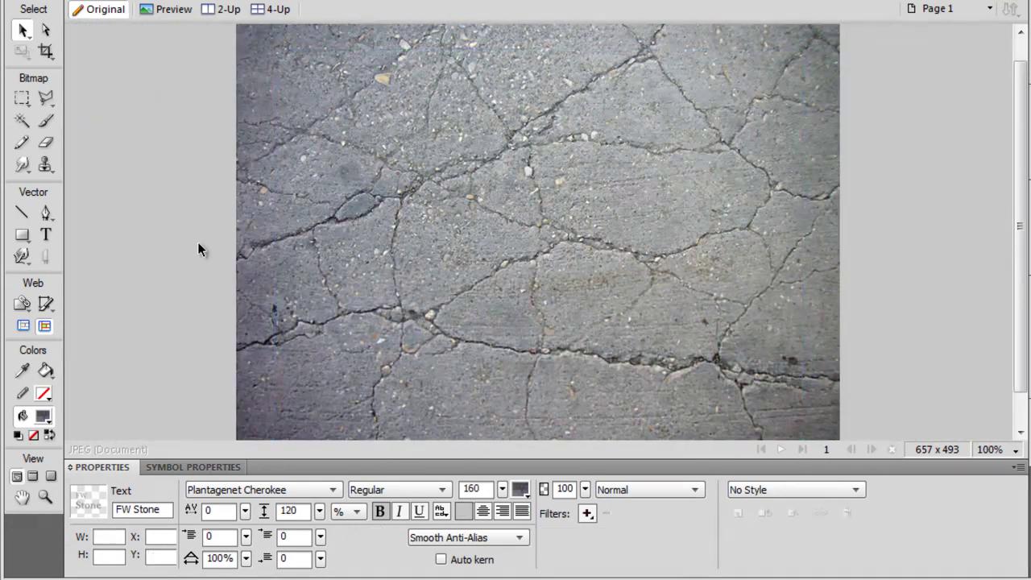
{"action": "left_click", "coordinate": [439, 199]}
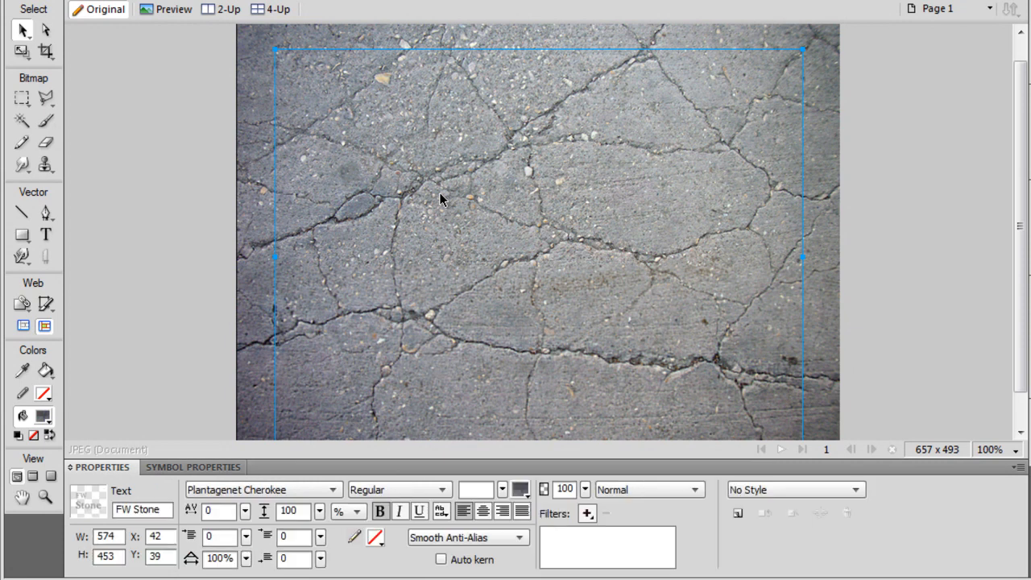
{"action": "left_click", "coordinate": [833, 189]}
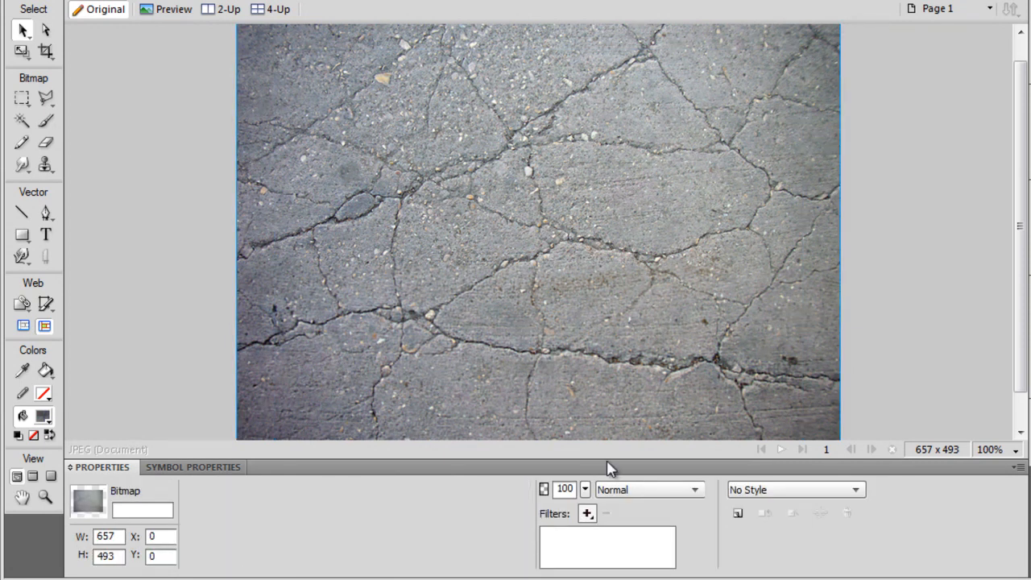
{"action": "left_click", "coordinate": [832, 311]}
{"action": "left_click_drag", "start_coordinate": [585, 493], "coordinate": [586, 543]}
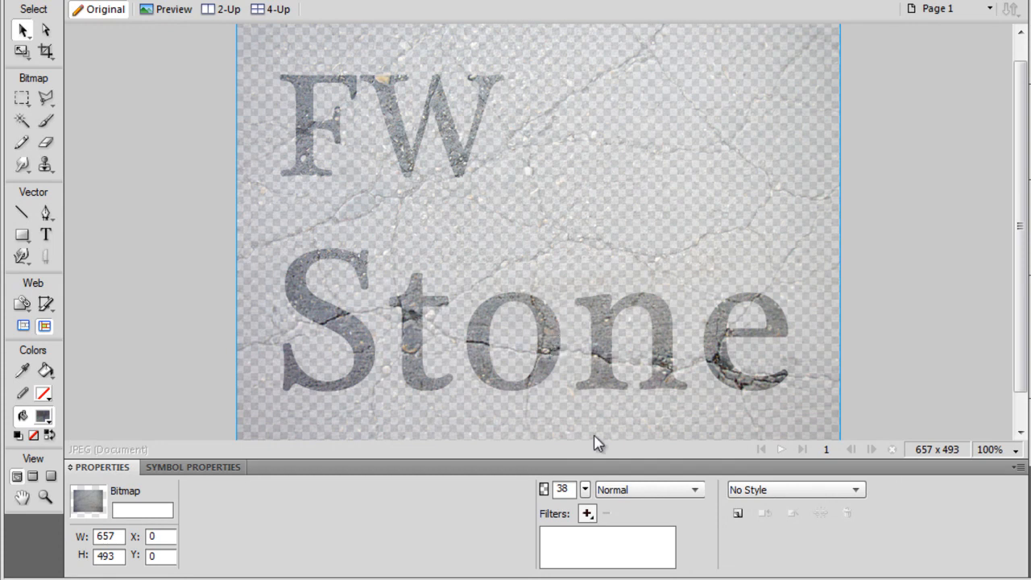
{"action": "left_click_drag", "start_coordinate": [585, 489], "coordinate": [589, 427]}
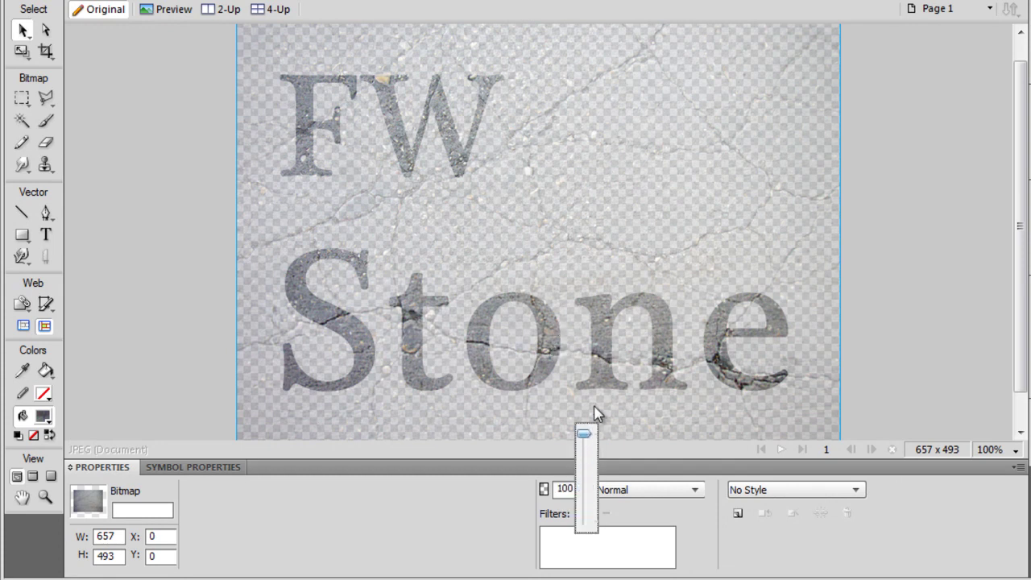
{"action": "left_click", "coordinate": [858, 278]}
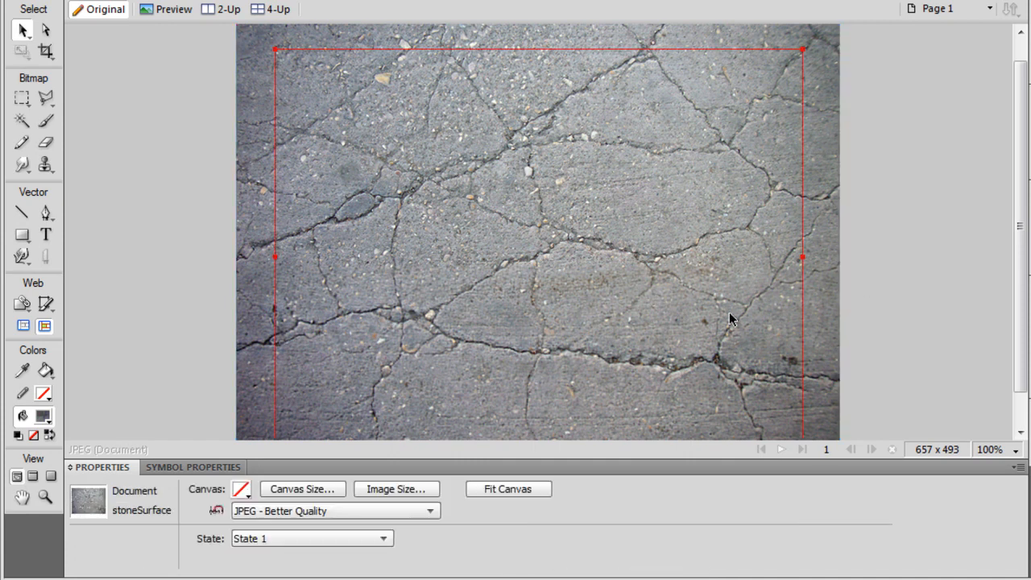
{"action": "left_click", "coordinate": [607, 321]}
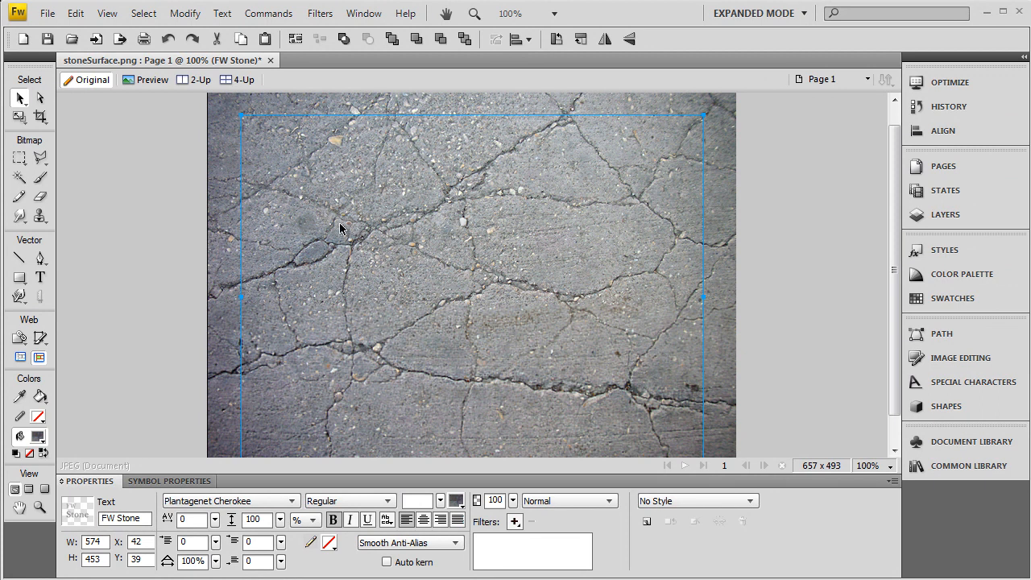
Add a Brightness/Contrast live filter and lower the brightness to darken the letters
{"action": "left_click", "coordinate": [499, 363]}
{"action": "left_click", "coordinate": [561, 275]}
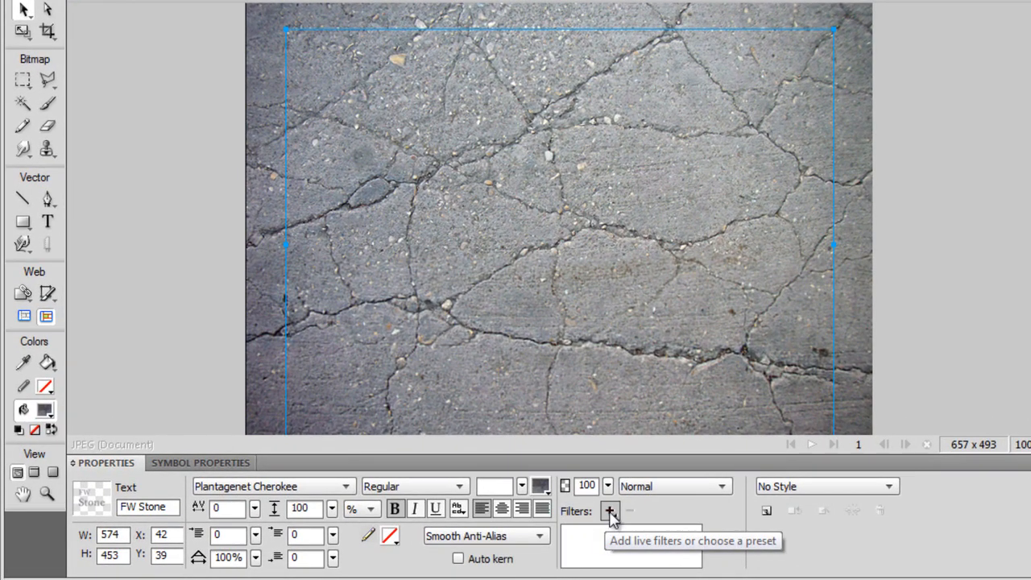
{"action": "left_click", "coordinate": [610, 510]}
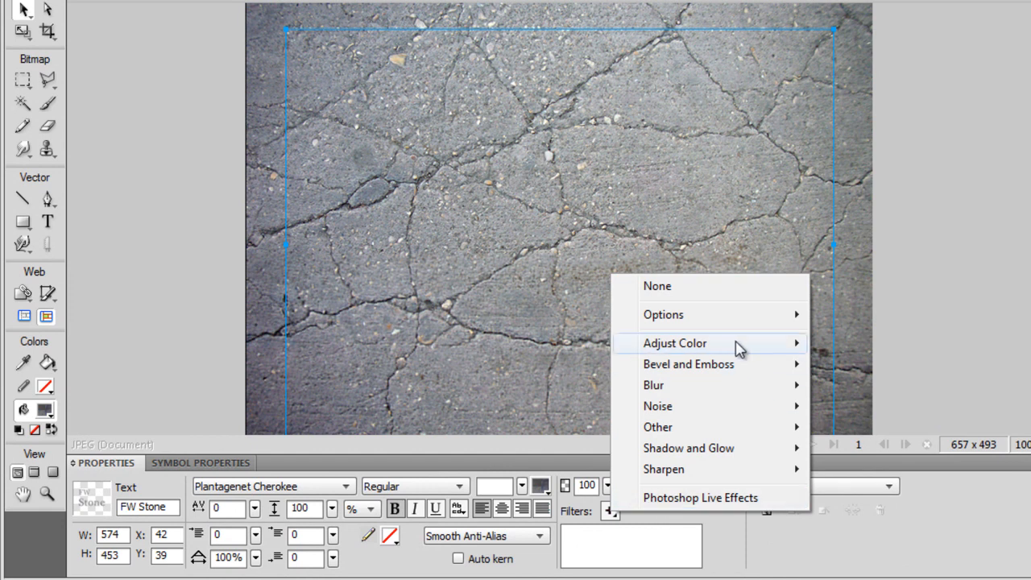
{"action": "mouse_move", "coordinate": [675, 343]}
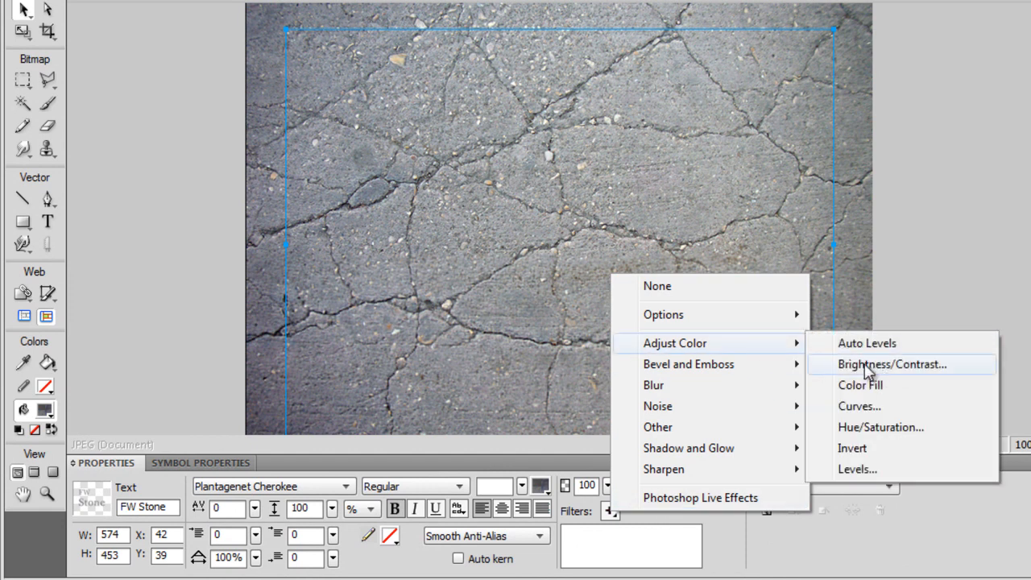
{"action": "left_click", "coordinate": [869, 371]}
{"action": "left_click_drag", "start_coordinate": [676, 185], "coordinate": [725, 431]}
{"action": "mouse_move", "coordinate": [534, 484]}
{"action": "left_mouse_down"}
{"action": "mouse_move", "coordinate": [649, 485]}
{"action": "mouse_move", "coordinate": [538, 485]}
{"action": "left_mouse_up"}
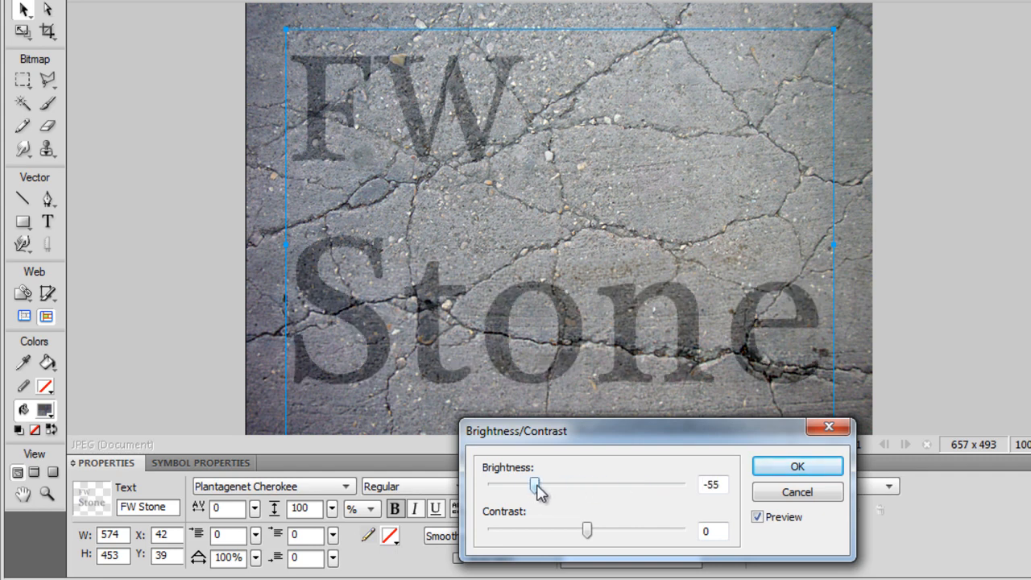
{"action": "left_click_drag", "start_coordinate": [538, 484], "coordinate": [540, 484]}
{"action": "left_click", "coordinate": [796, 467]}
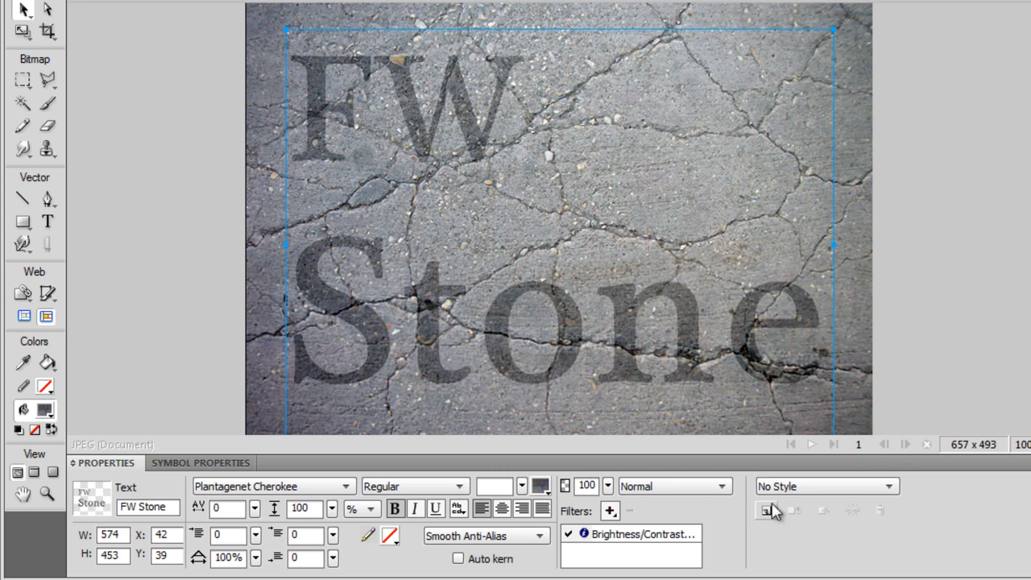
{"action": "left_click", "coordinate": [611, 511]}
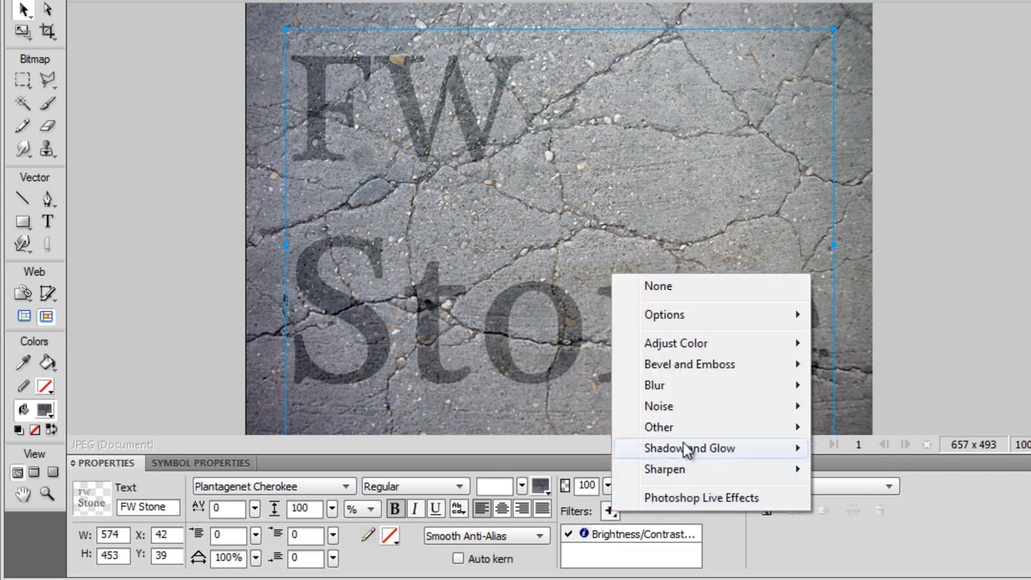
{"action": "mouse_move", "coordinate": [690, 448]}
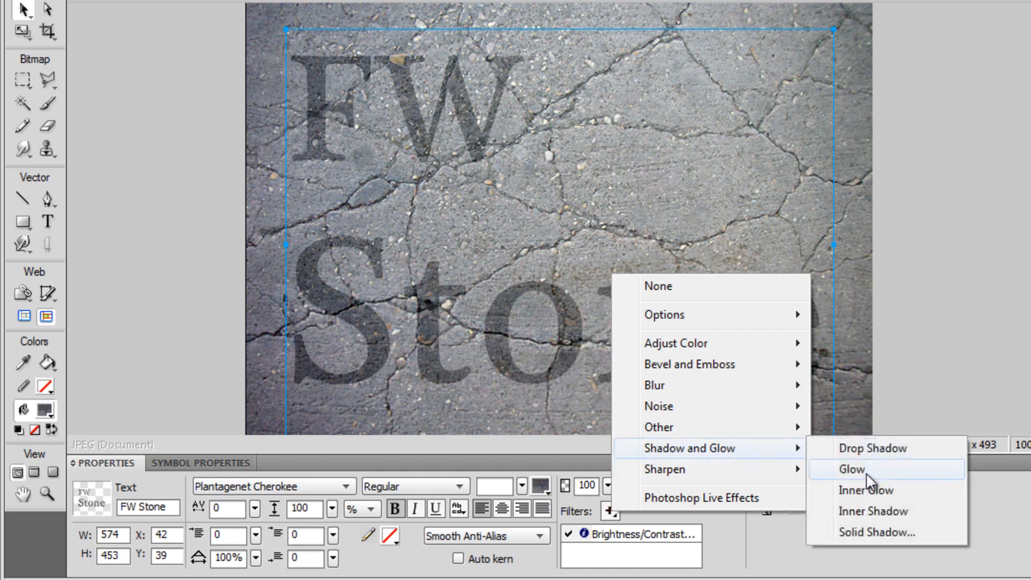
Add a Glow filter with white colour and width 0
{"action": "left_click", "coordinate": [852, 468]}
{"action": "left_click", "coordinate": [643, 549]}
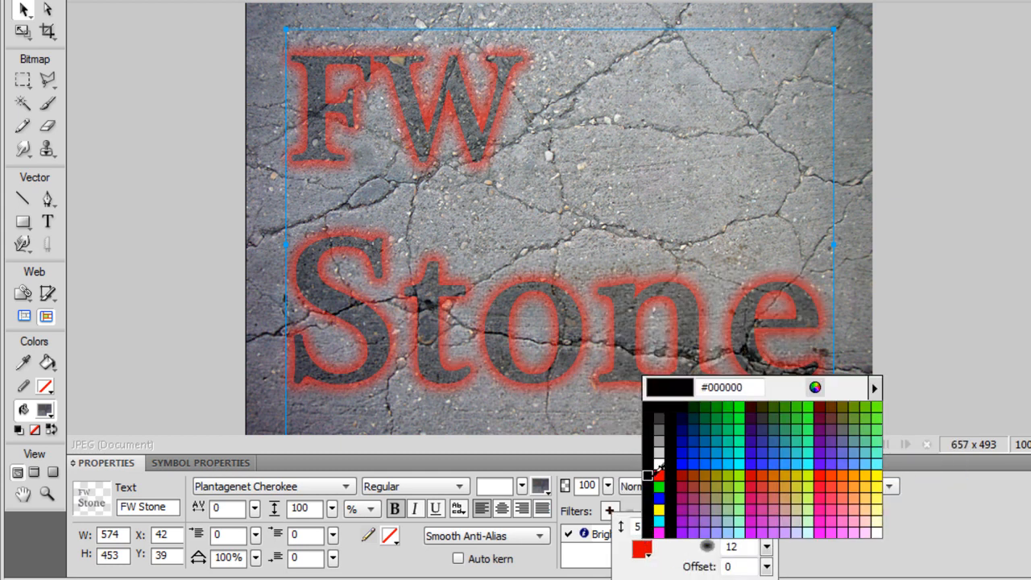
{"action": "left_click", "coordinate": [660, 475]}
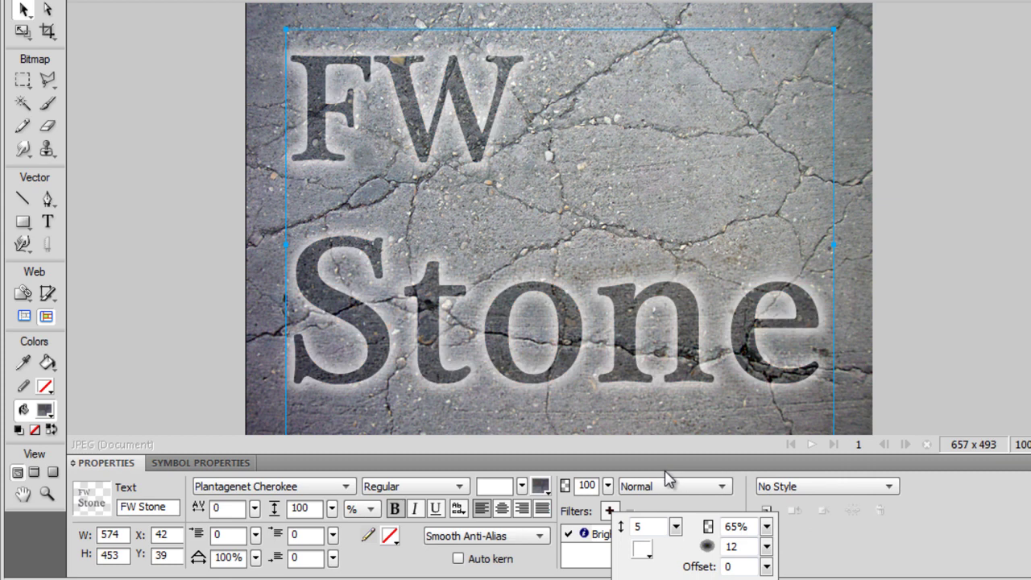
{"action": "left_click_drag", "start_coordinate": [675, 527], "coordinate": [679, 562]}
{"action": "left_click", "coordinate": [679, 561]}
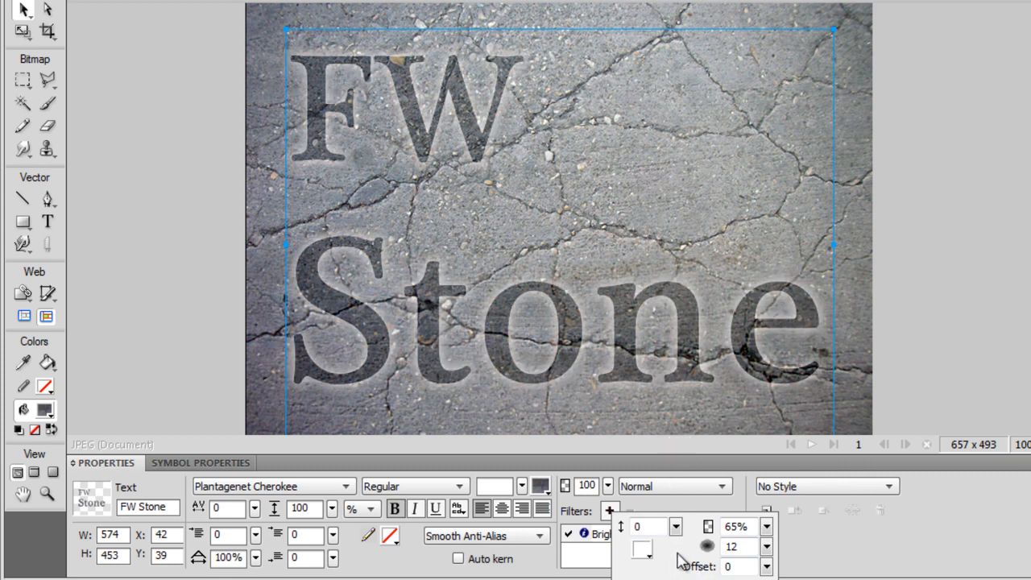
Lower the glow's softness and opacity to a subtle soft edge
{"action": "left_click_drag", "start_coordinate": [767, 547], "coordinate": [771, 564]}
{"action": "left_click", "coordinate": [771, 564]}
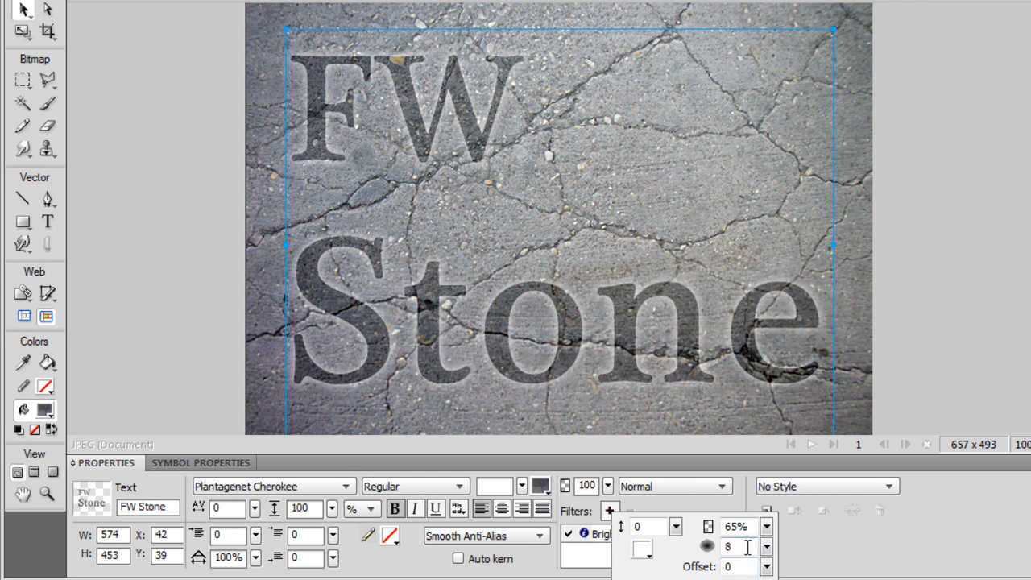
{"action": "mouse_move", "coordinate": [766, 527]}
{"action": "left_mouse_down"}
{"action": "mouse_move", "coordinate": [772, 546]}
{"action": "mouse_move", "coordinate": [771, 491]}
{"action": "left_mouse_up"}
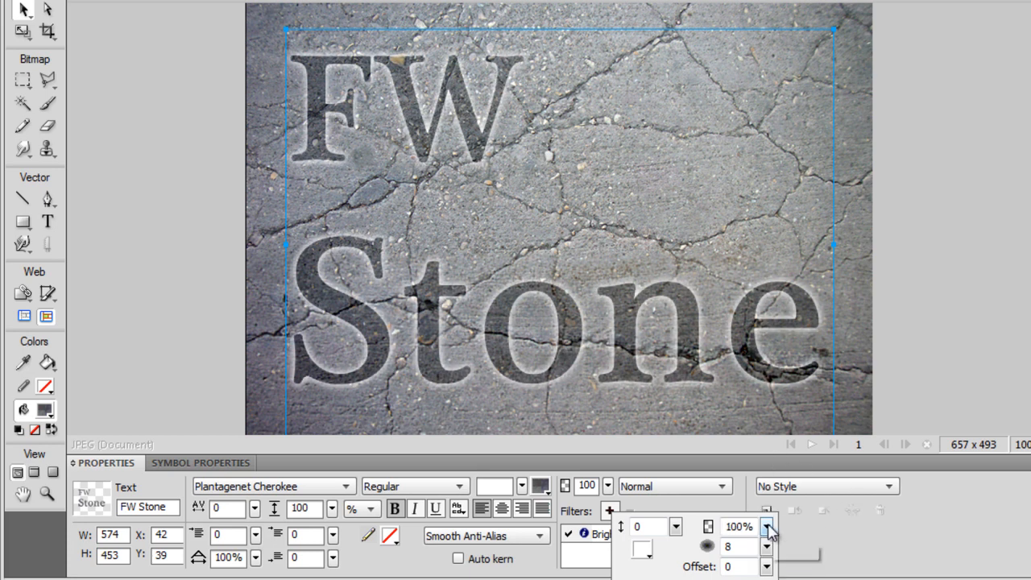
{"action": "mouse_move", "coordinate": [767, 527]}
{"action": "left_mouse_down"}
{"action": "mouse_move", "coordinate": [772, 515]}
{"action": "mouse_move", "coordinate": [772, 563]}
{"action": "left_mouse_up"}
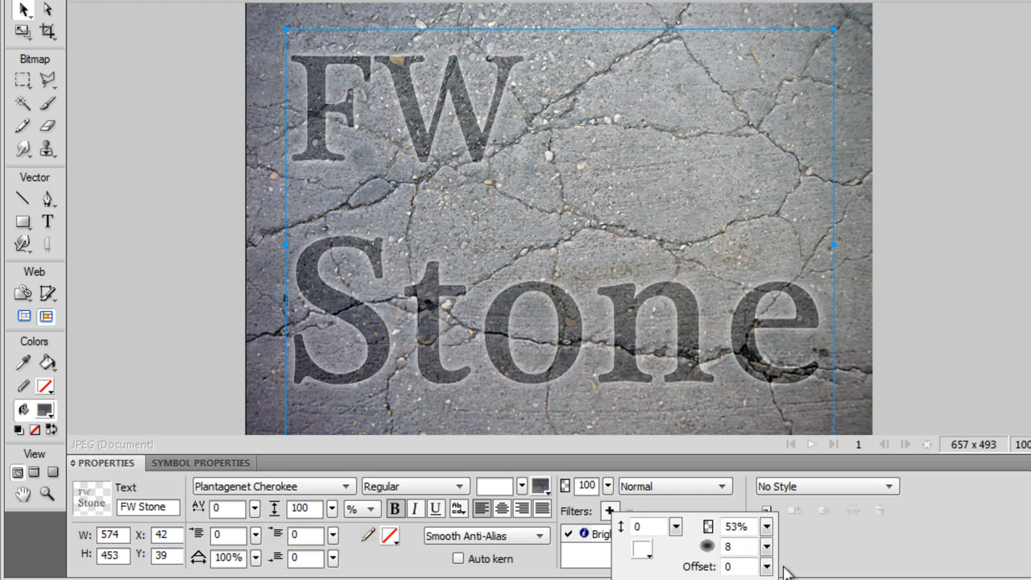
{"action": "left_click_drag", "start_coordinate": [767, 527], "coordinate": [767, 553]}
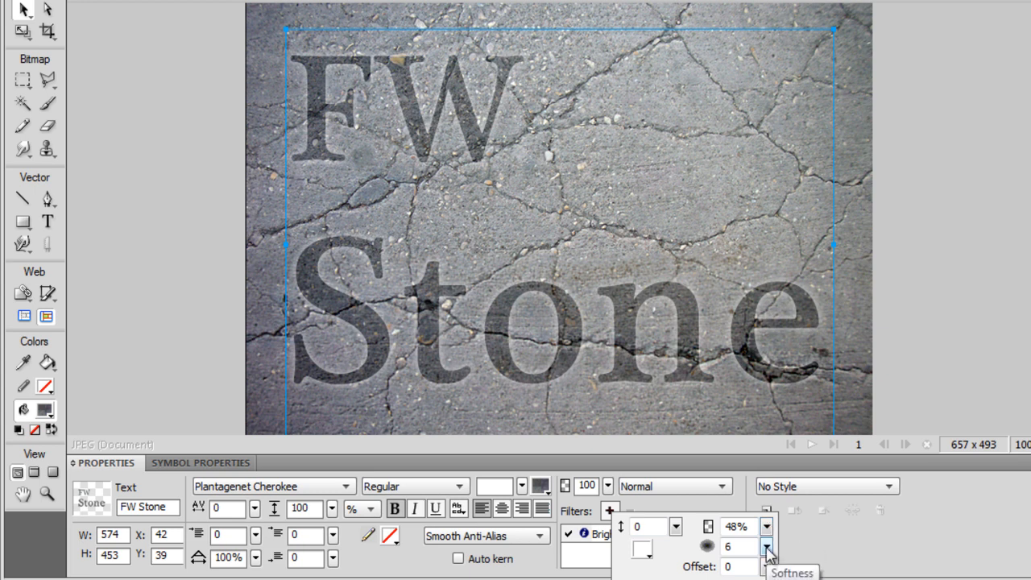
{"action": "left_click", "coordinate": [676, 433]}
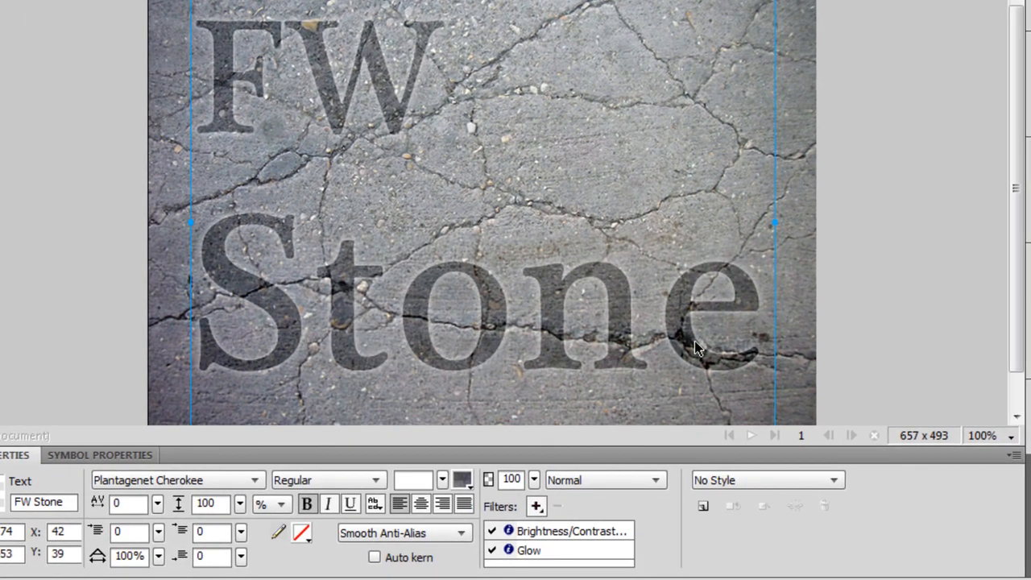
{"action": "left_click", "coordinate": [537, 506]}
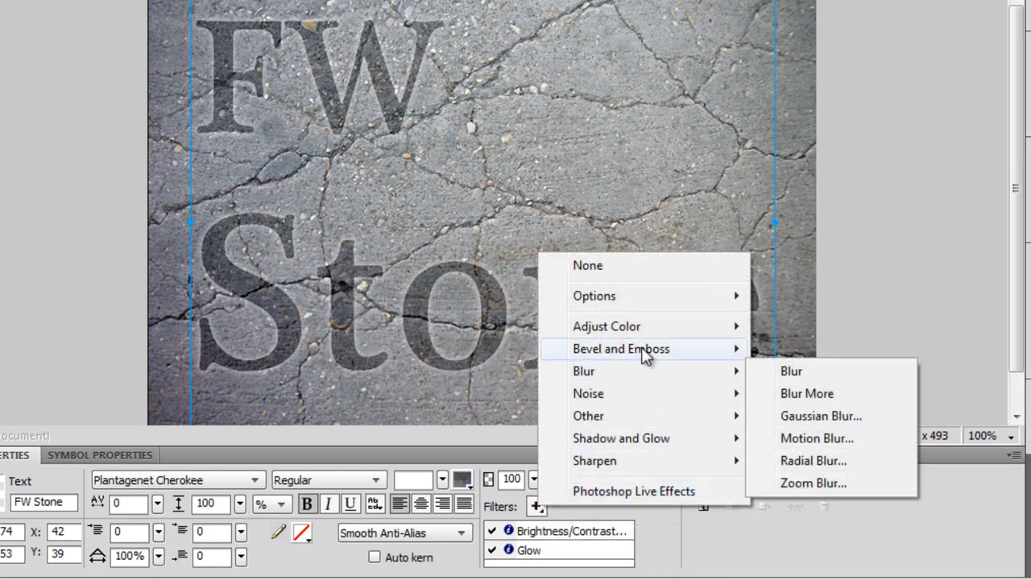
{"action": "mouse_move", "coordinate": [621, 438]}
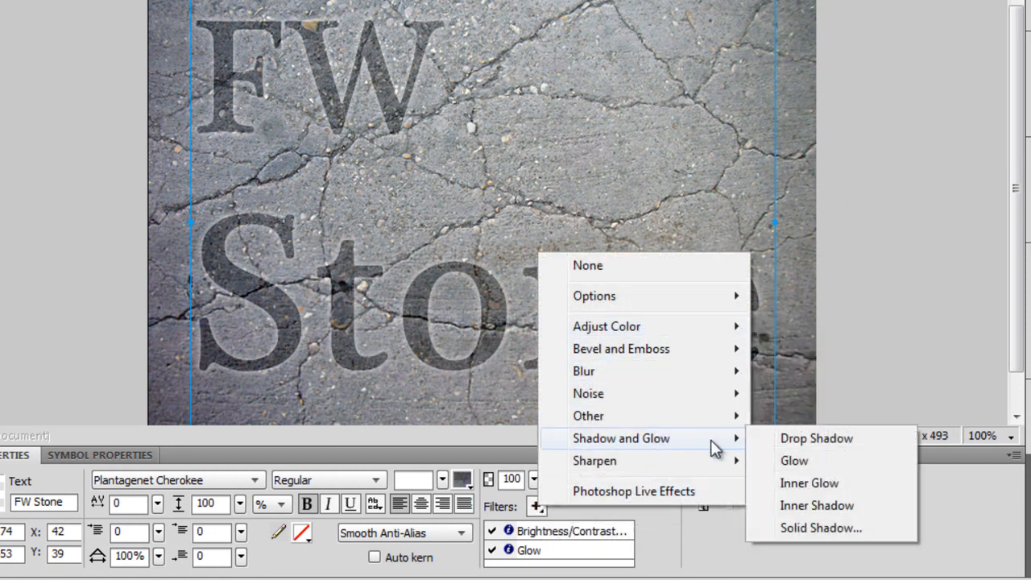
Add a black Inner Shadow filter so the letters look carved into the stone
{"action": "left_click", "coordinate": [828, 508]}
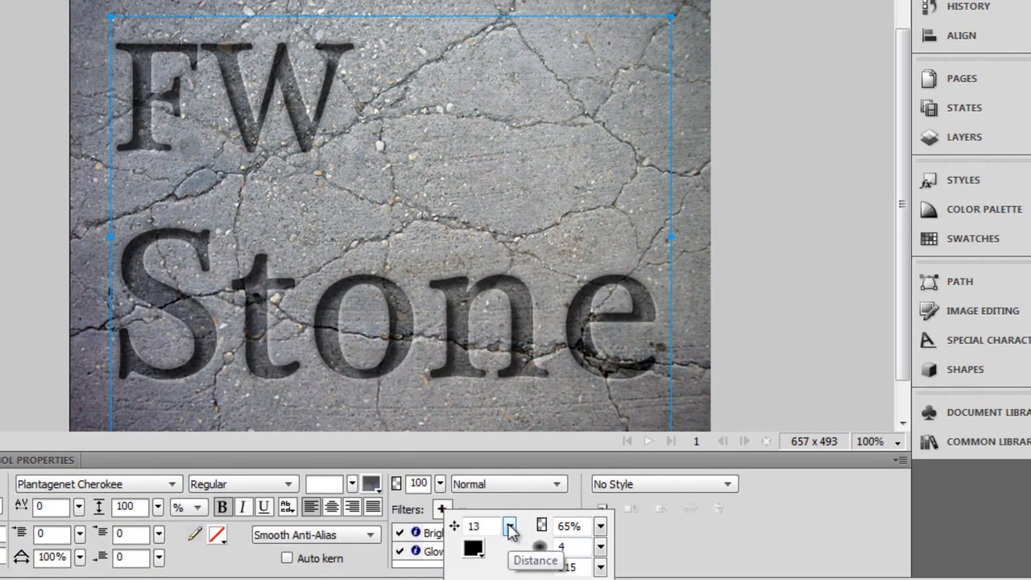
Reduce the inner shadow distance, deselect the text, and start a new document via File > New
{"action": "left_click_drag", "start_coordinate": [511, 530], "coordinate": [527, 541]}
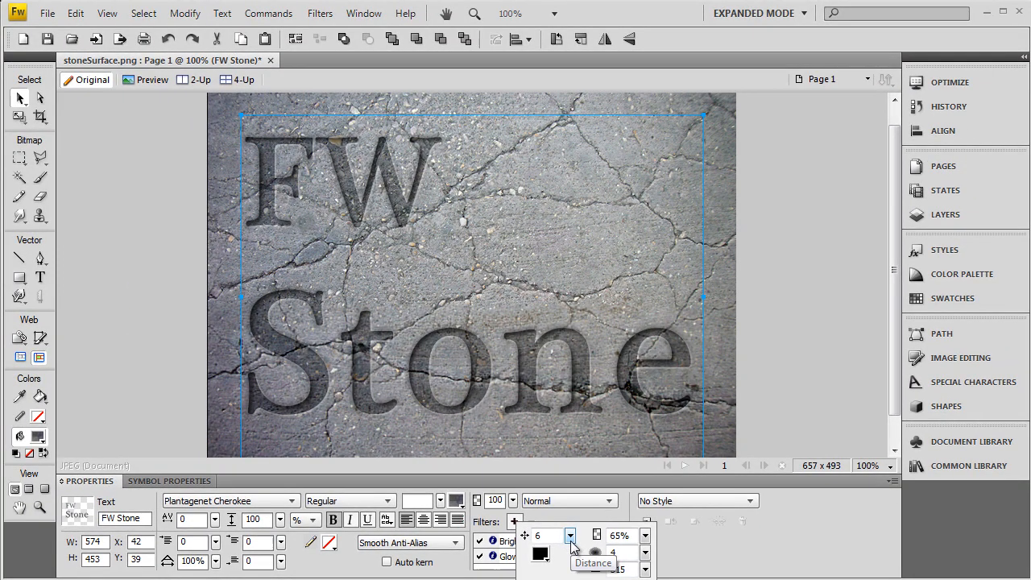
{"action": "left_click", "coordinate": [787, 281]}
{"action": "left_click", "coordinate": [731, 334]}
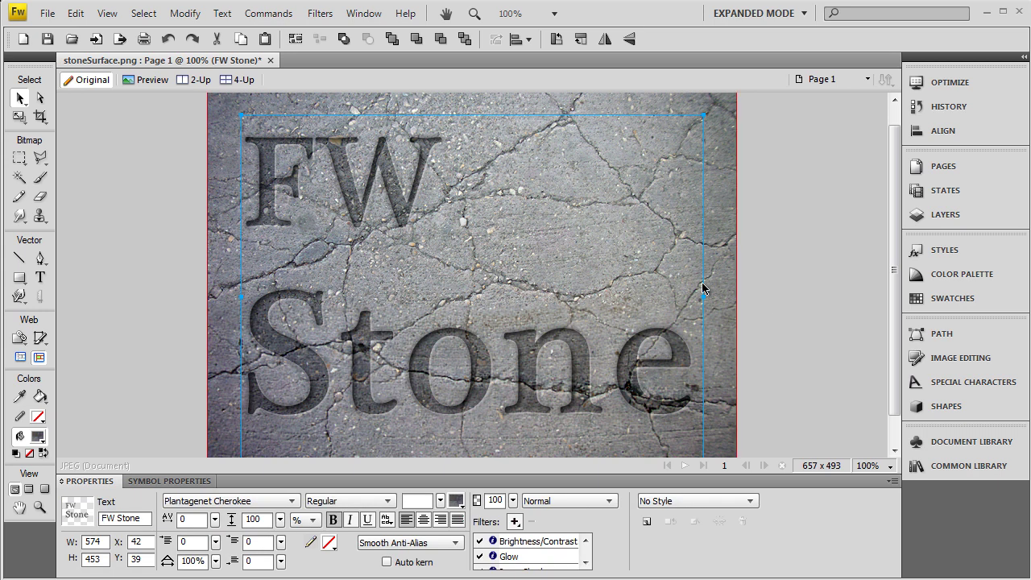
{"action": "left_click", "coordinate": [48, 13]}
{"action": "left_click", "coordinate": [73, 33]}
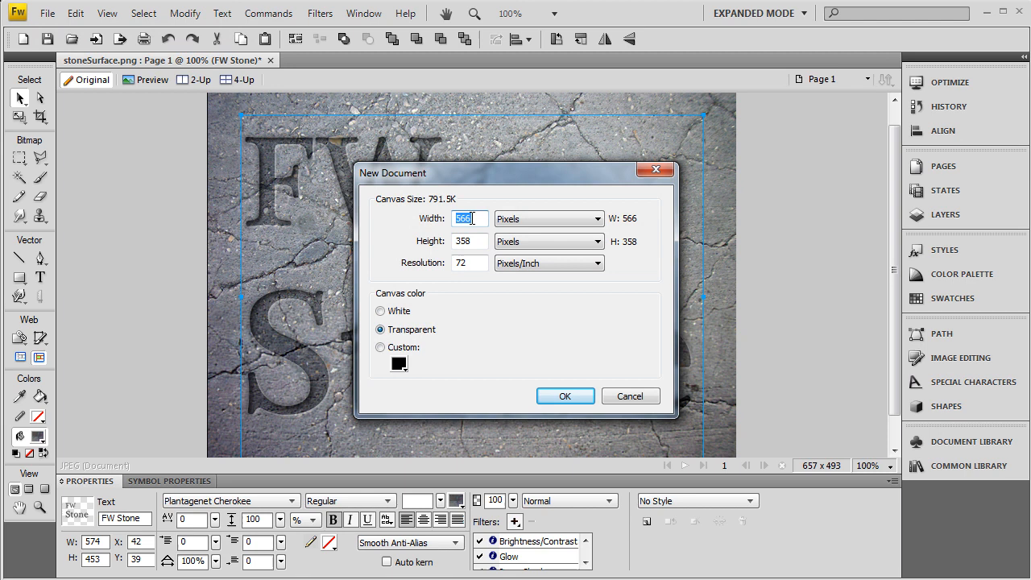
{"action": "type", "text": "1000"}
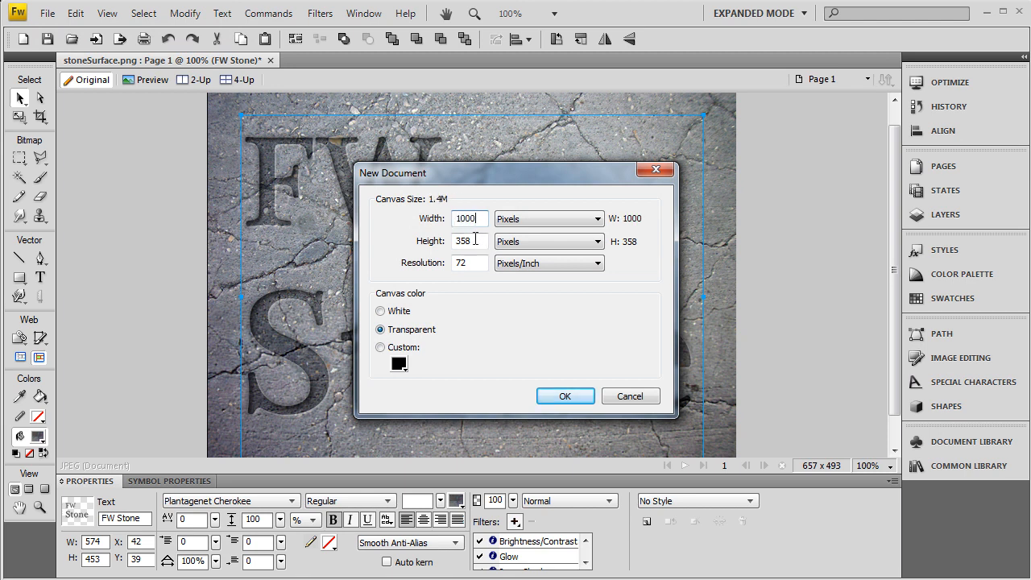
Create the 1000 × 400 transparent document, paste the FW Stone text and move it right
{"action": "key", "text": "Tab"}
{"action": "type", "text": "400"}
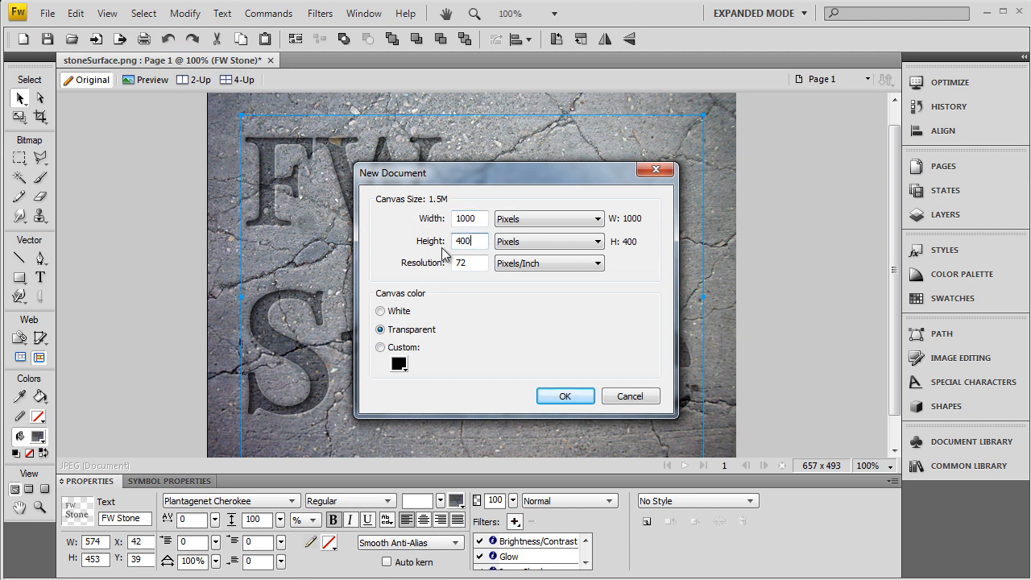
{"action": "left_click", "coordinate": [564, 396]}
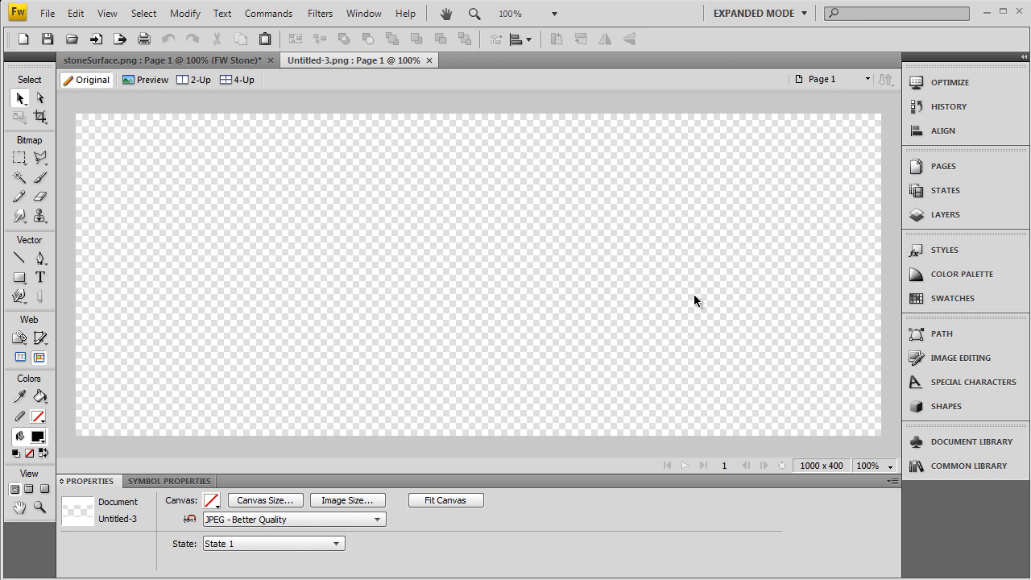
{"action": "key", "text": "ctrl+v"}
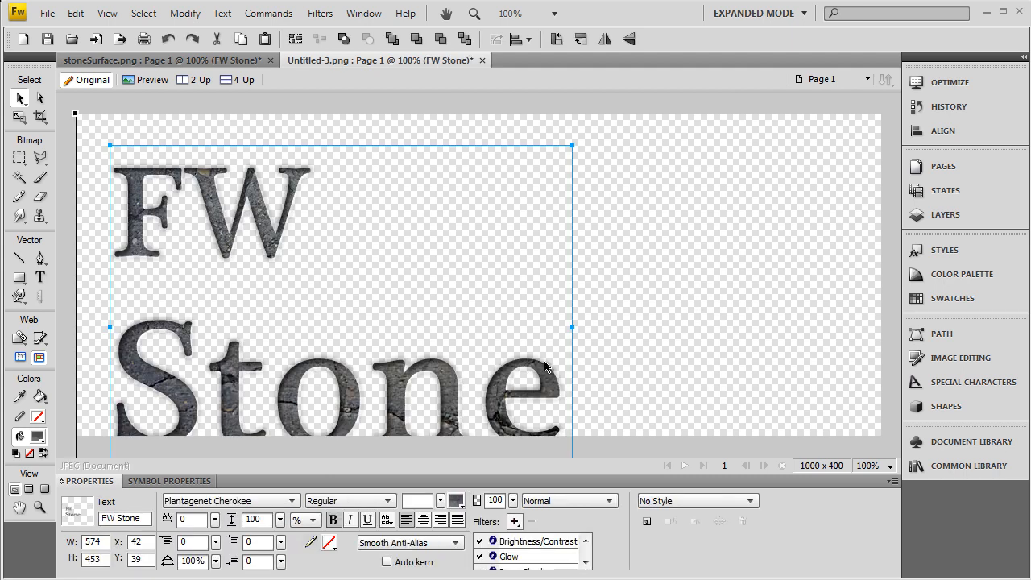
{"action": "left_click_drag", "start_coordinate": [560, 358], "coordinate": [621, 343]}
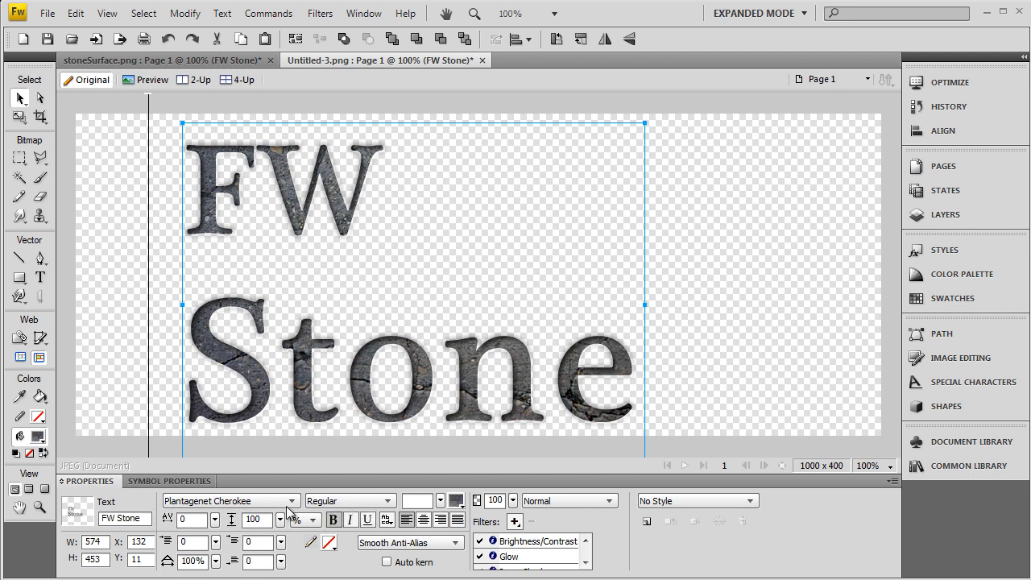
Make the canvas background black and shift the text further right
{"action": "left_click", "coordinate": [114, 407]}
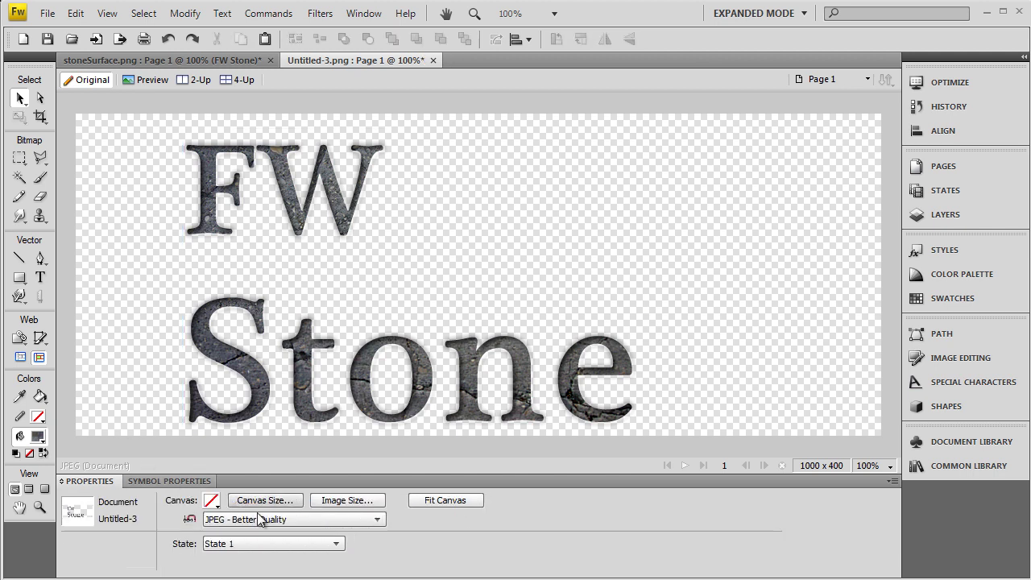
{"action": "left_click", "coordinate": [211, 500]}
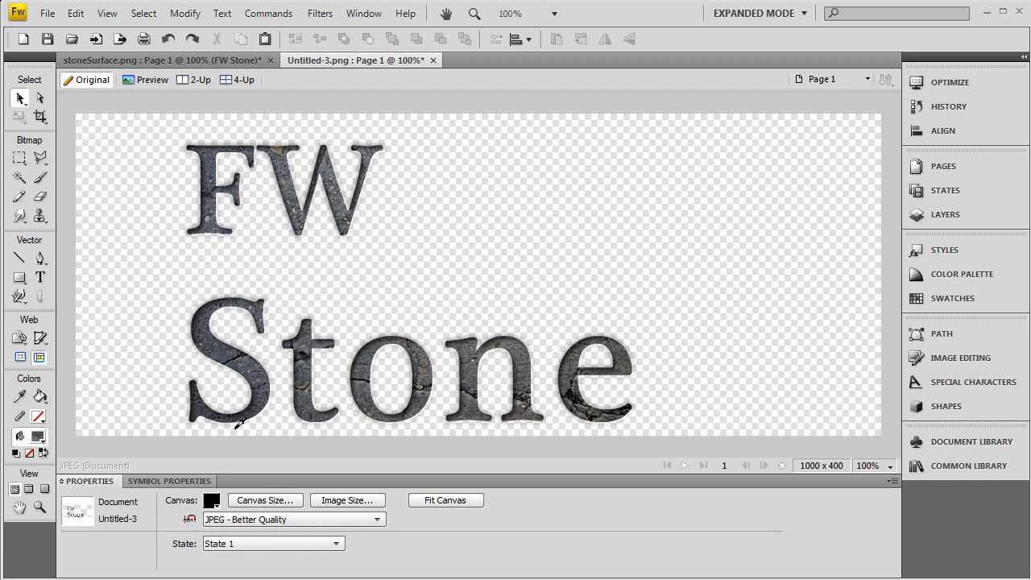
{"action": "left_click", "coordinate": [238, 425]}
{"action": "left_click_drag", "start_coordinate": [138, 364], "coordinate": [185, 364]}
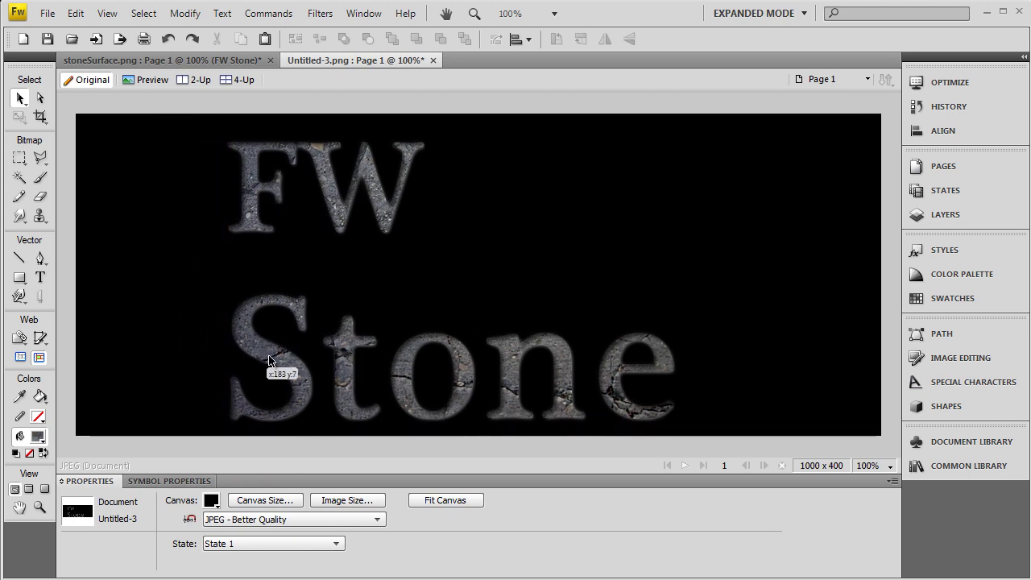
{"action": "left_click", "coordinate": [185, 364]}
Enlarge the canvas to 1000 × 500 and move the FW Stone text up and right
{"action": "left_click", "coordinate": [264, 500]}
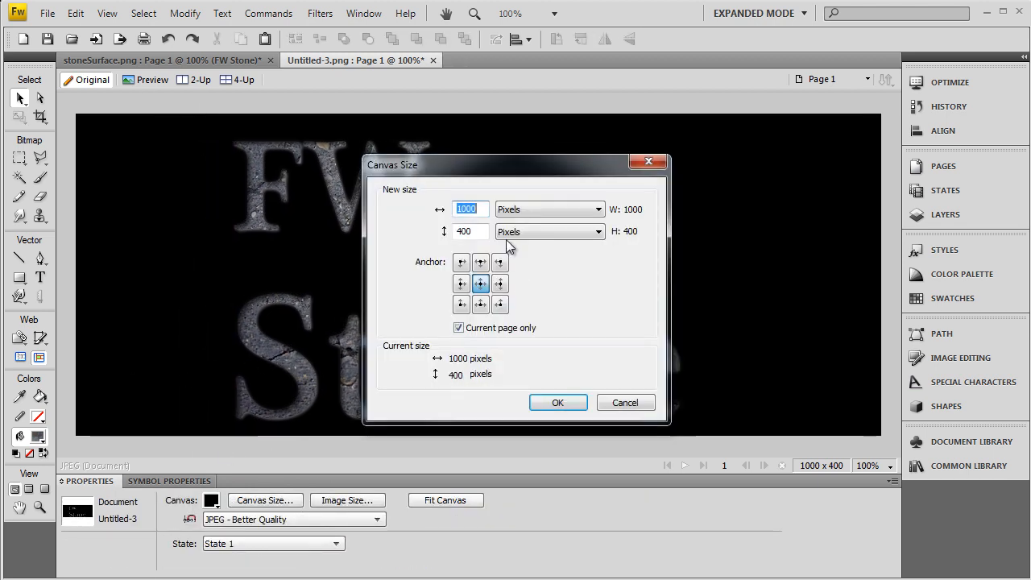
{"action": "left_click_drag", "start_coordinate": [483, 232], "coordinate": [447, 236]}
{"action": "type", "text": "50"}
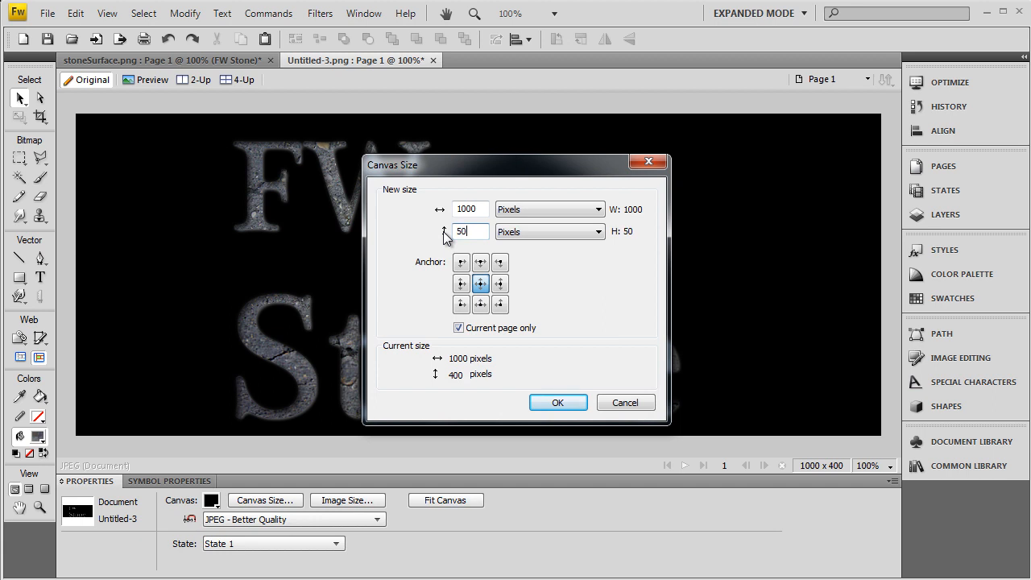
{"action": "type", "text": "0"}
{"action": "left_click", "coordinate": [557, 403]}
{"action": "left_click", "coordinate": [632, 370]}
{"action": "left_click", "coordinate": [696, 272]}
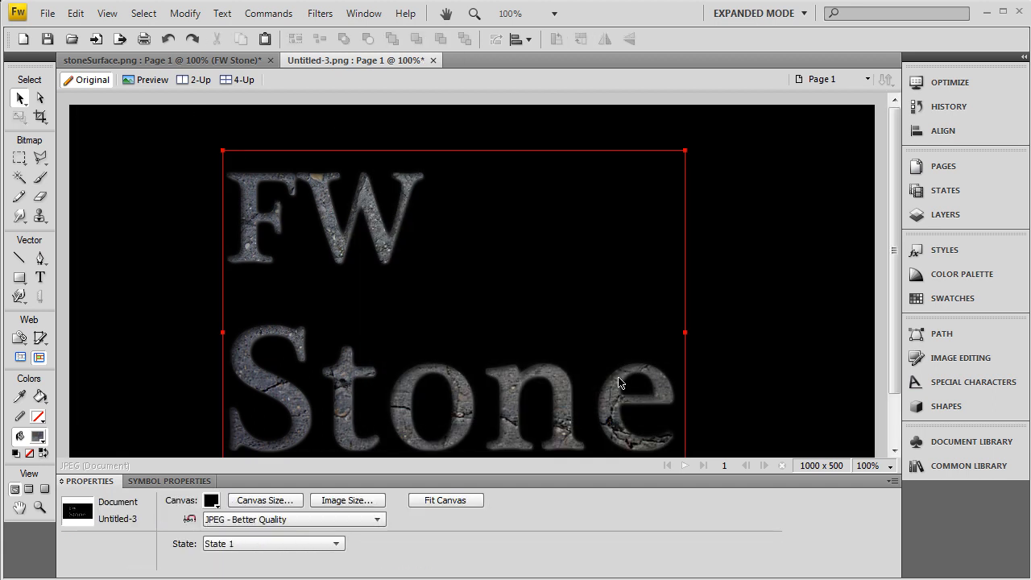
{"action": "left_click_drag", "start_coordinate": [620, 382], "coordinate": [638, 356]}
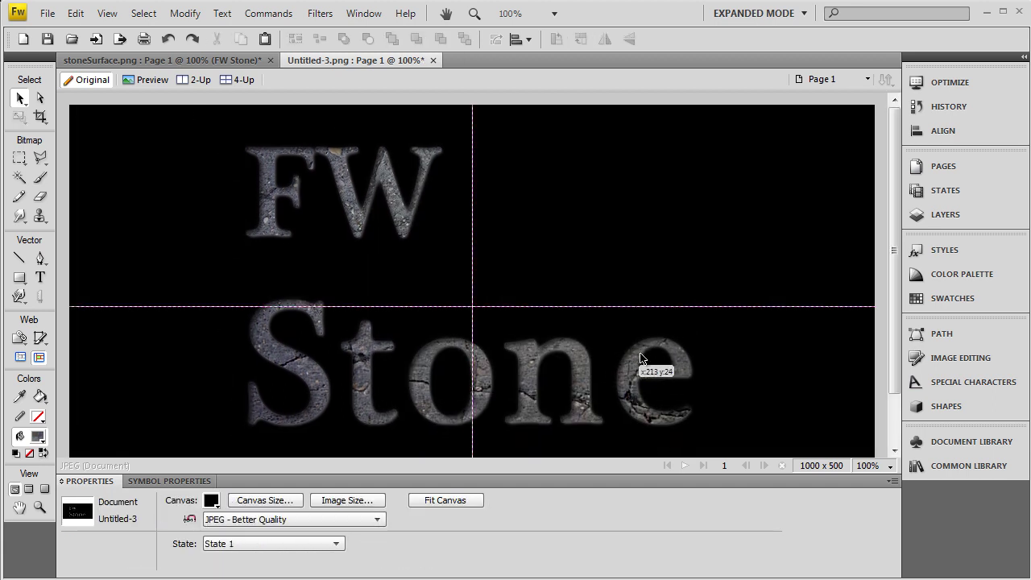
{"action": "left_click", "coordinate": [756, 229]}
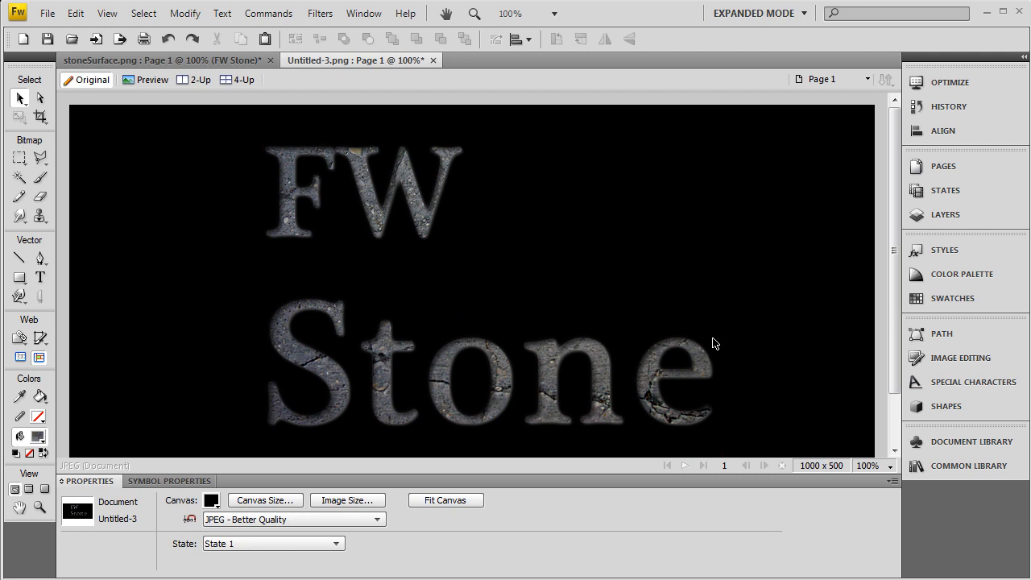
{"action": "left_click", "coordinate": [695, 364]}
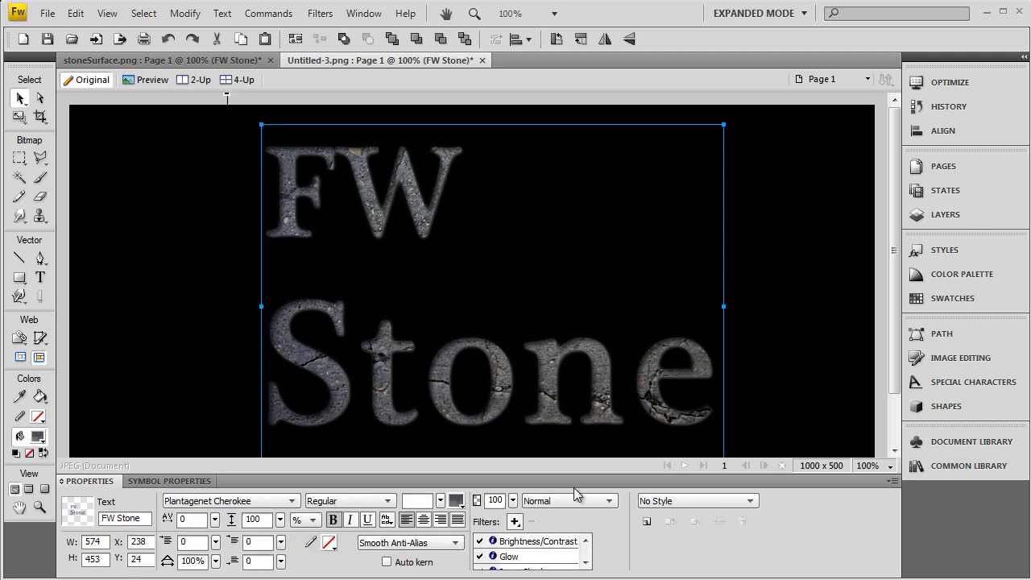
{"action": "scroll", "coordinate": [528, 554], "scroll_direction": "down", "scroll_amount": 1}
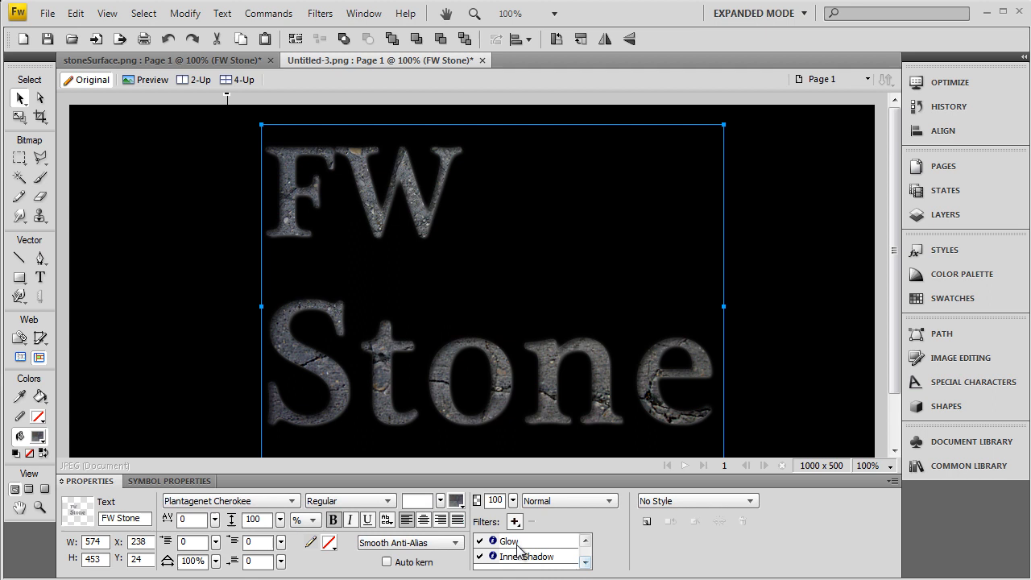
Remove the Glow filter and set the Inner Shadow colour to white
{"action": "key", "text": "Delete"}
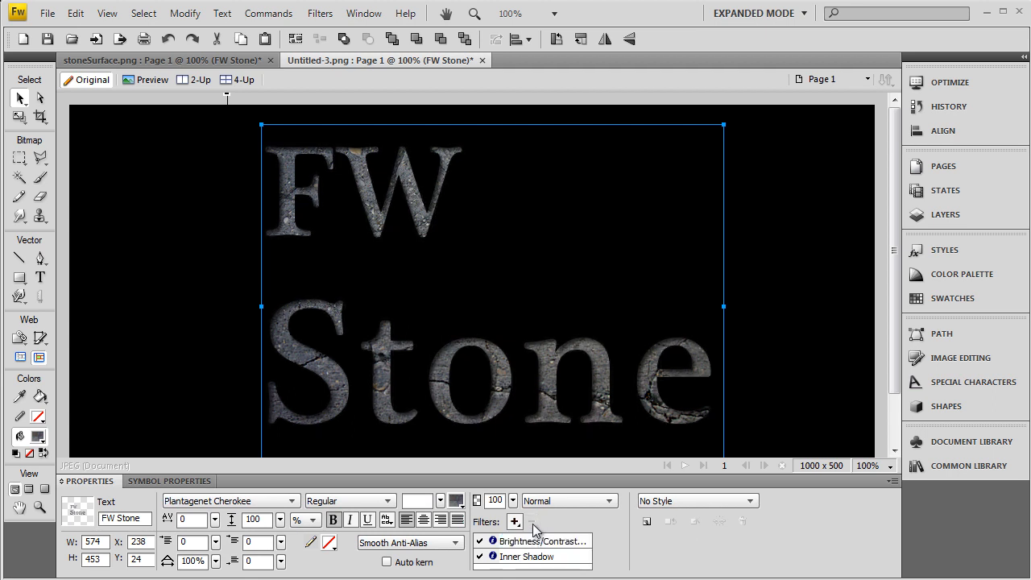
{"action": "double_click", "coordinate": [526, 557]}
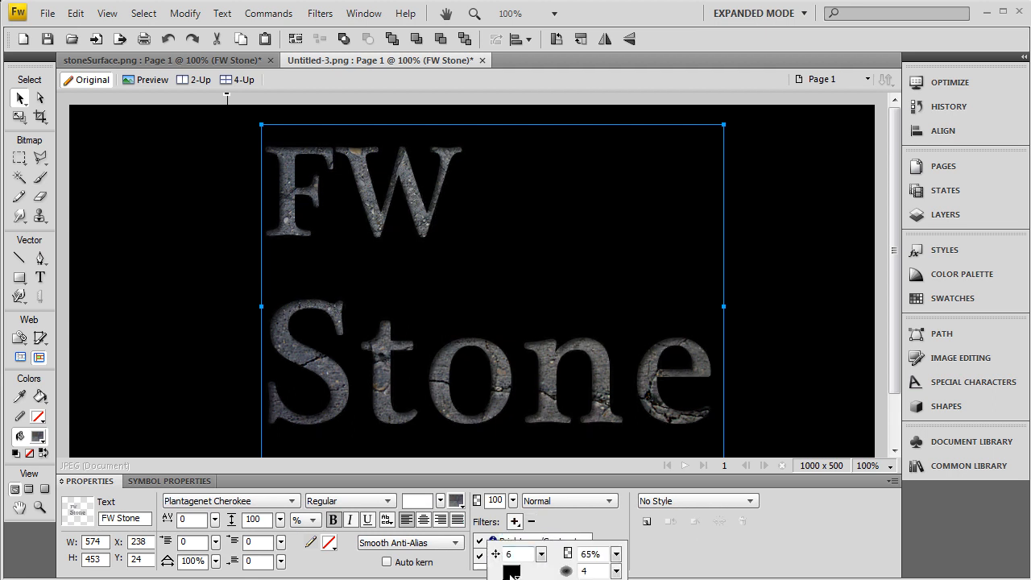
{"action": "left_click", "coordinate": [511, 572]}
{"action": "left_click", "coordinate": [531, 492]}
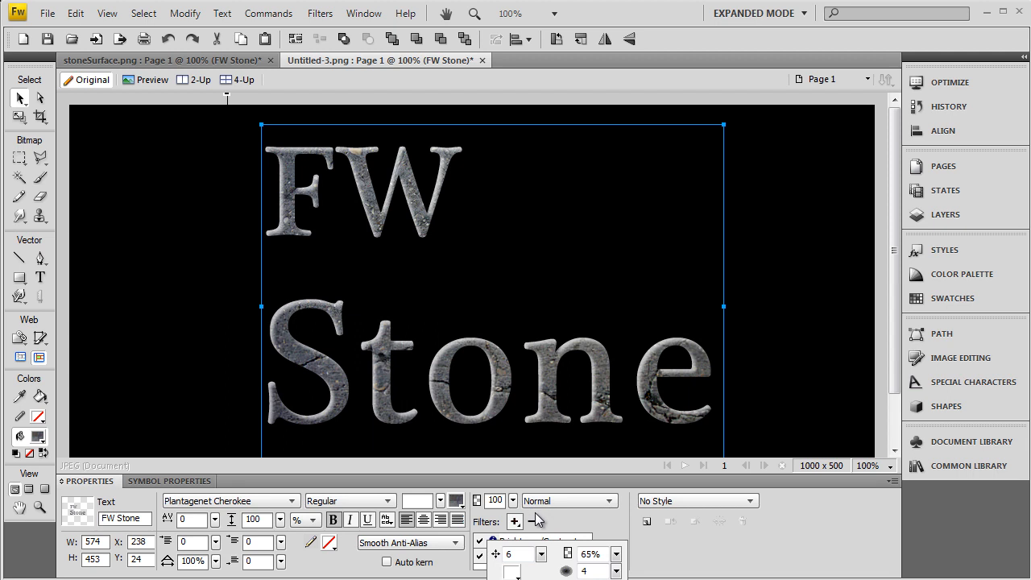
{"action": "left_click", "coordinate": [715, 431]}
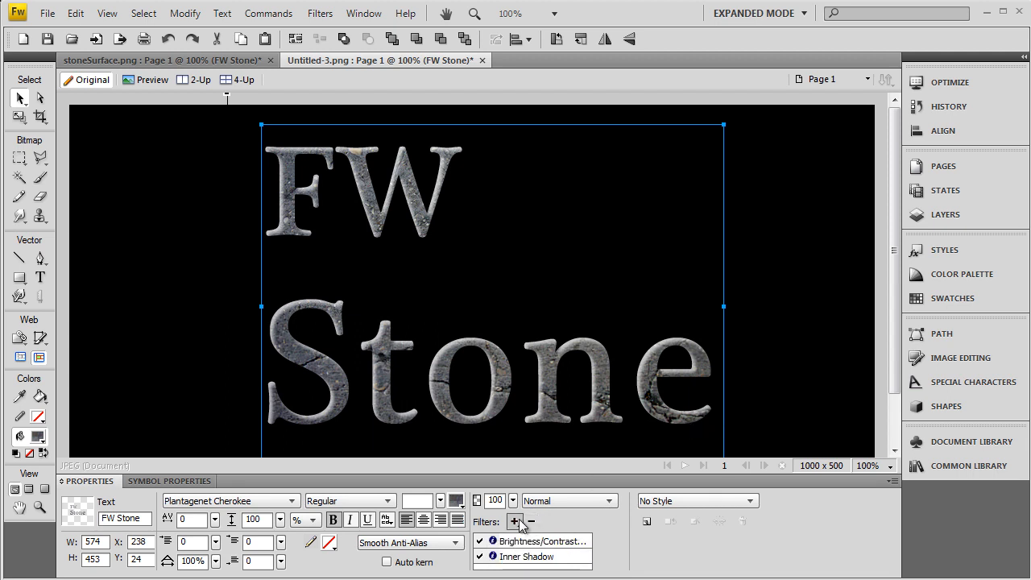
Add an Inner Bevel filter with width 35 and 100% contrast
{"action": "left_click", "coordinate": [515, 521]}
{"action": "mouse_move", "coordinate": [585, 395]}
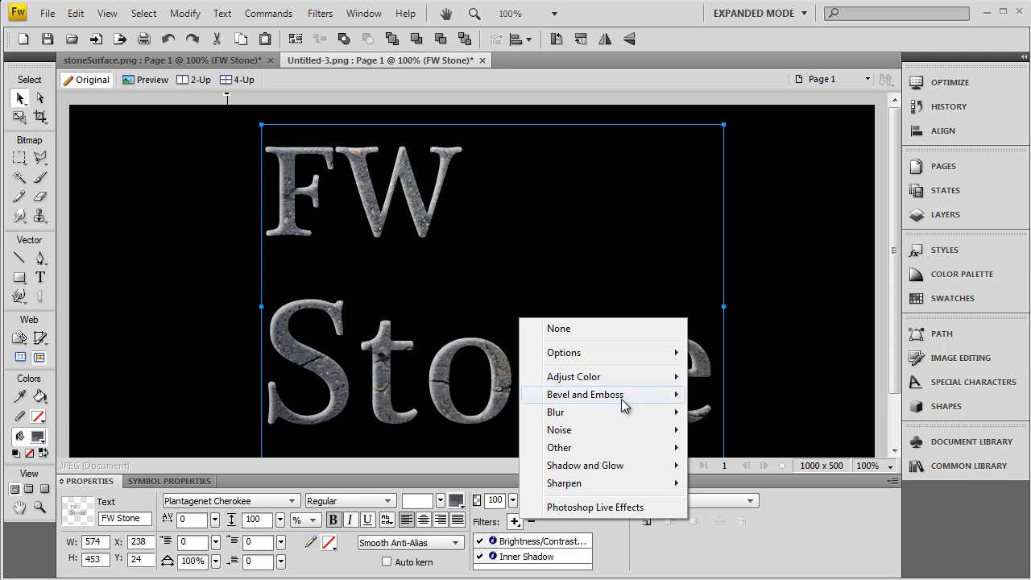
{"action": "left_click", "coordinate": [751, 397]}
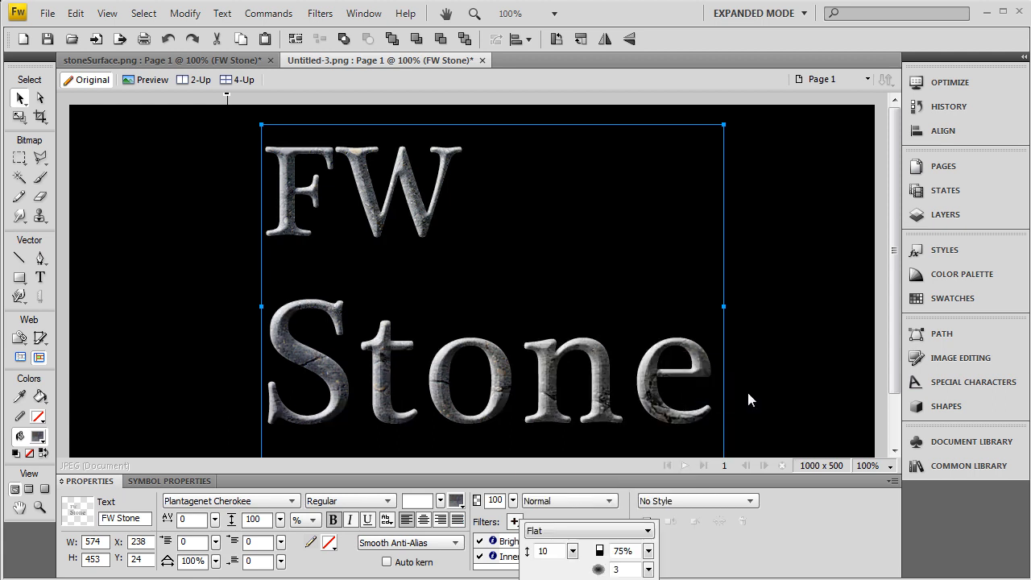
{"action": "left_click_drag", "start_coordinate": [573, 551], "coordinate": [580, 498]}
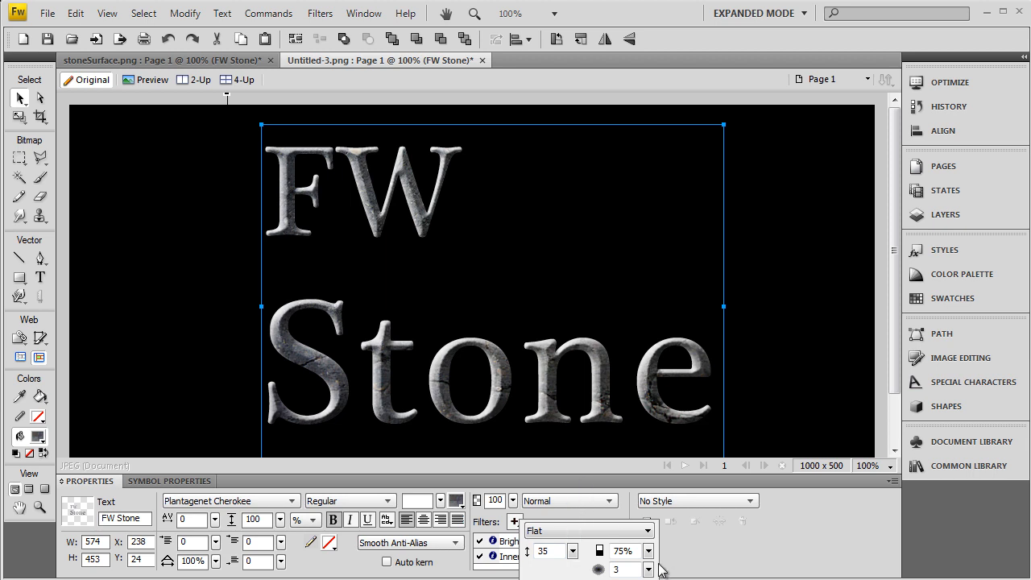
{"action": "left_click_drag", "start_coordinate": [648, 551], "coordinate": [654, 499]}
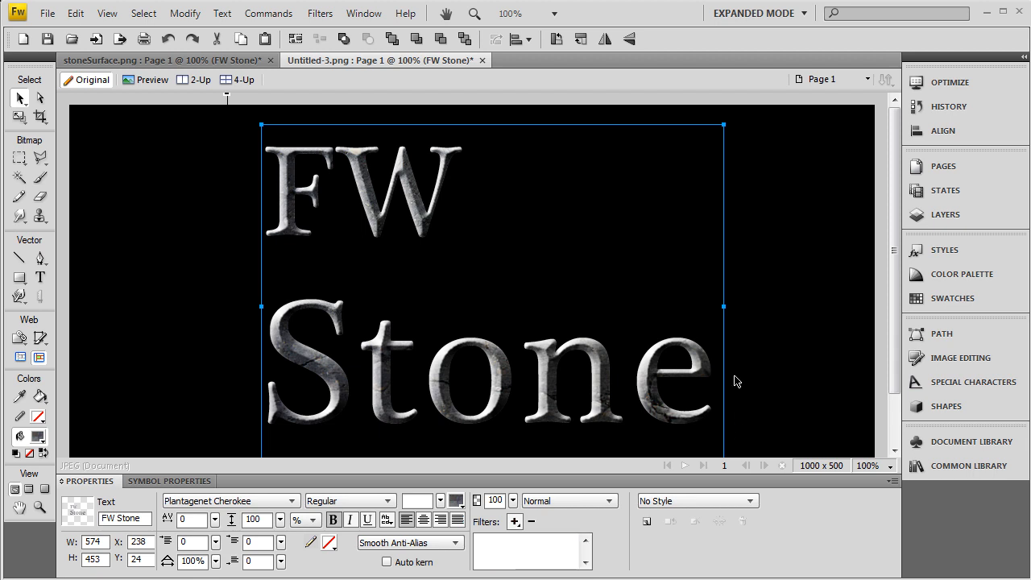
Reposition the text, undo a trial drag copy and nudge it up-right by a pixel
{"action": "left_click", "coordinate": [757, 387]}
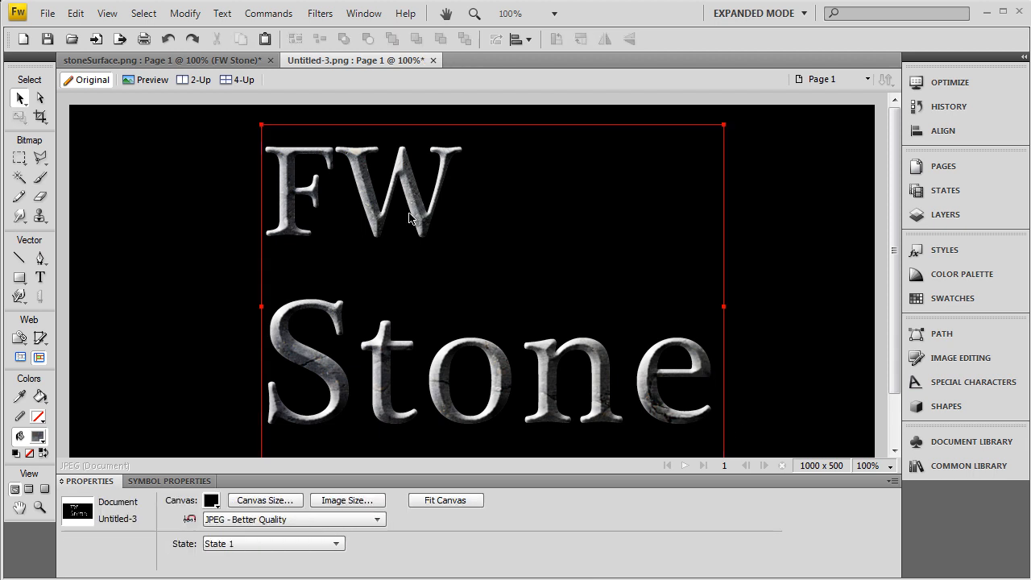
{"action": "left_click", "coordinate": [389, 394]}
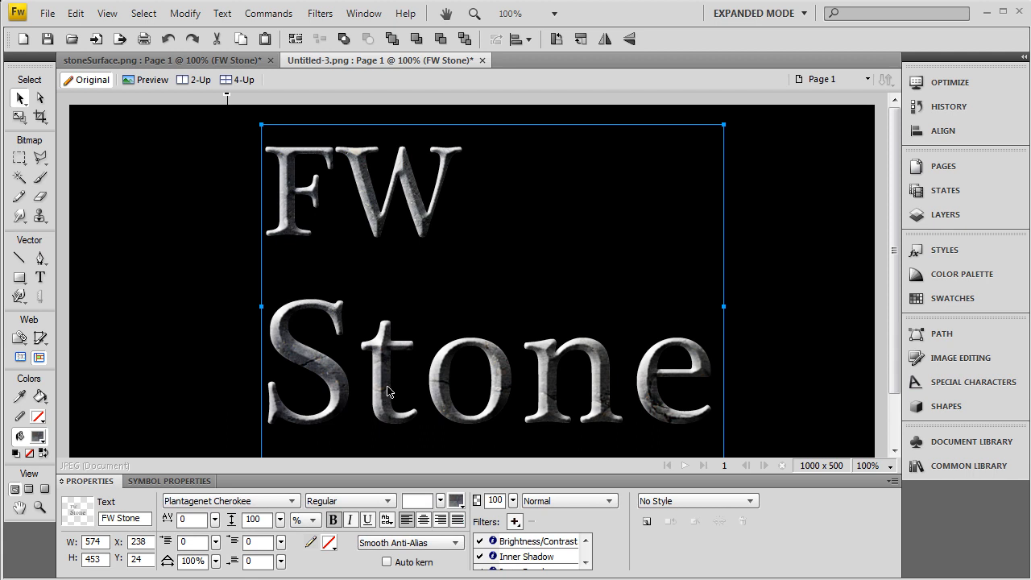
{"action": "left_click_drag", "start_coordinate": [389, 392], "coordinate": [392, 385]}
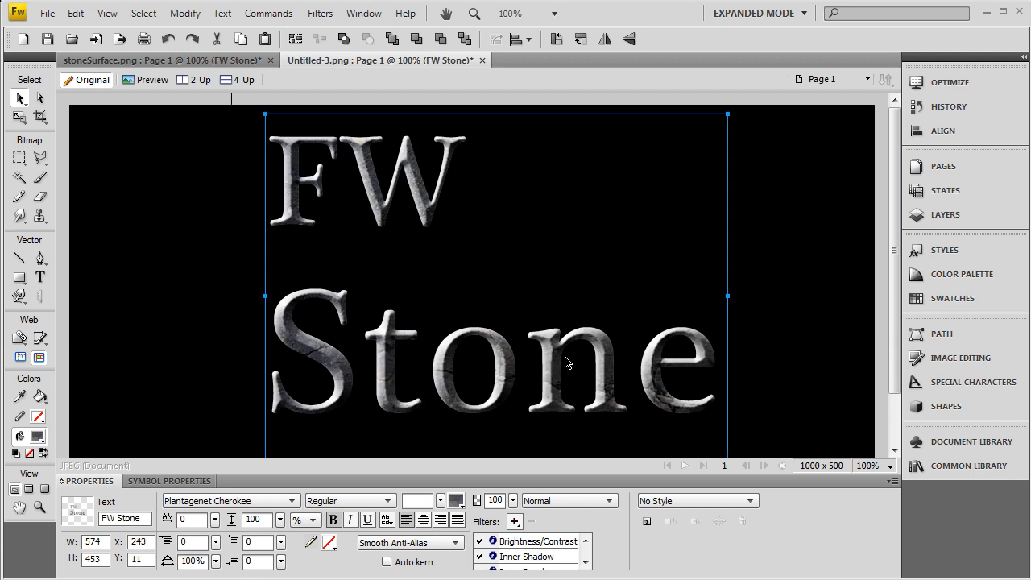
{"action": "left_click_drag", "start_coordinate": [601, 360], "coordinate": [591, 366]}
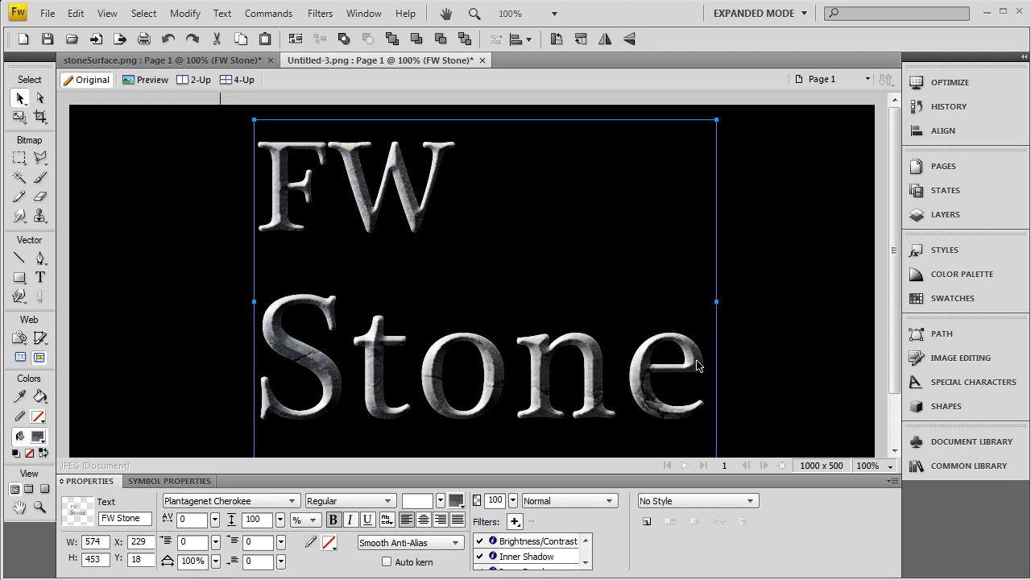
{"action": "mouse_move", "coordinate": [699, 364]}
{"action": "left_mouse_down"}
{"action": "mouse_move", "coordinate": [828, 335]}
{"action": "mouse_move", "coordinate": [600, 355]}
{"action": "left_mouse_up"}
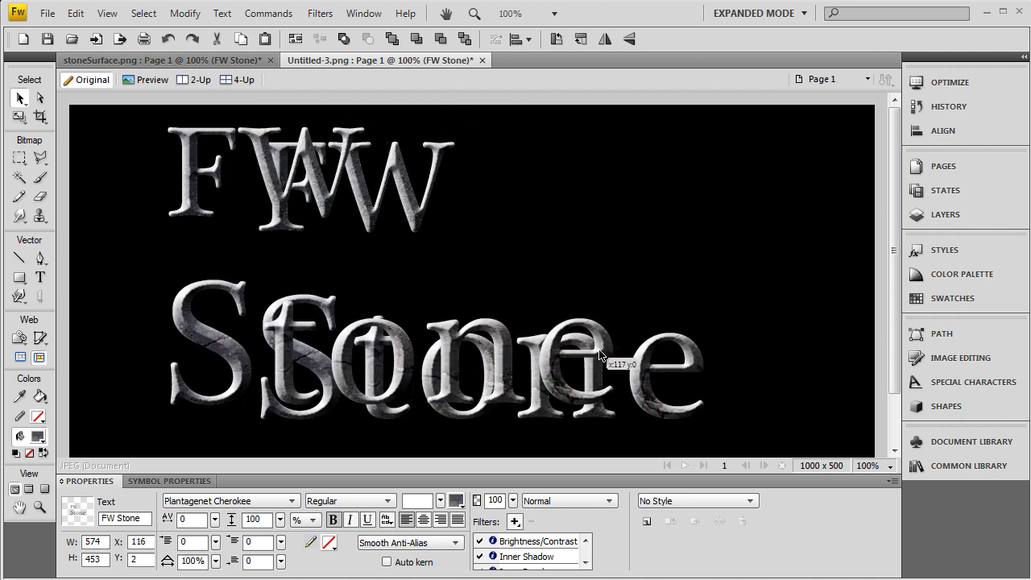
{"action": "left_click_drag", "start_coordinate": [600, 354], "coordinate": [787, 330]}
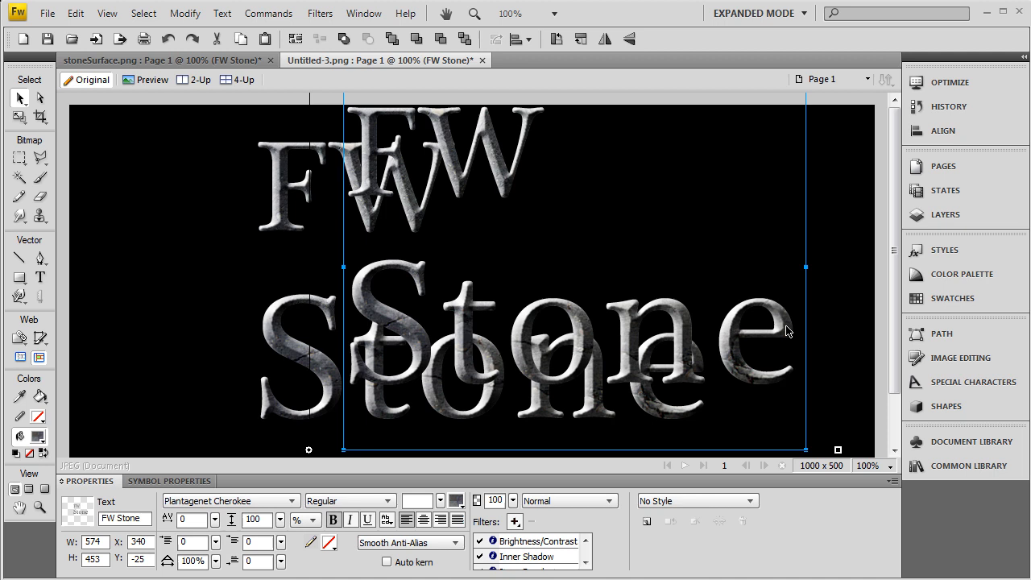
{"action": "key", "text": "ctrl+z"}
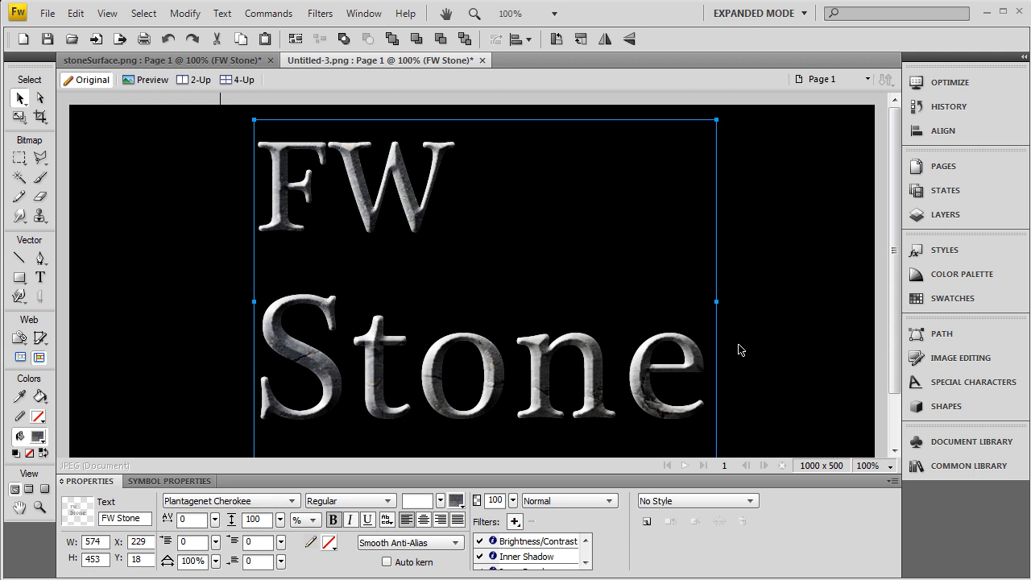
{"action": "key", "text": "Up"}
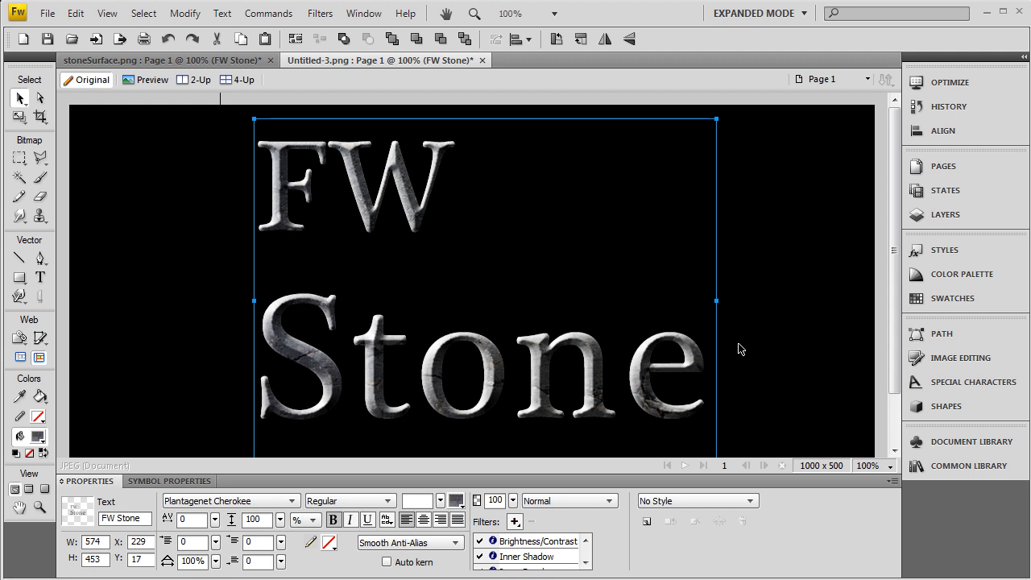
{"action": "key", "text": "Right"}
Stack offset copies of the text by repeatedly nudging it right and up one pixel
{"action": "left_click", "coordinate": [740, 348]}
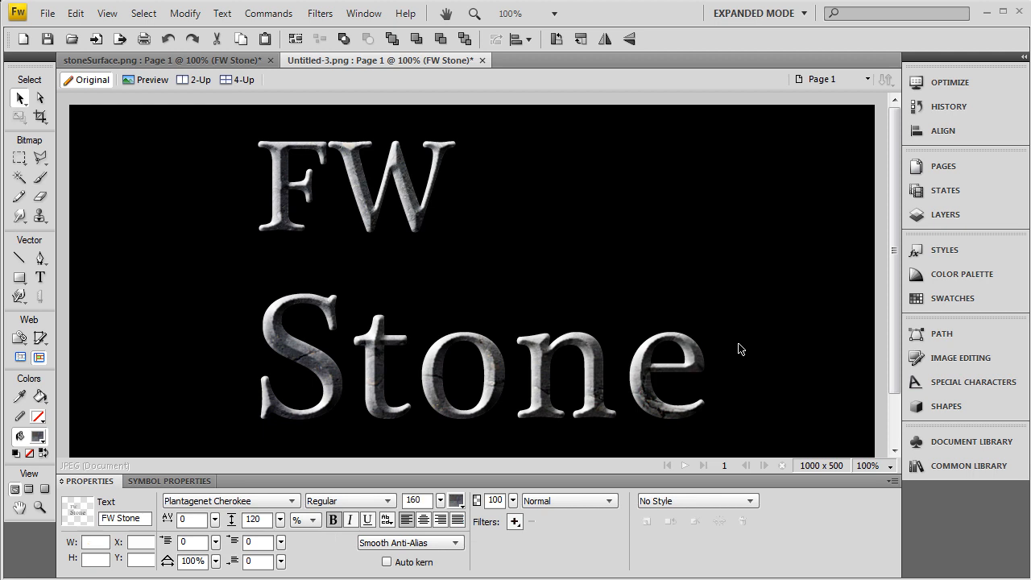
{"action": "left_click", "coordinate": [692, 360]}
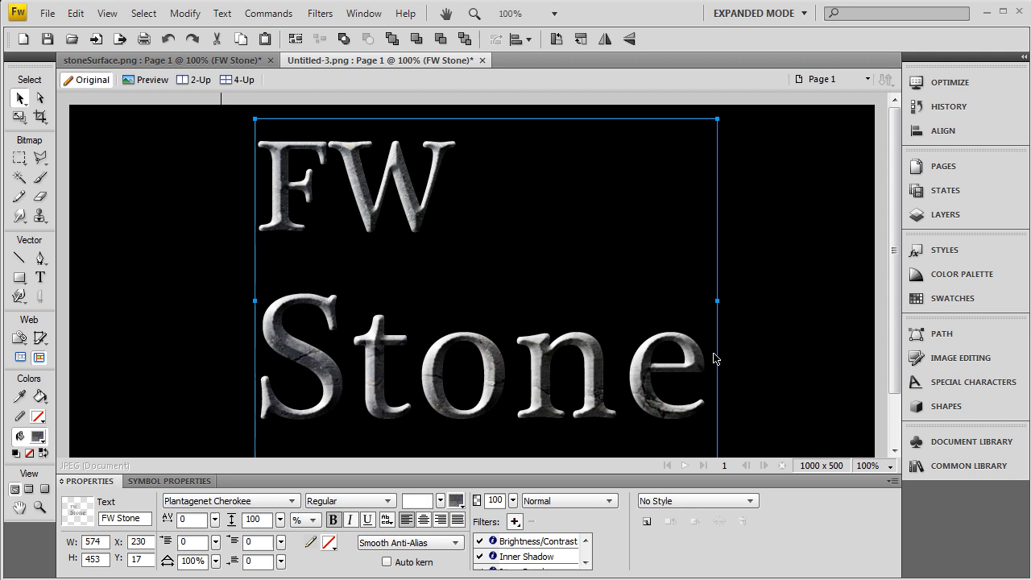
{"action": "left_click", "coordinate": [764, 354]}
{"action": "left_click", "coordinate": [693, 354]}
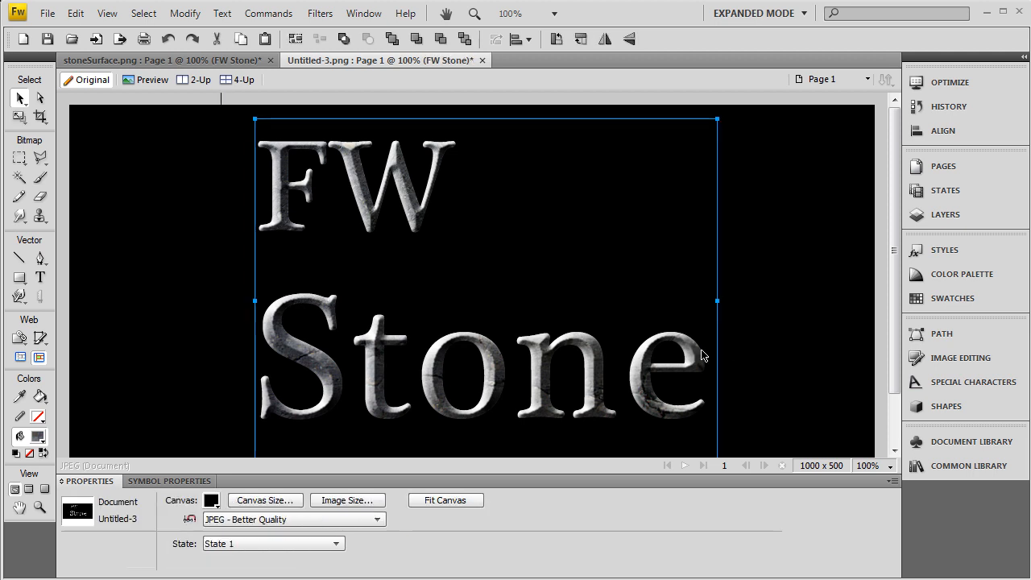
{"action": "left_click", "coordinate": [757, 353]}
{"action": "left_click", "coordinate": [695, 359]}
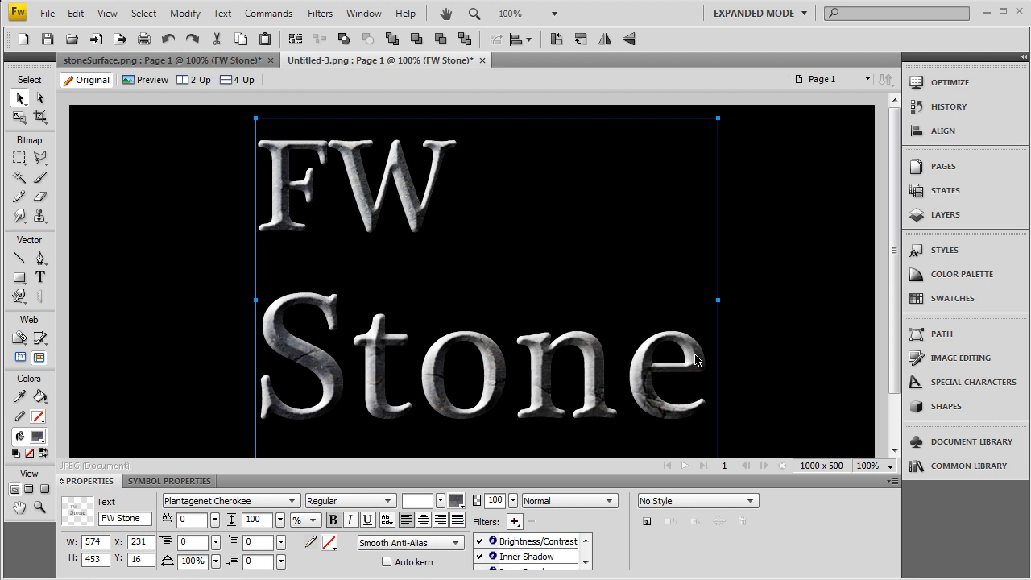
{"action": "left_click", "coordinate": [753, 361]}
{"action": "left_click", "coordinate": [703, 359]}
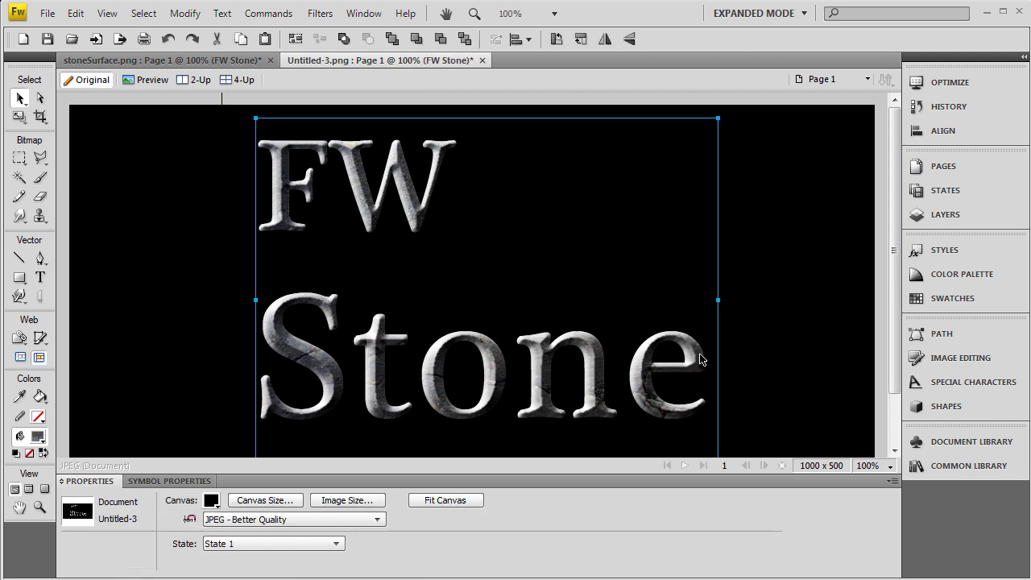
{"action": "left_click", "coordinate": [753, 358]}
{"action": "left_click", "coordinate": [696, 360]}
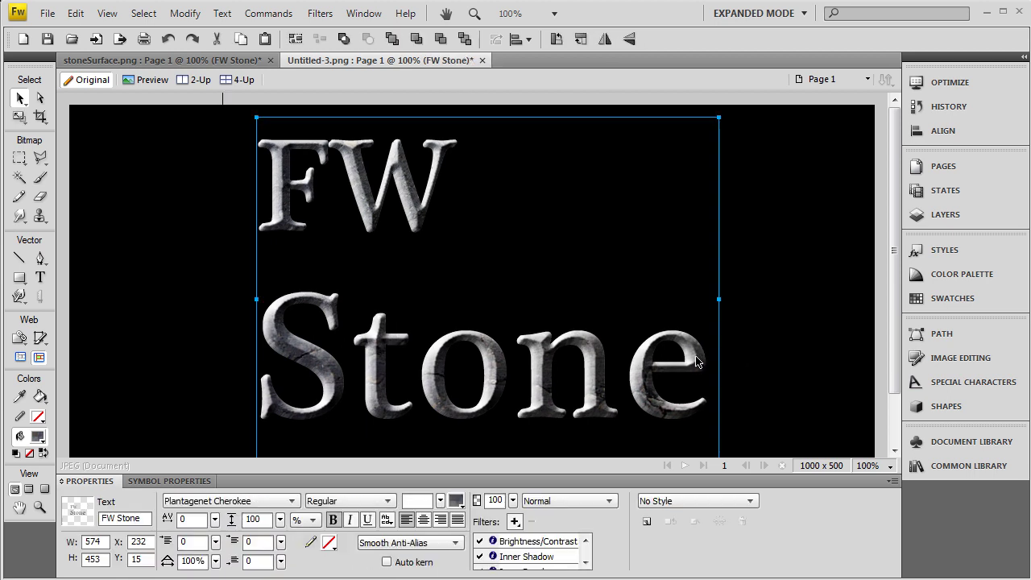
{"action": "left_click", "coordinate": [753, 359]}
{"action": "left_click", "coordinate": [703, 358]}
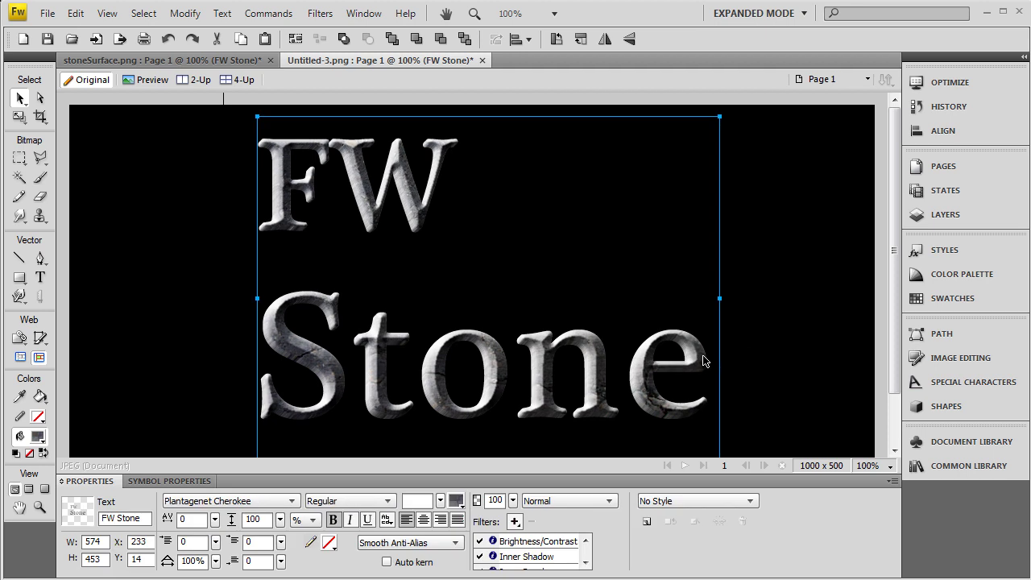
{"action": "left_click", "coordinate": [749, 351]}
Select the whole stack, nudge it into place, and select all ten copies
{"action": "key", "text": "ctrl+a"}
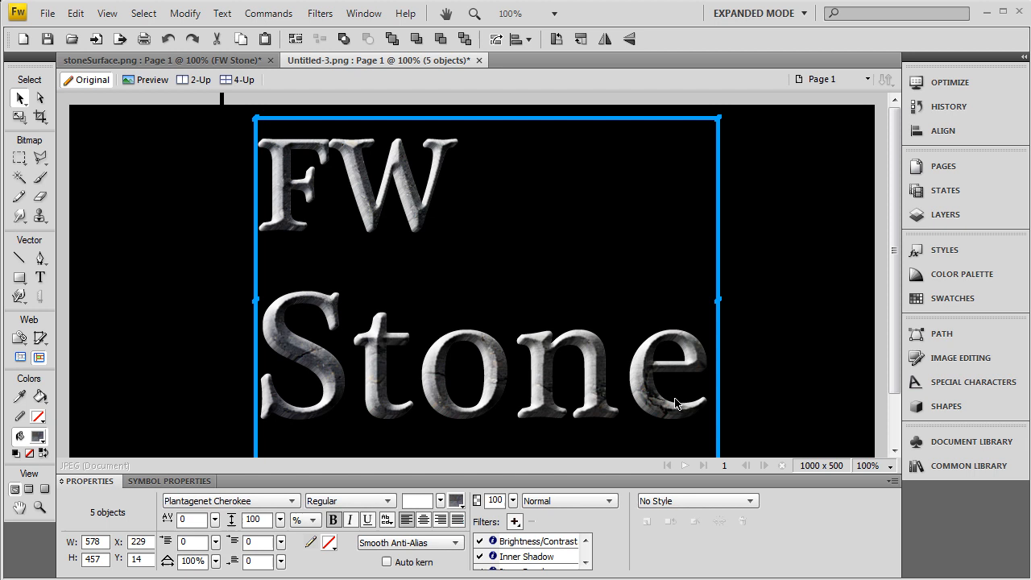
{"action": "mouse_move", "coordinate": [701, 367]}
{"action": "left_mouse_down"}
{"action": "mouse_move", "coordinate": [715, 359]}
{"action": "mouse_move", "coordinate": [706, 363]}
{"action": "left_mouse_up"}
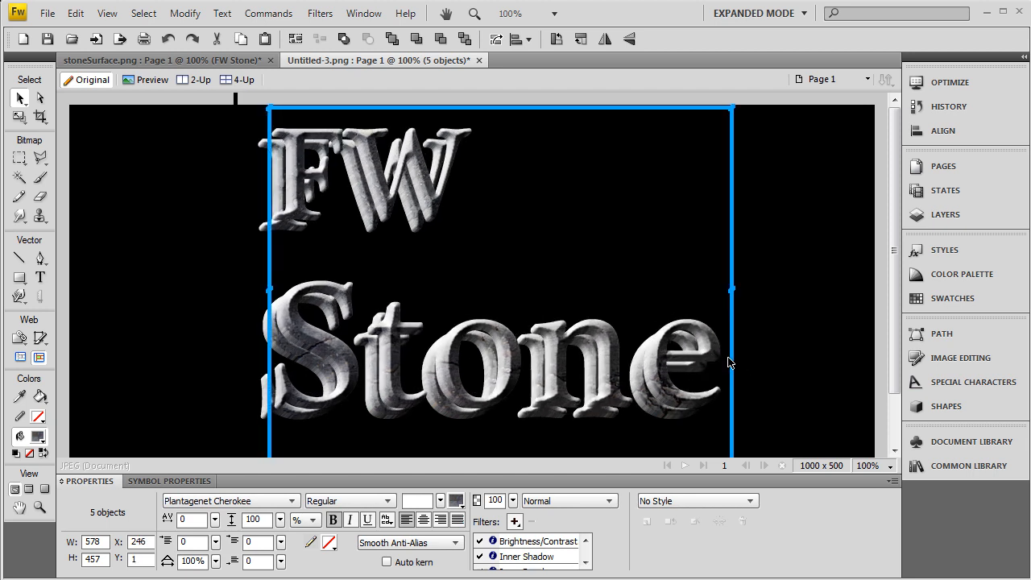
{"action": "key", "text": "Left"}
{"action": "key", "text": "Left"}
{"action": "key", "text": "Left"}
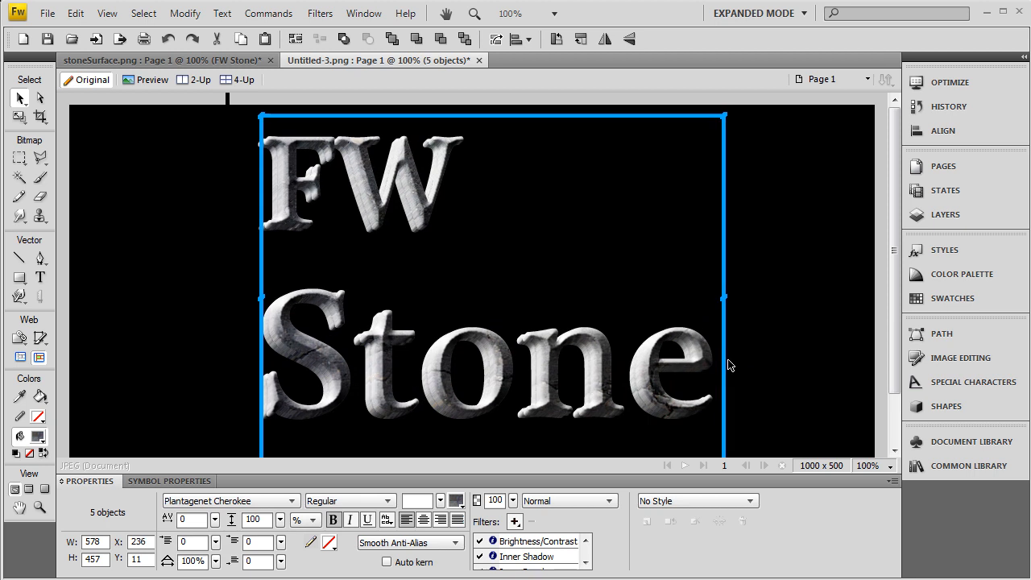
{"action": "key", "text": "Down"}
{"action": "key", "text": "Down"}
{"action": "key", "text": "Down"}
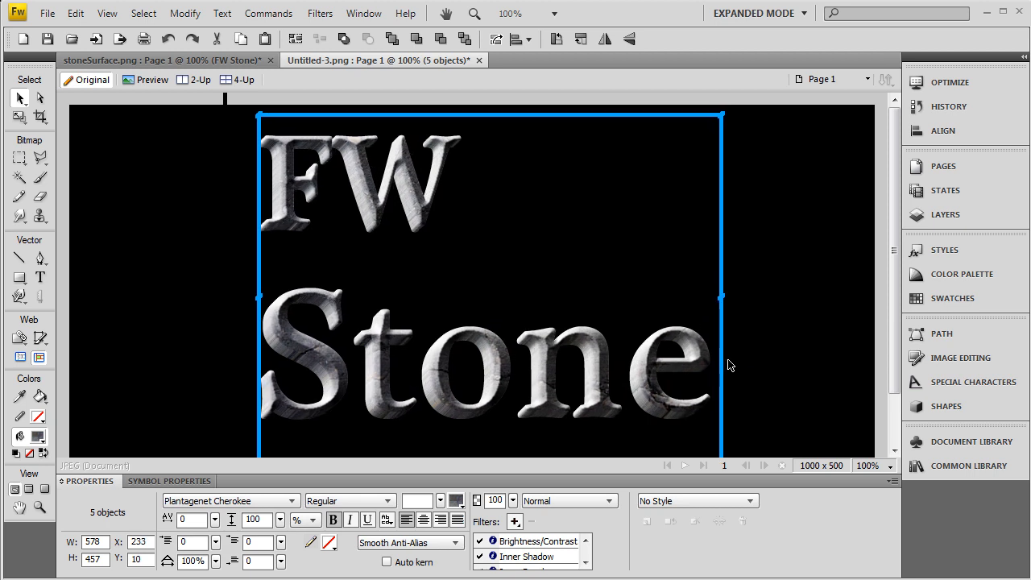
{"action": "key", "text": "Up"}
{"action": "key", "text": "Up"}
{"action": "key", "text": "Up"}
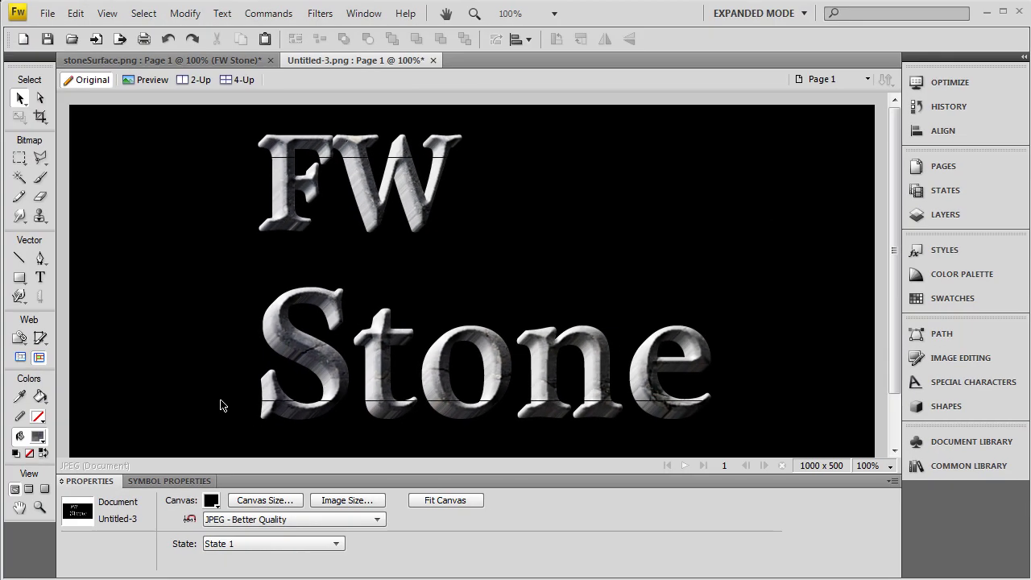
{"action": "key", "text": "ctrl+a"}
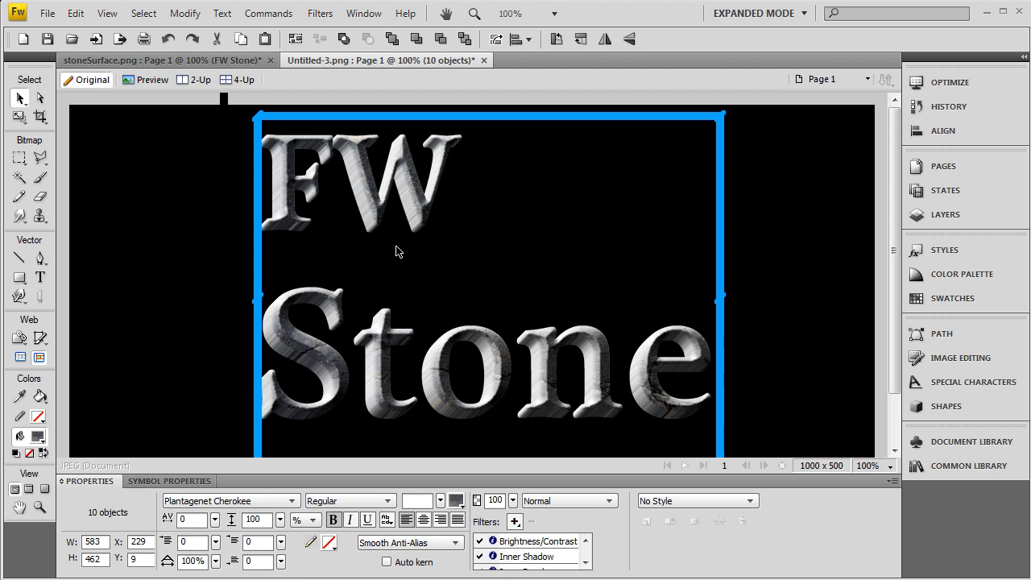
Group the ten copies, flatten them into one bitmap and move it down-right
{"action": "key", "text": "ctrl+g"}
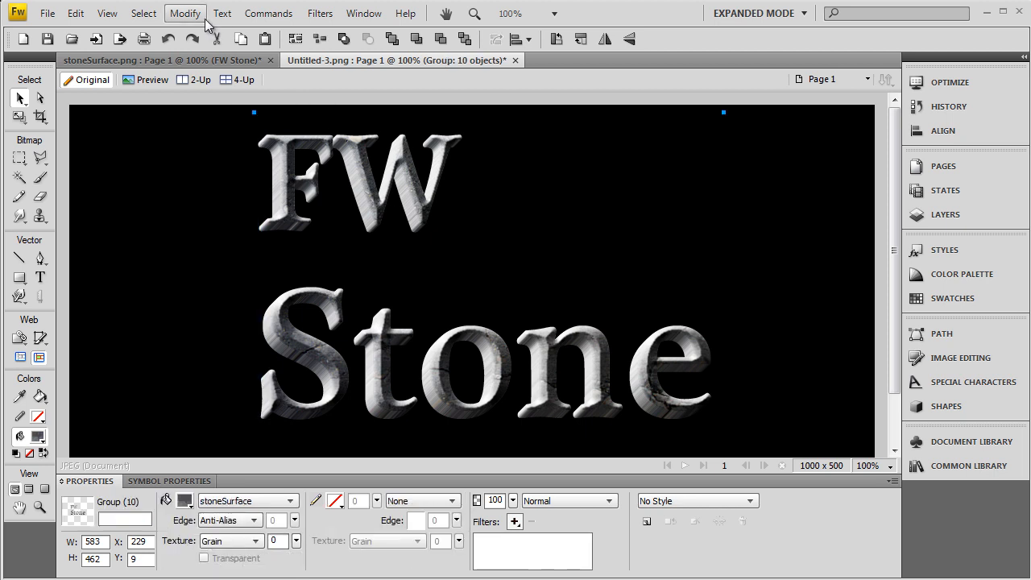
{"action": "left_click", "coordinate": [184, 13]}
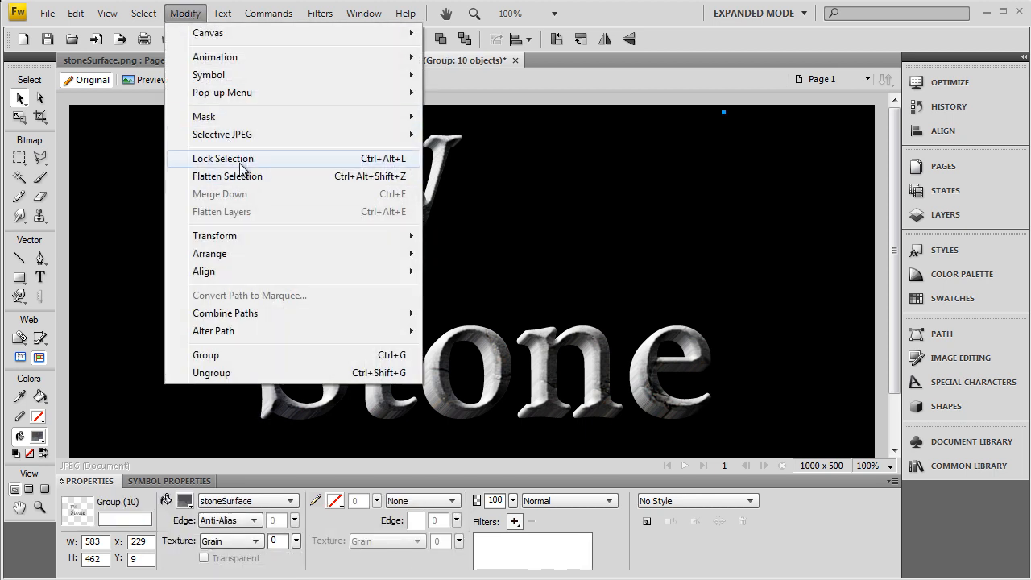
{"action": "left_click", "coordinate": [227, 176]}
{"action": "mouse_move", "coordinate": [286, 168]}
{"action": "left_mouse_down"}
{"action": "mouse_move", "coordinate": [326, 201]}
{"action": "mouse_move", "coordinate": [298, 198]}
{"action": "left_mouse_up"}
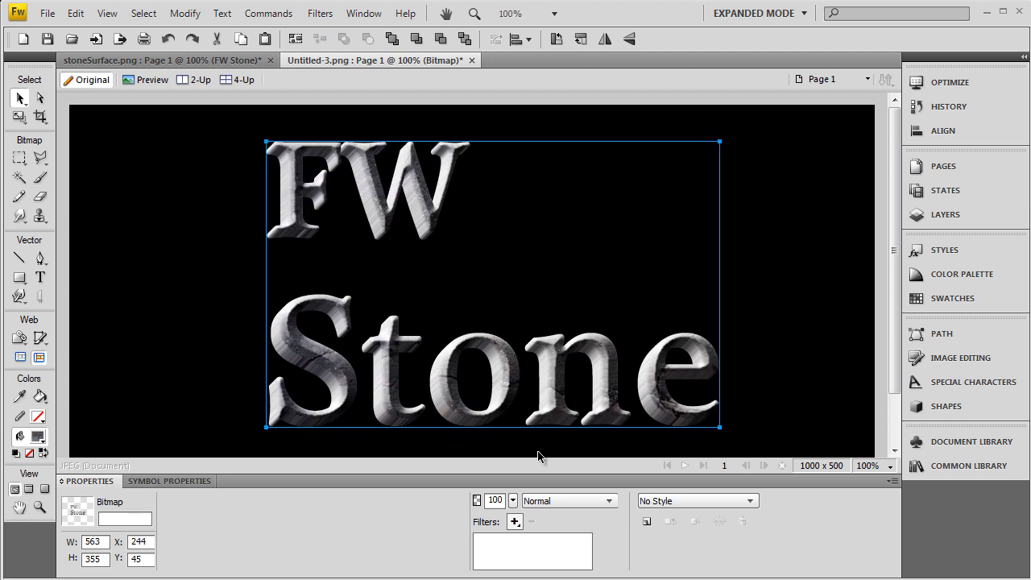
Add a white Glow filter with width 1 and 27% opacity to the bitmap
{"action": "left_click", "coordinate": [514, 521]}
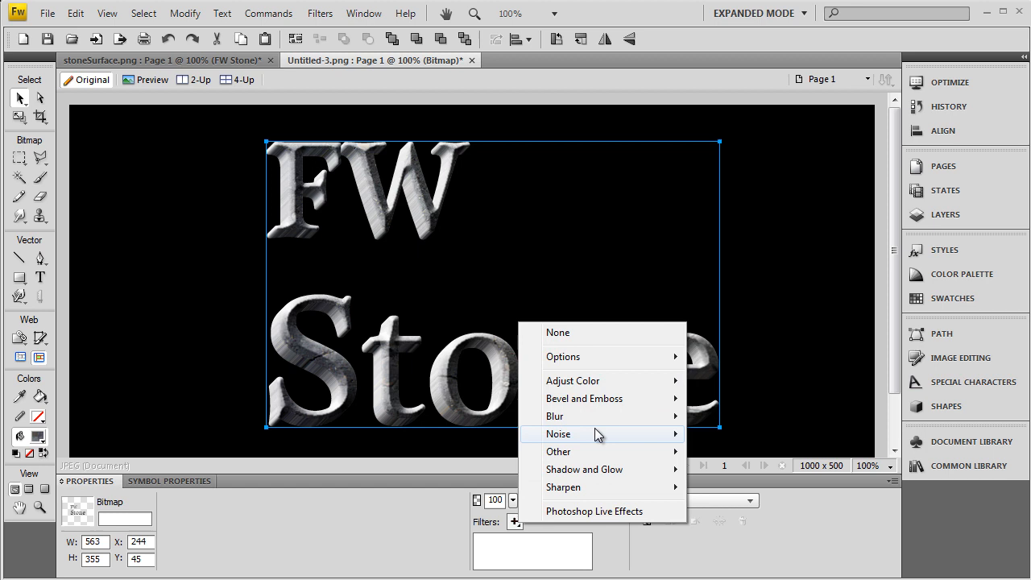
{"action": "mouse_move", "coordinate": [584, 469]}
{"action": "left_click", "coordinate": [745, 487]}
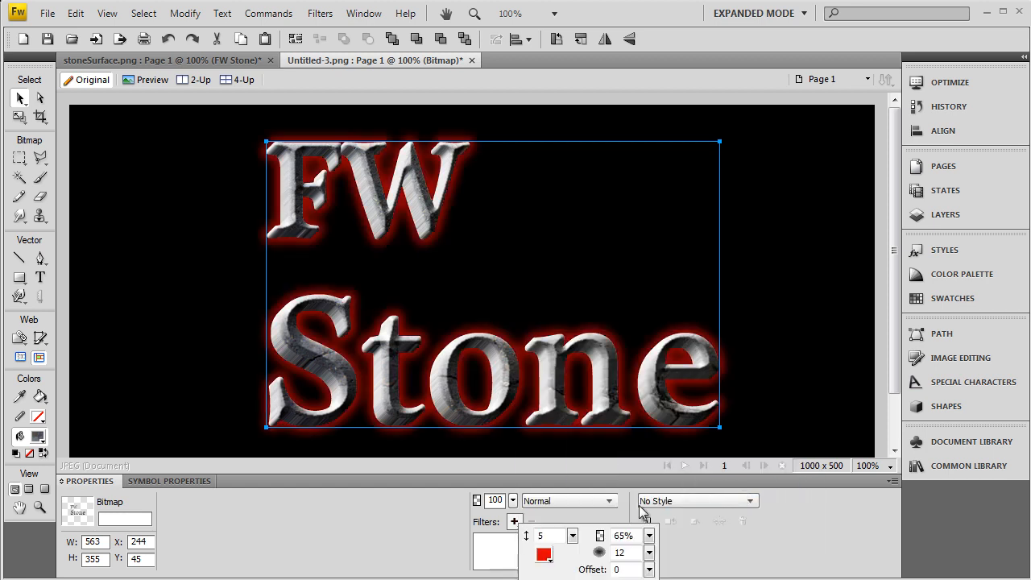
{"action": "left_click", "coordinate": [544, 554]}
{"action": "left_click", "coordinate": [564, 493]}
{"action": "left_click_drag", "start_coordinate": [573, 537], "coordinate": [577, 562]}
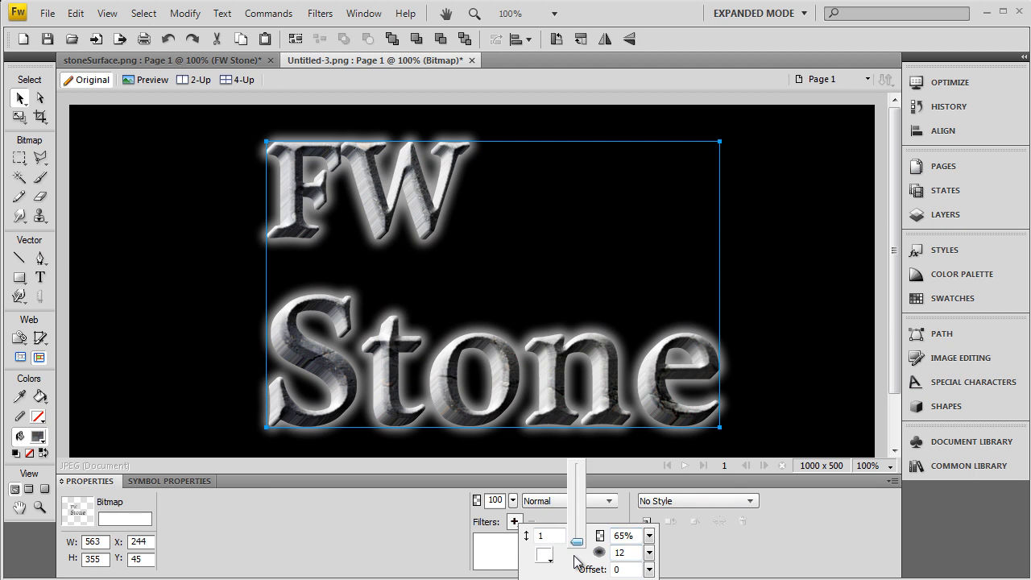
{"action": "left_click_drag", "start_coordinate": [648, 536], "coordinate": [654, 556]}
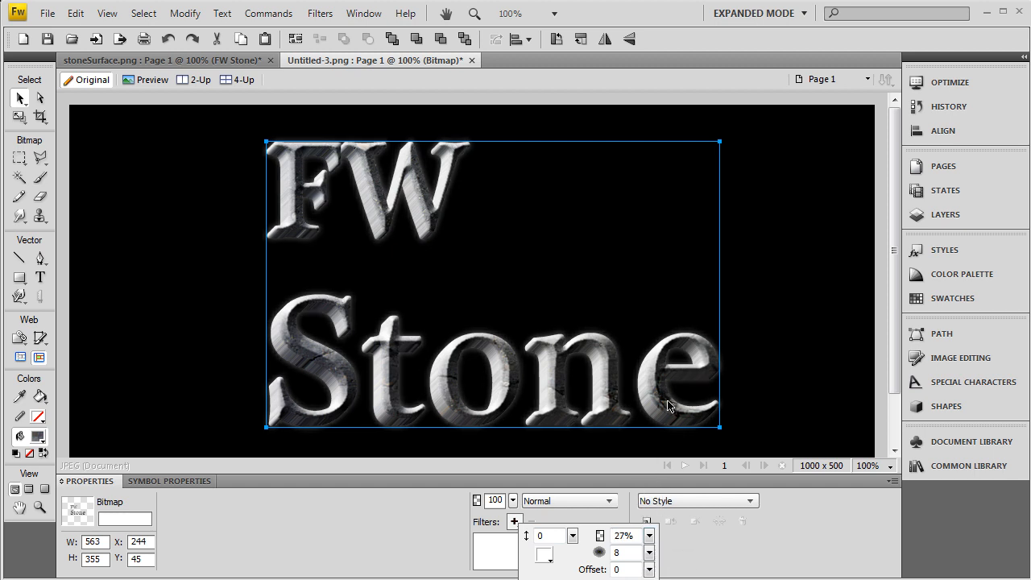
Move the glowing text up-left and switch to the stoneSurface document
{"action": "left_click_drag", "start_coordinate": [668, 405], "coordinate": [657, 390]}
{"action": "left_click", "coordinate": [733, 268]}
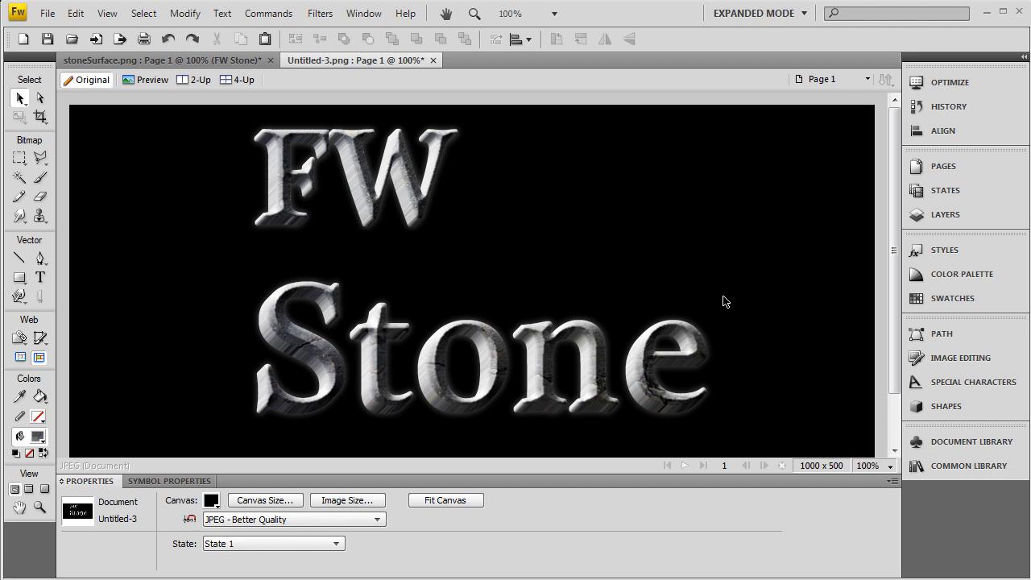
{"action": "left_click", "coordinate": [718, 321]}
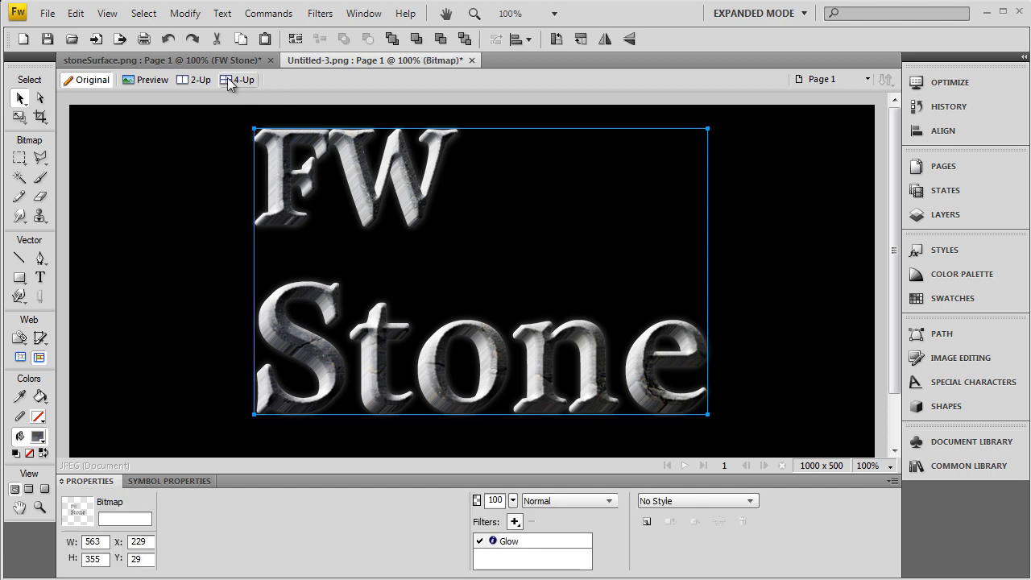
{"action": "left_click", "coordinate": [198, 62]}
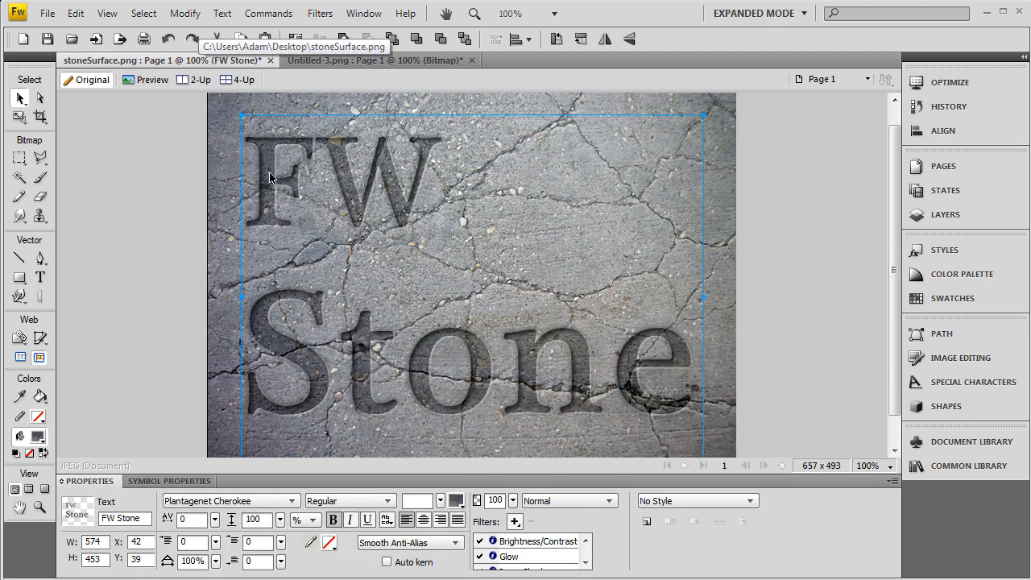
View the glowing stone, wood and steel text documents in turn
{"action": "left_click", "coordinate": [136, 205]}
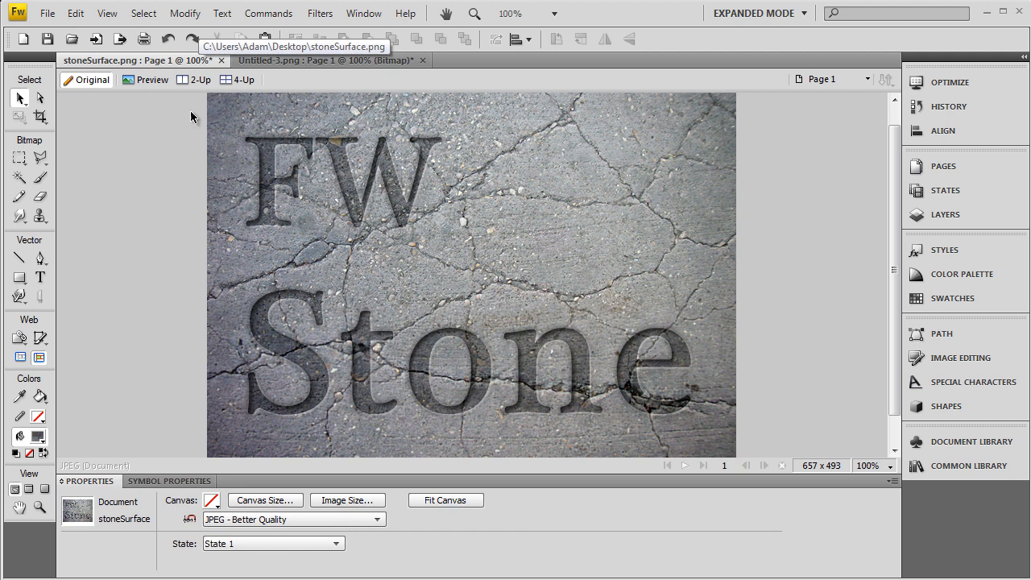
{"action": "left_click", "coordinate": [272, 59]}
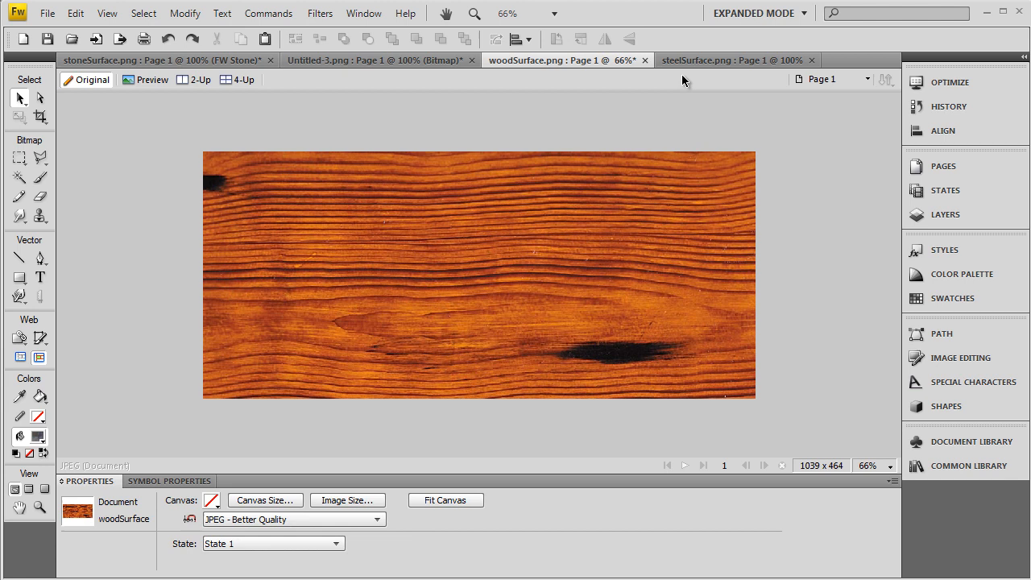
{"action": "left_click", "coordinate": [700, 63]}
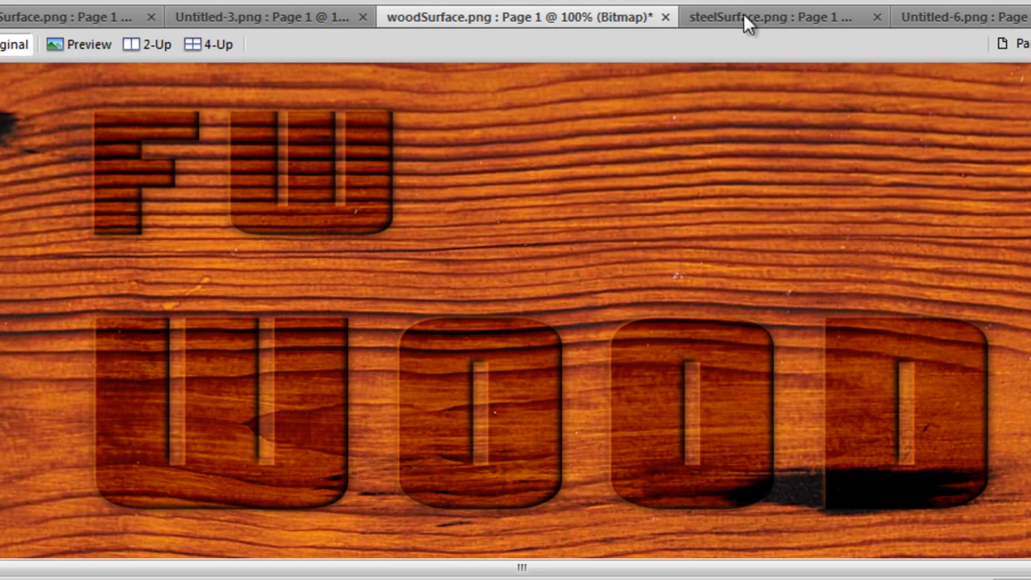
{"action": "left_click", "coordinate": [744, 11]}
{"action": "left_click", "coordinate": [1001, 299]}
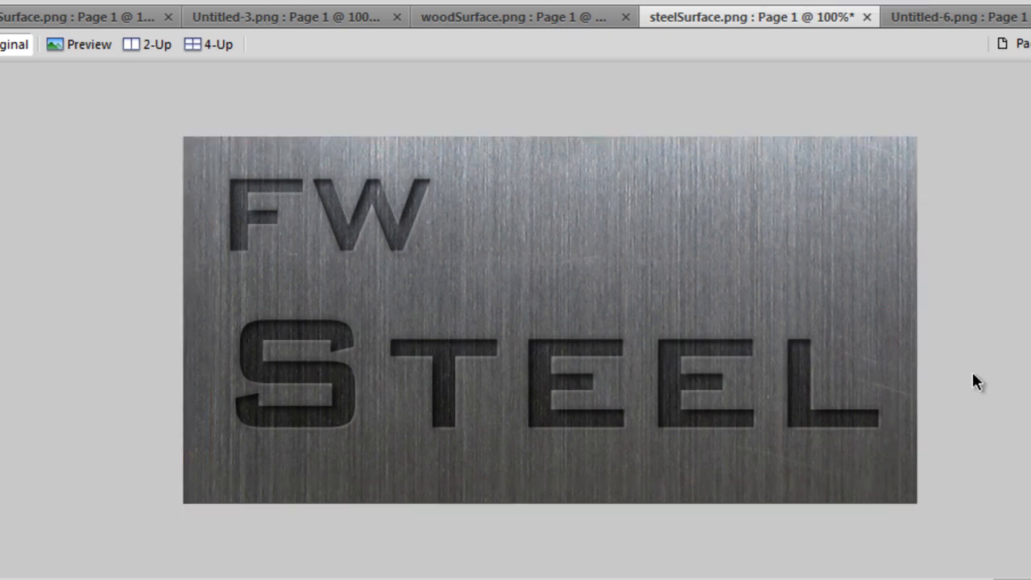
Review the 3D wood, steel and wood documents, returning to the FW Stone one
{"action": "left_click", "coordinate": [991, 18]}
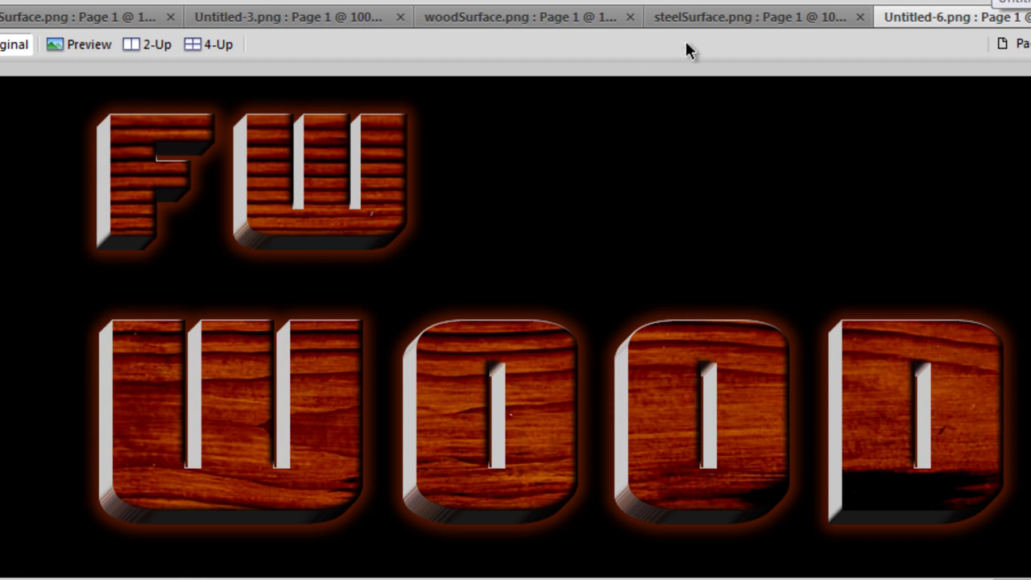
{"action": "left_click", "coordinate": [740, 23]}
{"action": "left_click", "coordinate": [521, 20]}
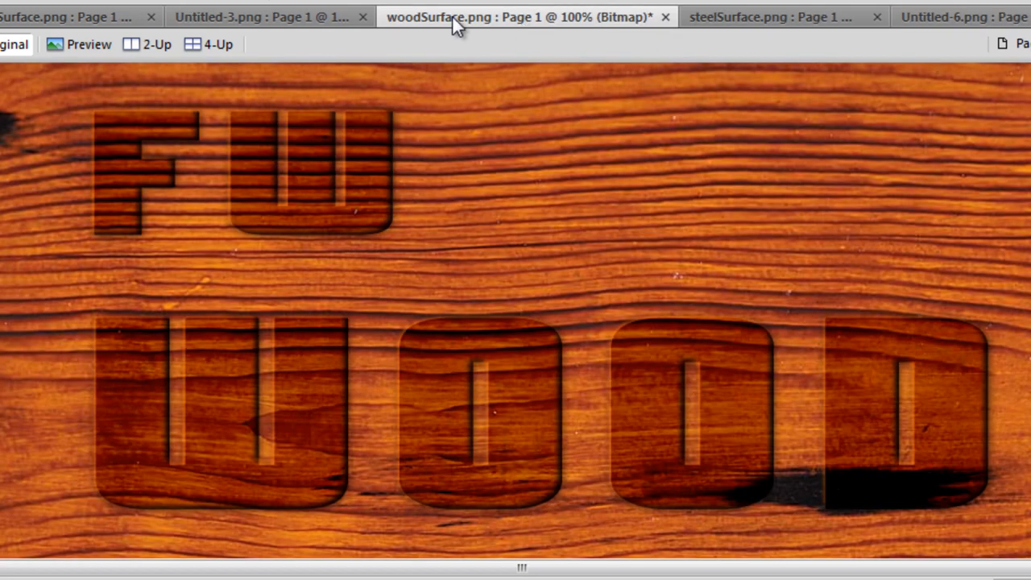
{"action": "left_click", "coordinate": [286, 16]}
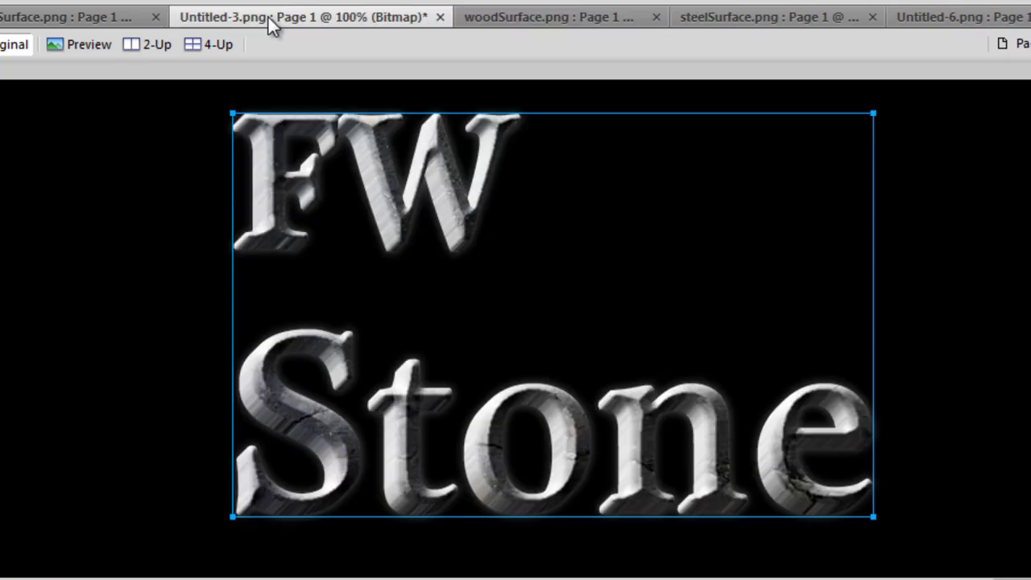
Bring the stoneSurface document with the engraved FW Stone text forward
{"action": "left_click", "coordinate": [71, 12]}
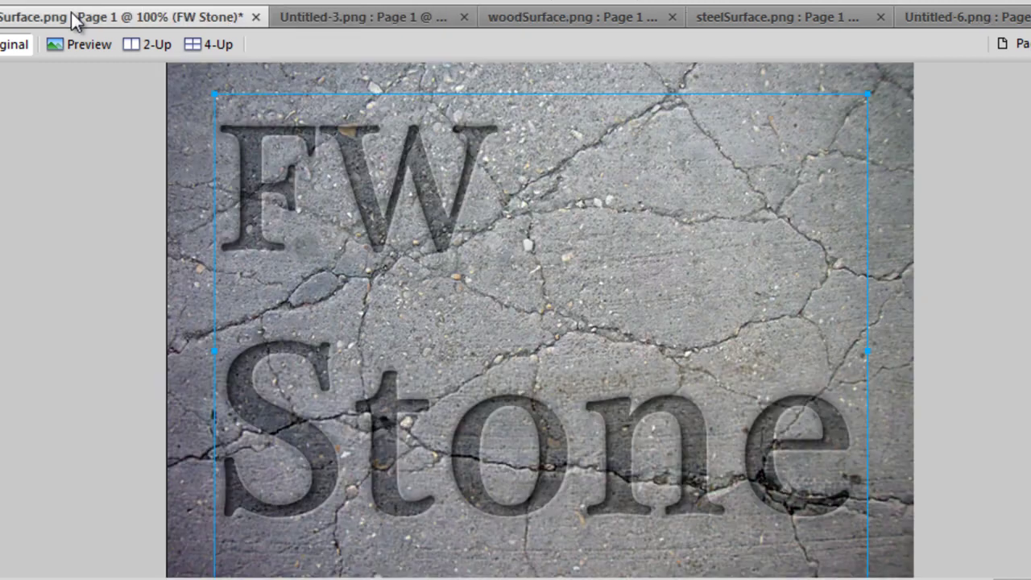
{"action": "left_click", "coordinate": [182, 360]}
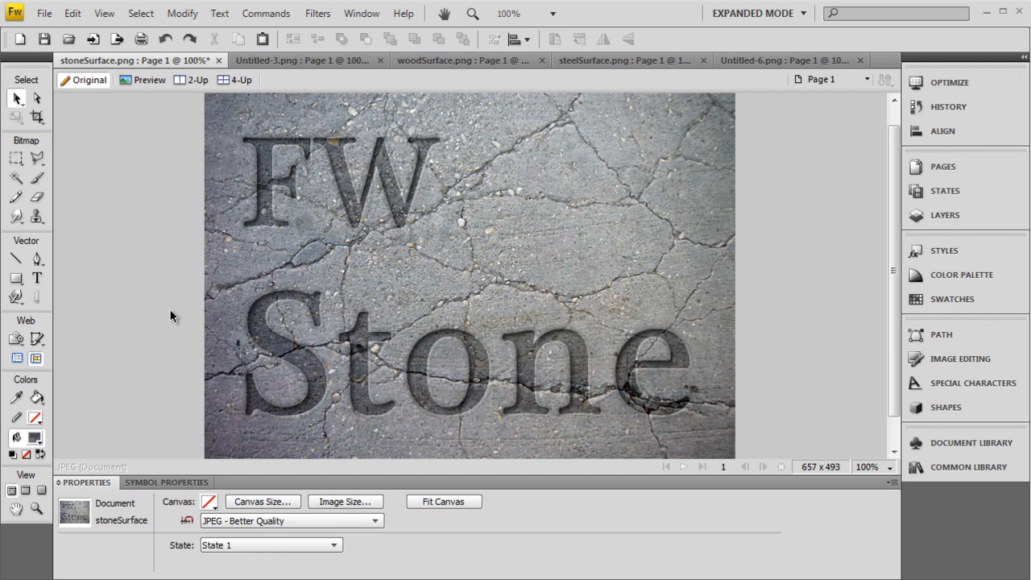
Draw a closed curved Pen path over the stone surface filled with the stone pattern
{"action": "left_click", "coordinate": [38, 258]}
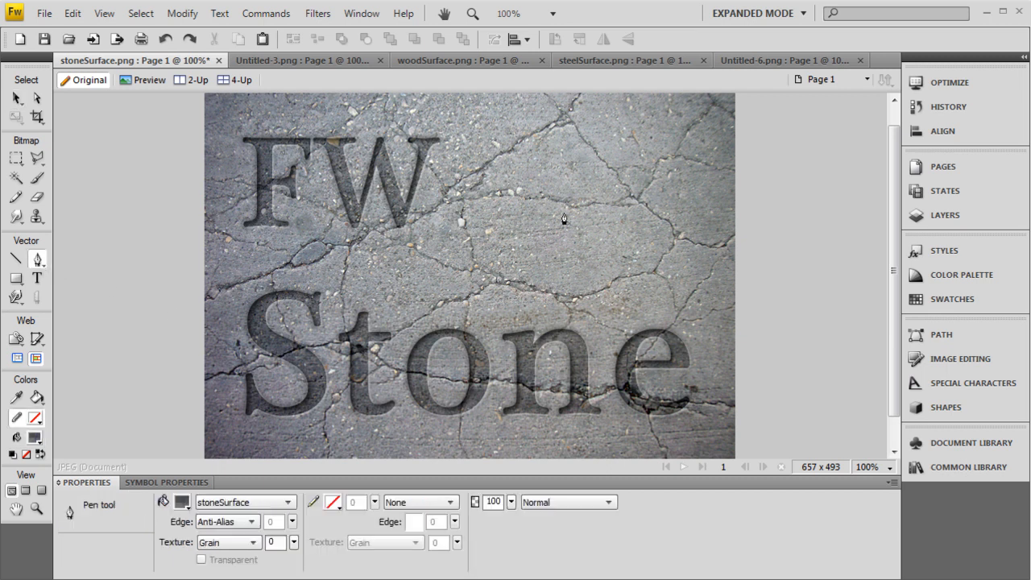
{"action": "left_click", "coordinate": [646, 211]}
{"action": "left_click", "coordinate": [578, 176]}
{"action": "left_click", "coordinate": [487, 276]}
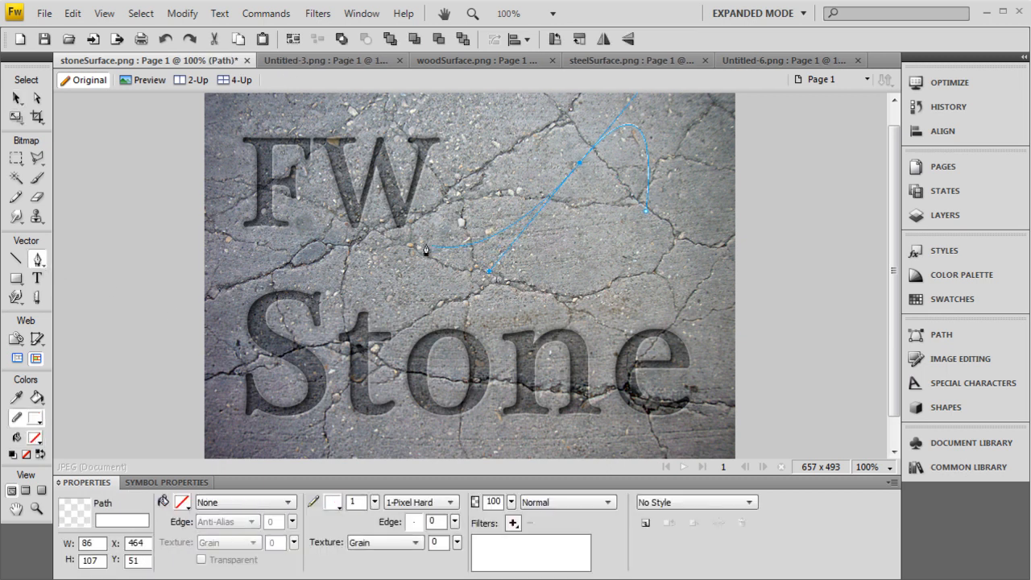
{"action": "left_click_drag", "start_coordinate": [368, 171], "coordinate": [177, 198]}
{"action": "left_click", "coordinate": [348, 277]}
{"action": "left_click", "coordinate": [517, 354]}
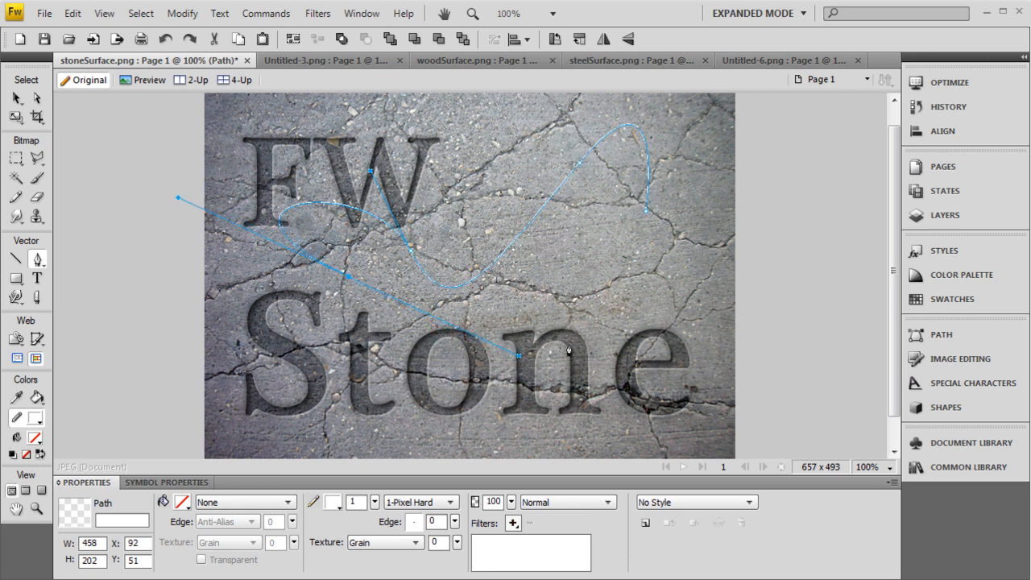
{"action": "left_click", "coordinate": [647, 211]}
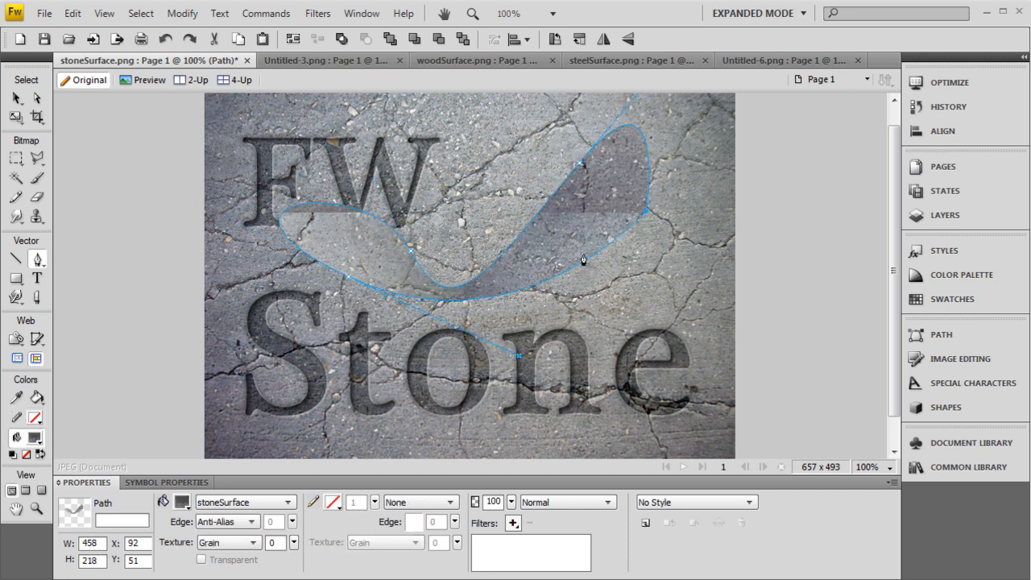
Reposition the shape's stoneSurface pattern fill with the Pointer tool and deselect it
{"action": "left_click", "coordinate": [18, 98]}
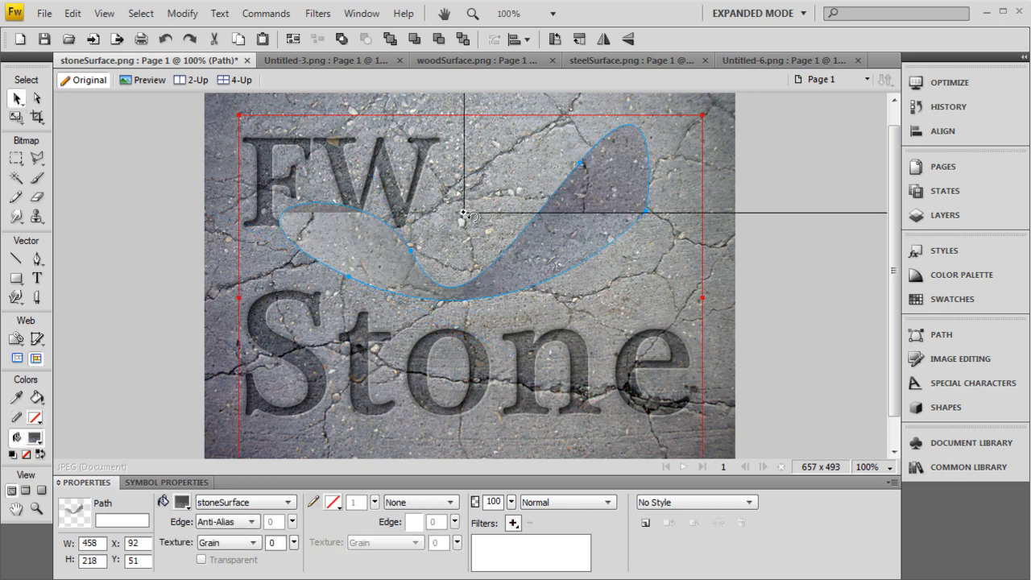
{"action": "mouse_move", "coordinate": [467, 216]}
{"action": "left_mouse_down"}
{"action": "mouse_move", "coordinate": [336, 298]}
{"action": "mouse_move", "coordinate": [225, 433]}
{"action": "mouse_move", "coordinate": [224, 451]}
{"action": "left_mouse_up"}
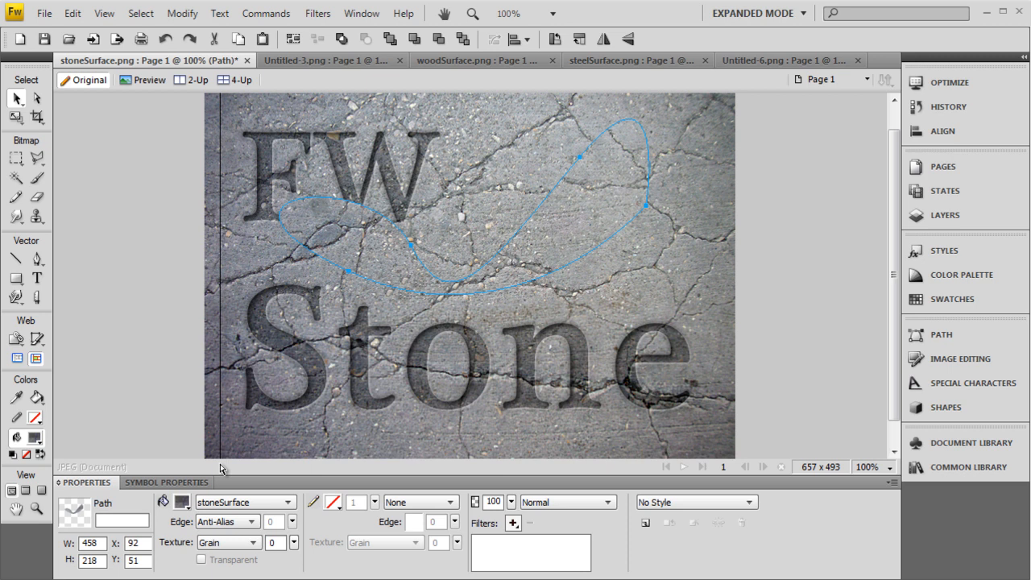
{"action": "left_click", "coordinate": [223, 444]}
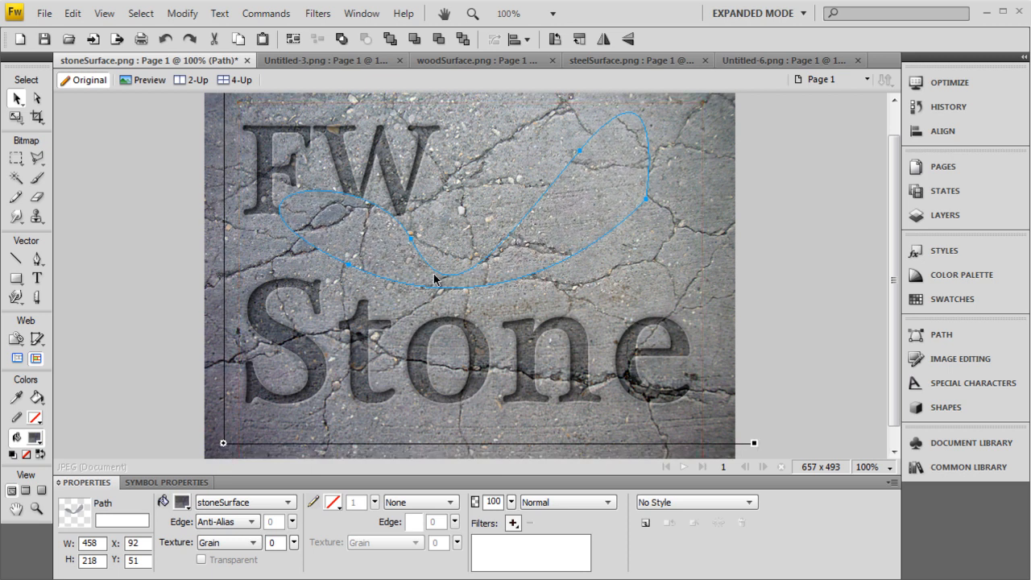
{"action": "left_click", "coordinate": [787, 256]}
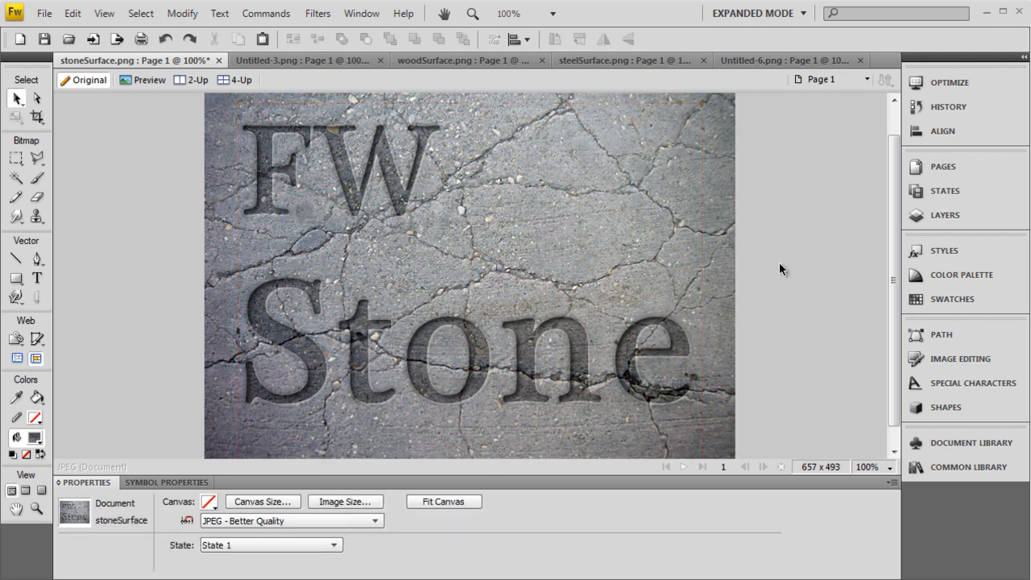